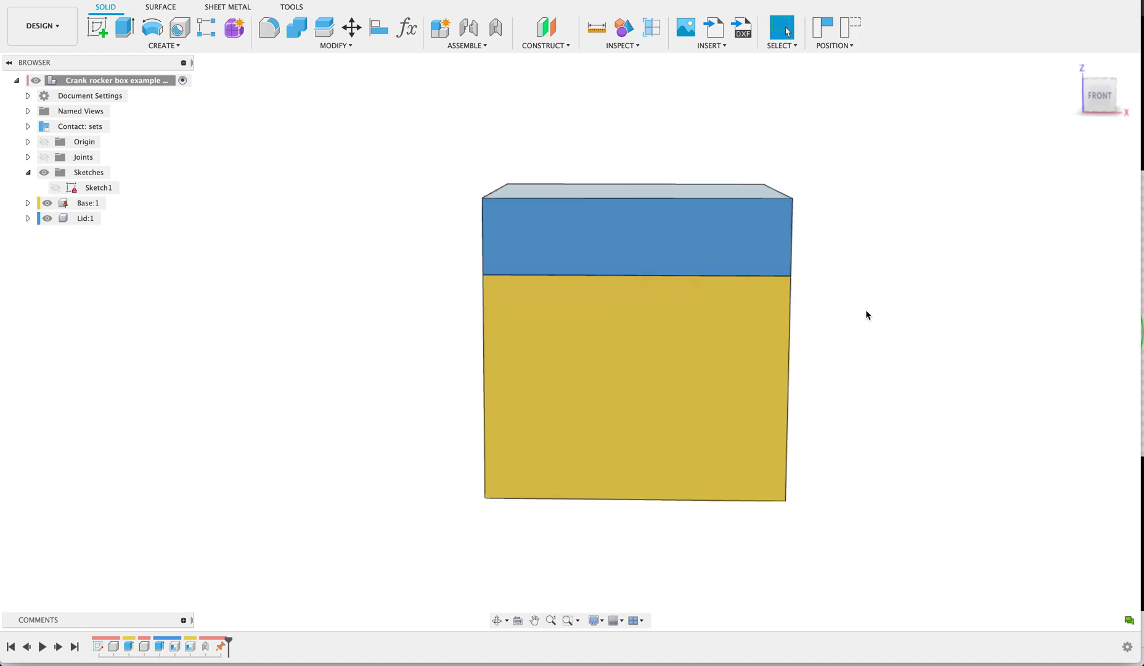
Step: Swing the blue lid open and nearly shut, then switch to the unsaved sketch document
{"action": "left_click_drag", "start_coordinate": [723, 252], "coordinate": [630, 165]}
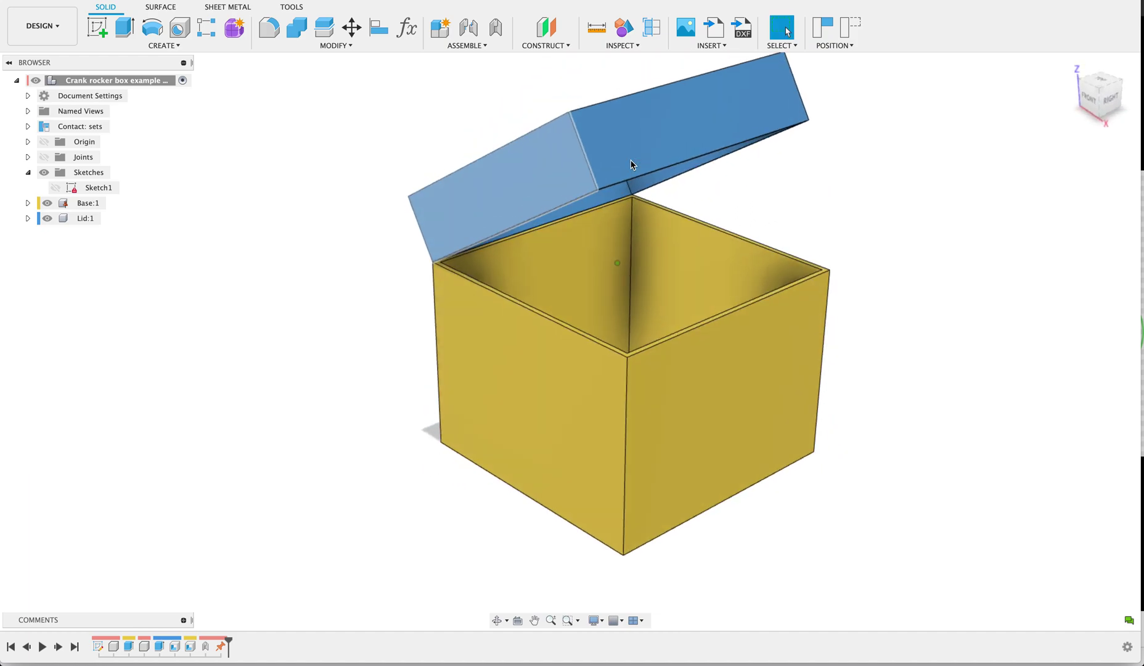
{"action": "left_click_drag", "start_coordinate": [607, 156], "coordinate": [717, 212]}
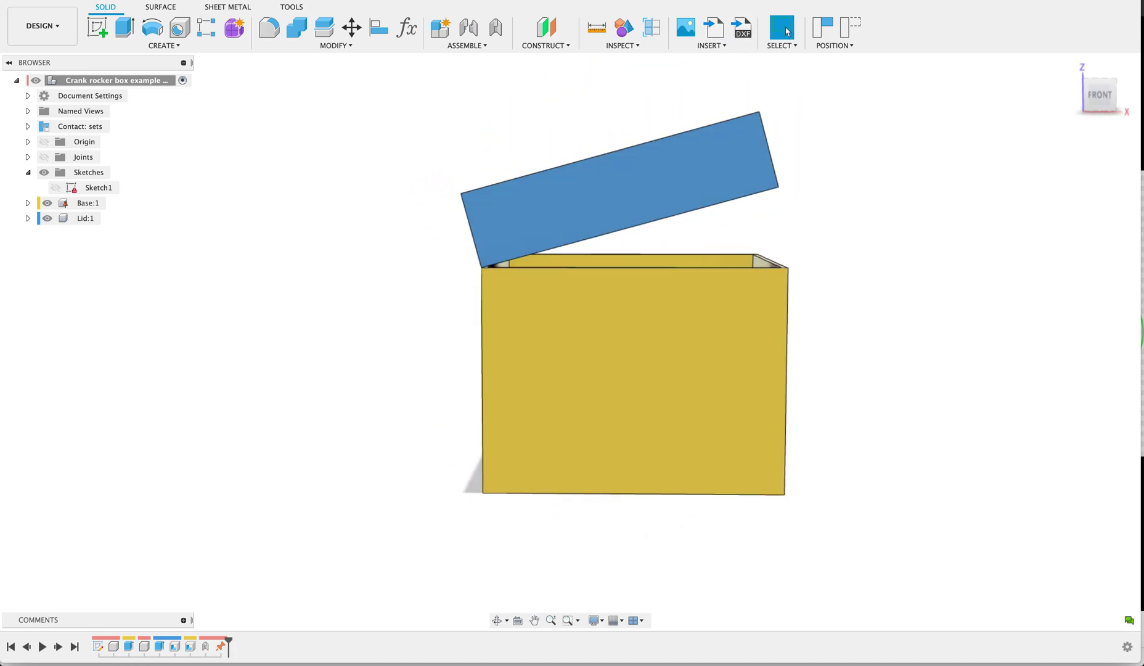
{"action": "left_click", "coordinate": [751, 1]}
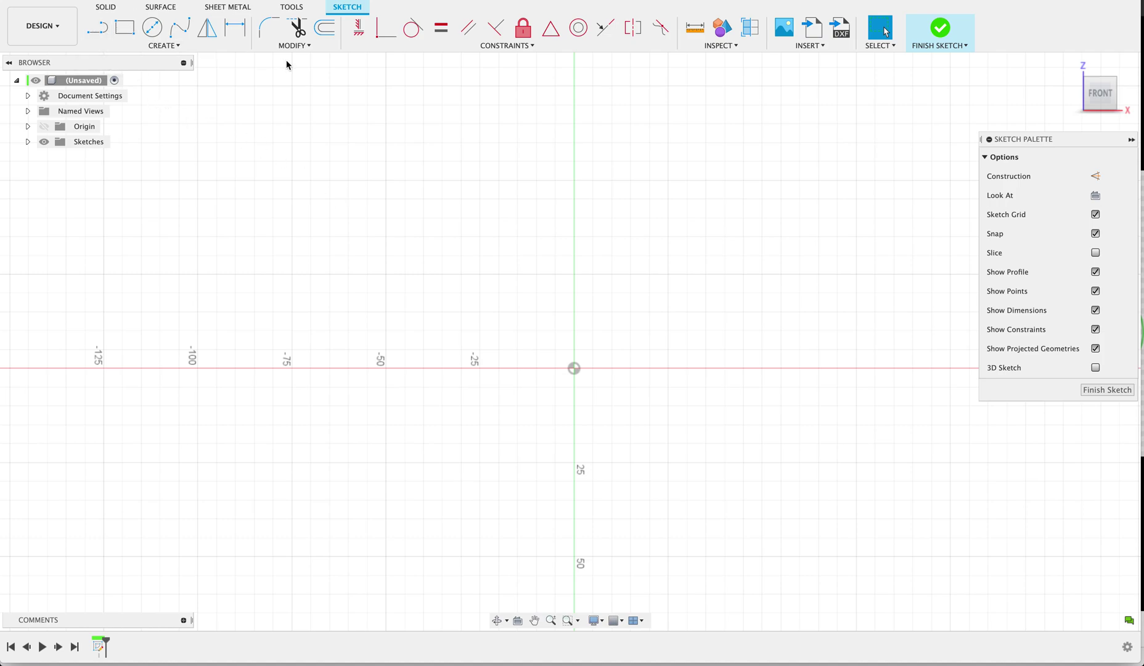
Step: Draw an open chain of three connected lines: a short one, a long upper one, and a right one
{"action": "left_click", "coordinate": [97, 27]}
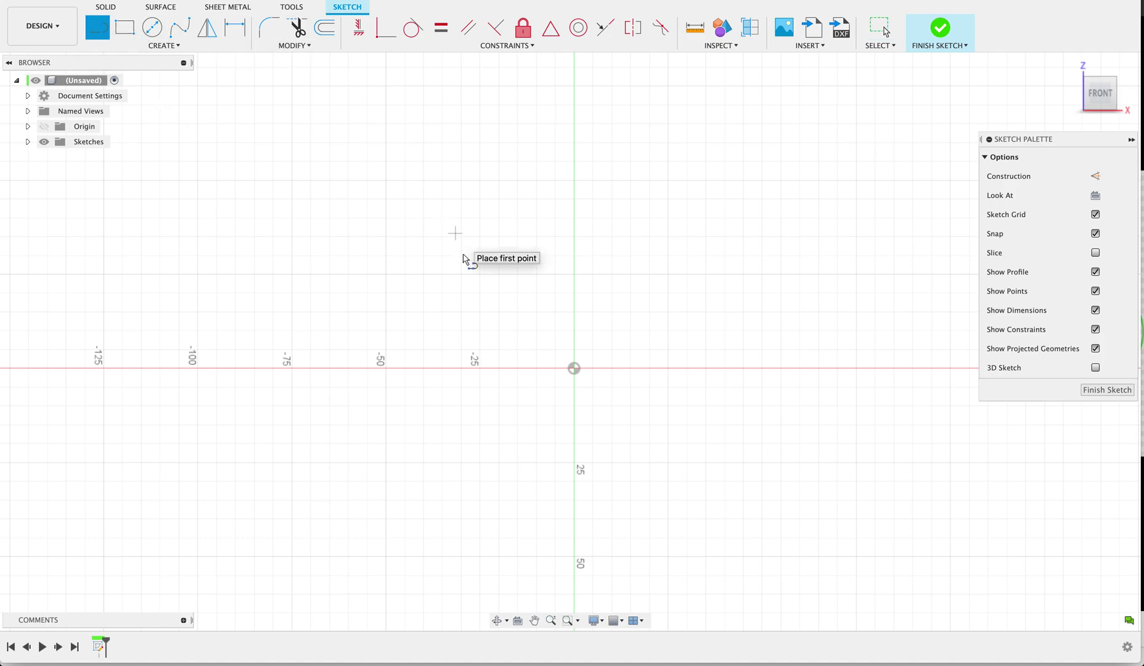
{"action": "left_click", "coordinate": [492, 346]}
{"action": "left_click", "coordinate": [450, 288]}
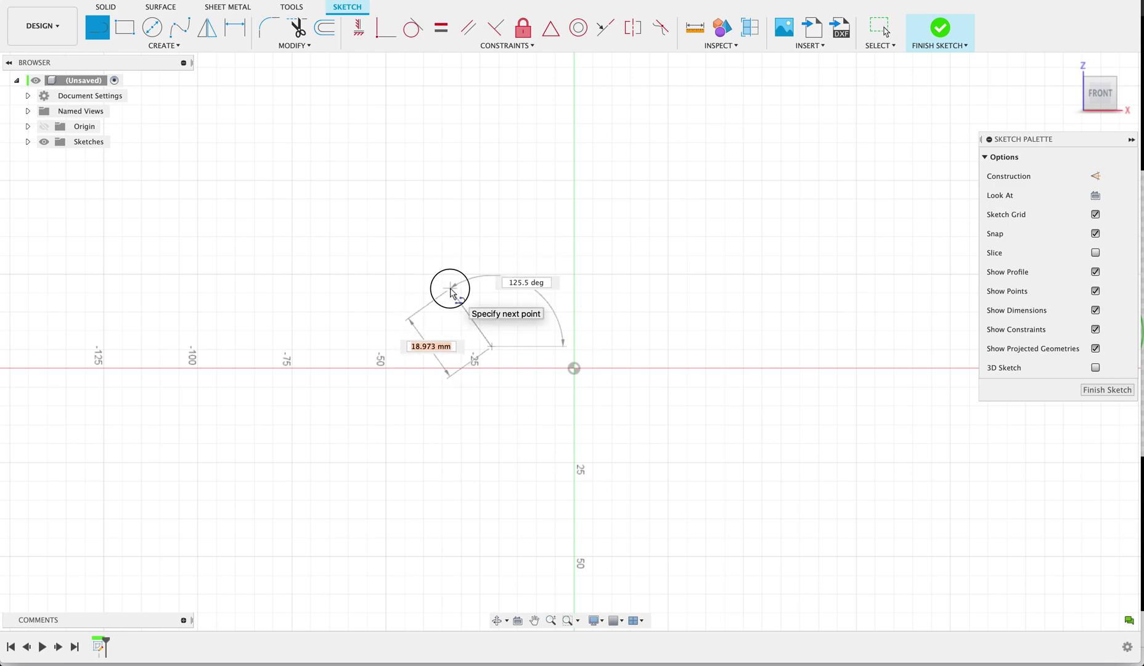
{"action": "left_click", "coordinate": [728, 148]}
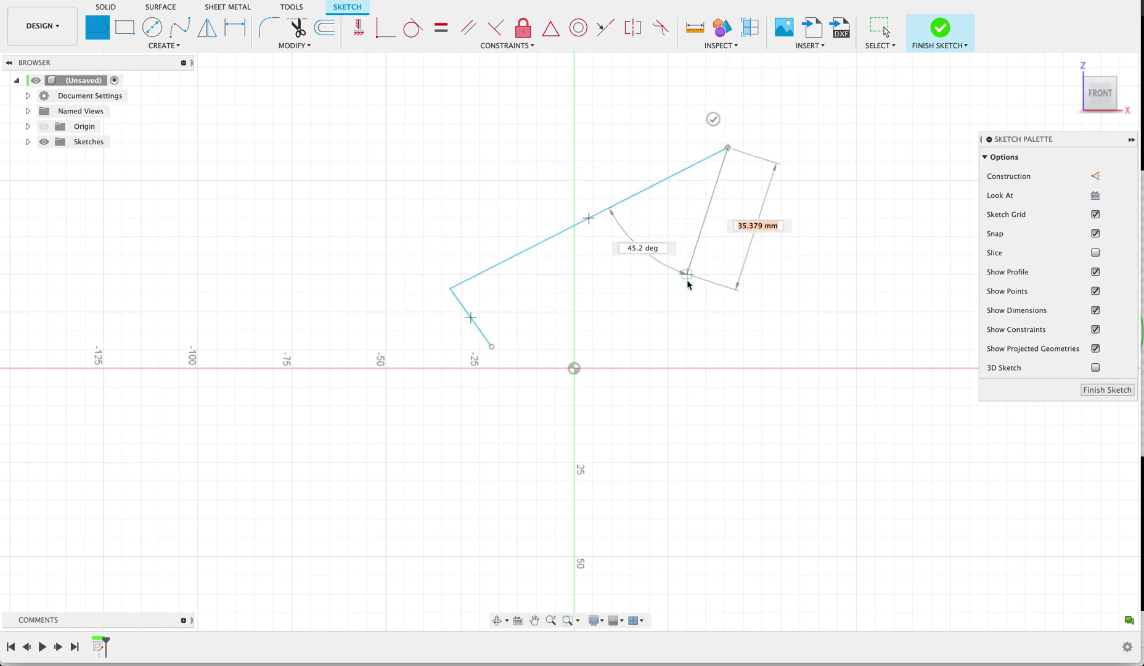
{"action": "left_click", "coordinate": [695, 288]}
{"action": "key", "text": "Escape"}
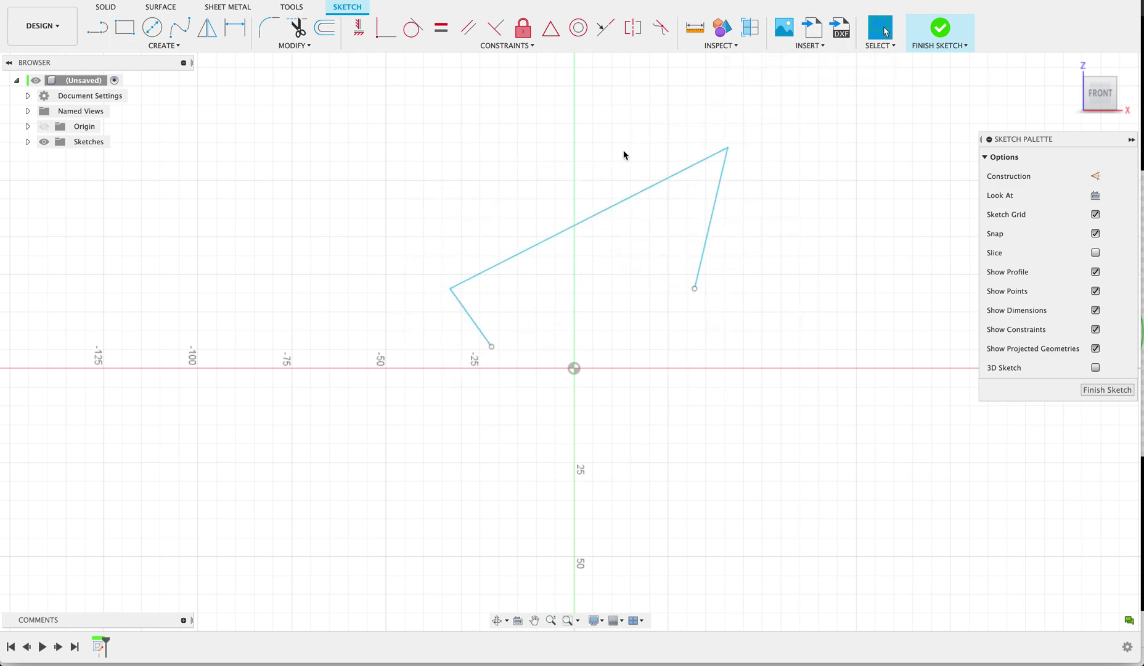
{"action": "scroll", "coordinate": [582, 375], "scroll_direction": "down", "scroll_amount": 2}
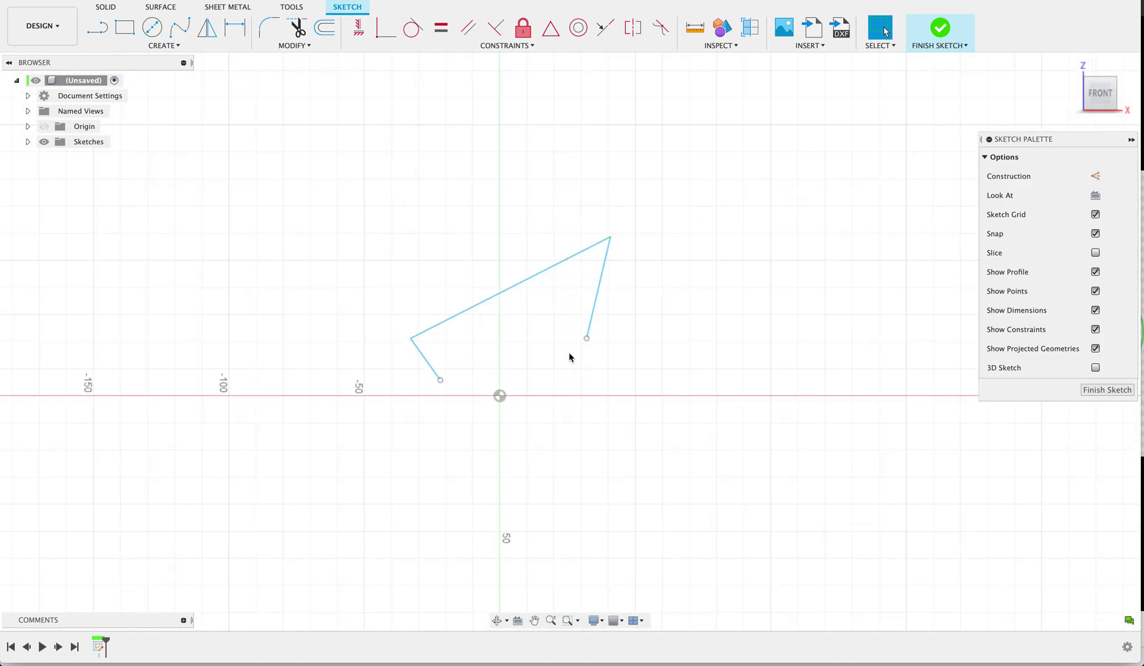
{"action": "scroll", "coordinate": [570, 357], "scroll_direction": "up", "scroll_amount": 3}
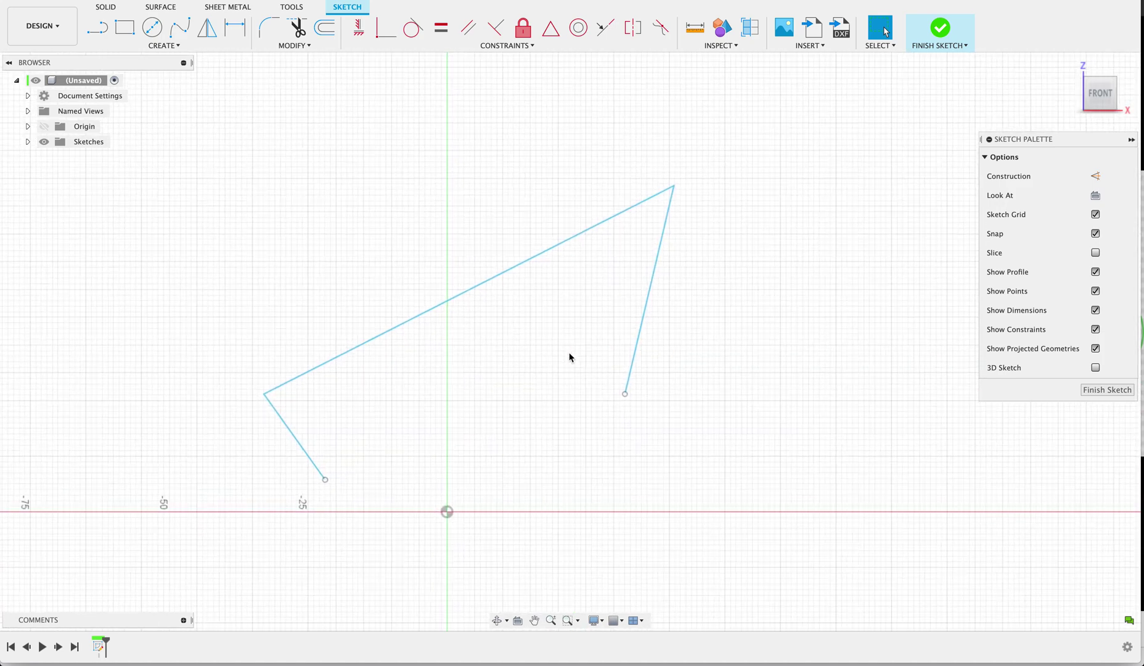
Step: Fix the chain's left and right free endpoints in place
{"action": "right_click", "coordinate": [325, 481]}
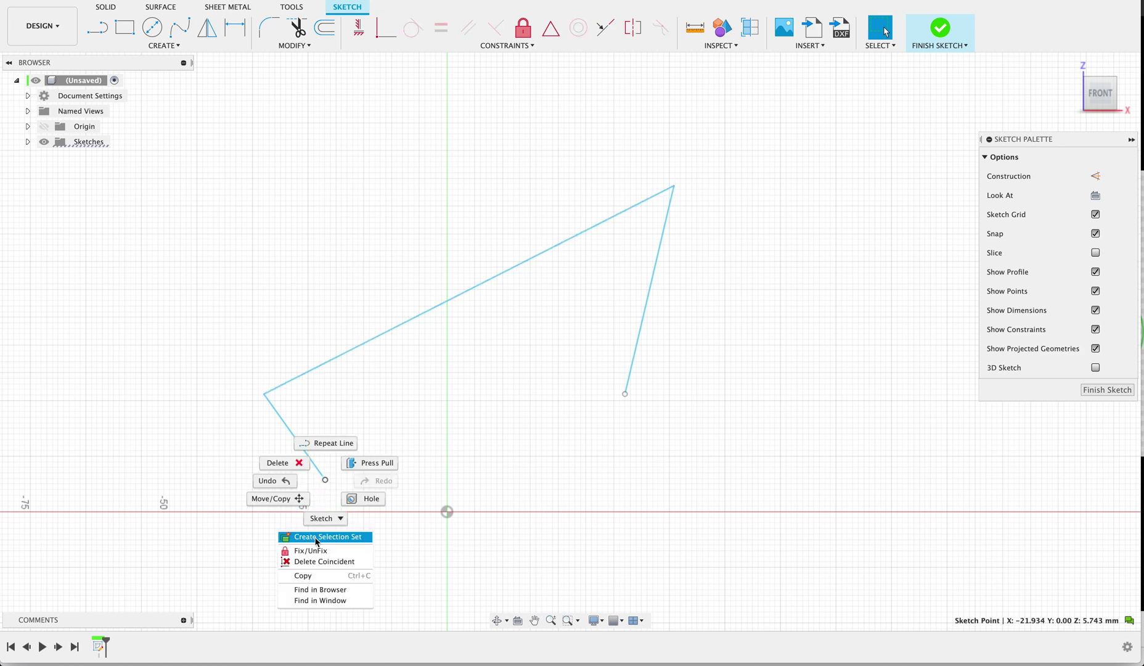
{"action": "left_click", "coordinate": [319, 557]}
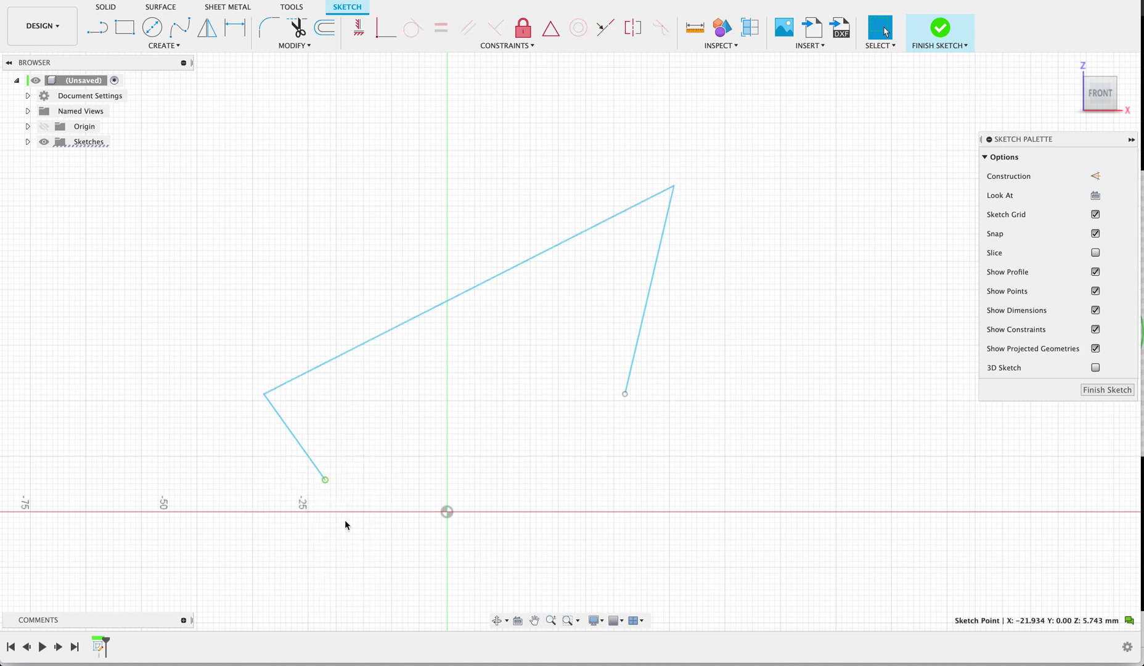
{"action": "right_click", "coordinate": [625, 395]}
{"action": "left_click", "coordinate": [618, 469]}
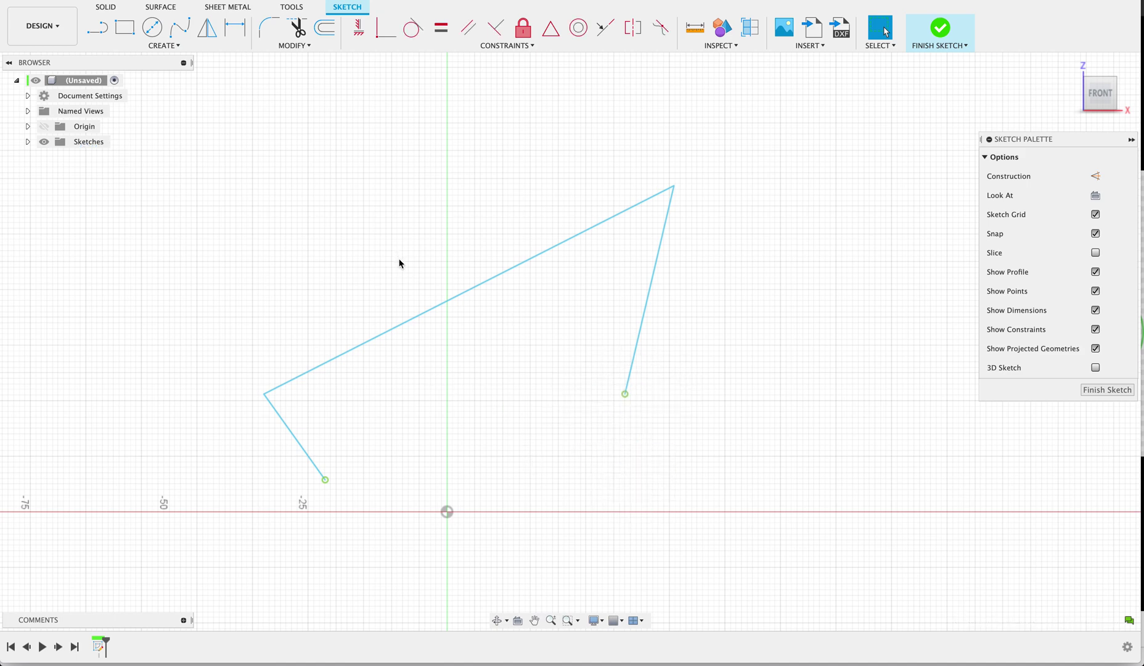
Step: Dimension the short lower-left line to 20 mm and the right line to 40 mm
{"action": "key", "text": "d"}
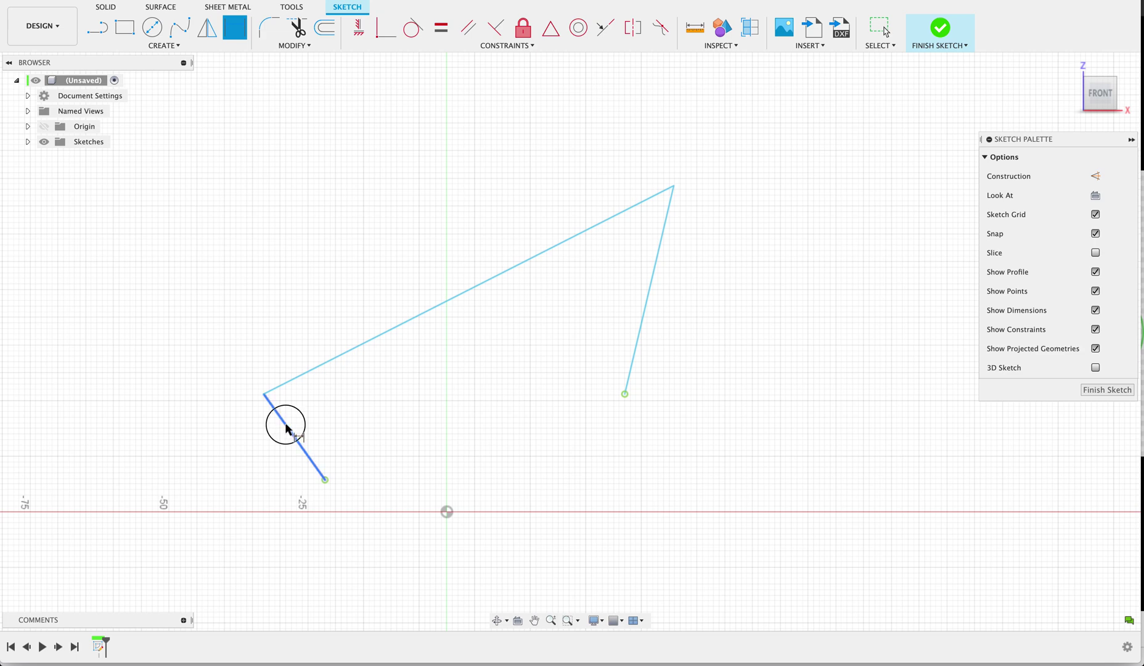
{"action": "left_click", "coordinate": [286, 423]}
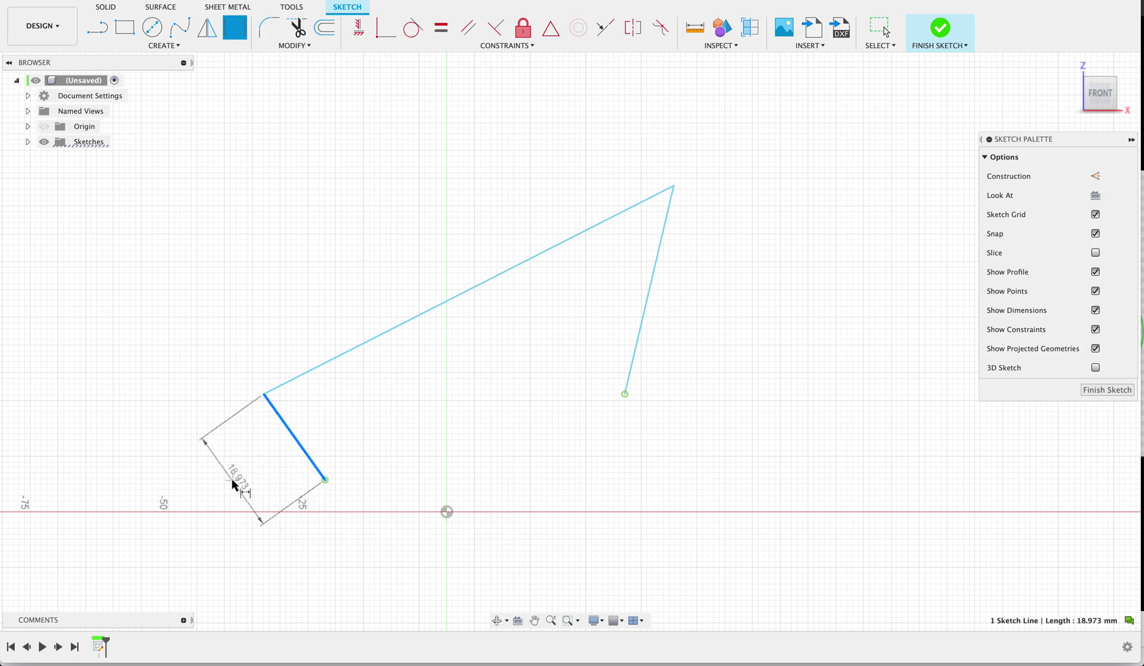
{"action": "left_click", "coordinate": [231, 479]}
{"action": "type", "text": "20"}
{"action": "key", "text": "Return"}
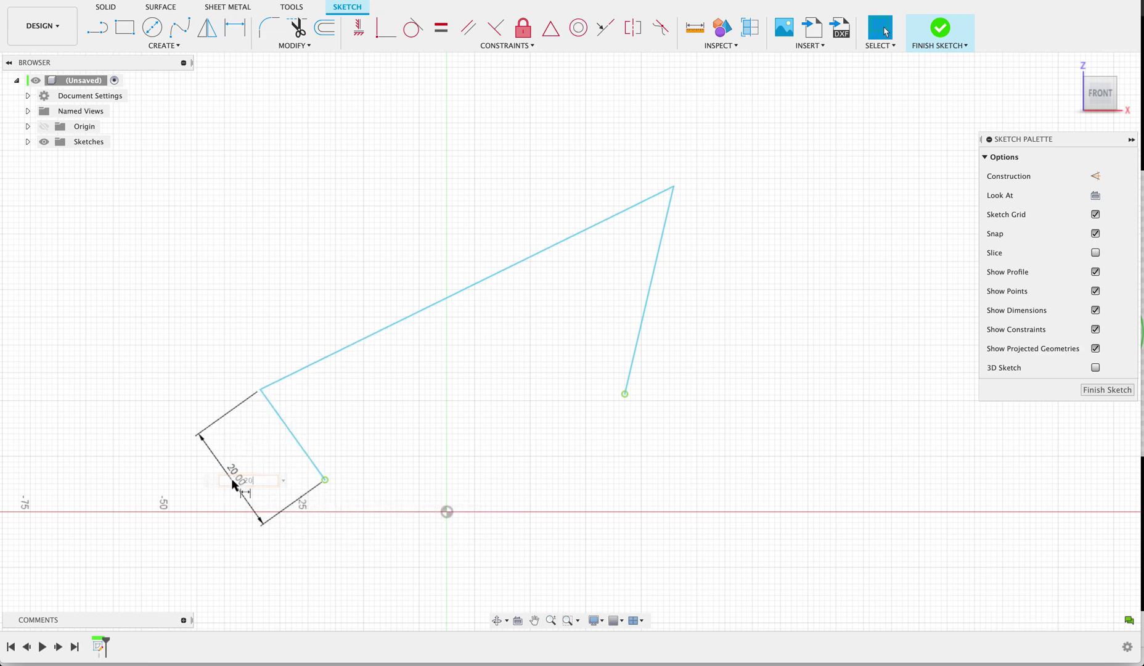
{"action": "left_click", "coordinate": [662, 252]}
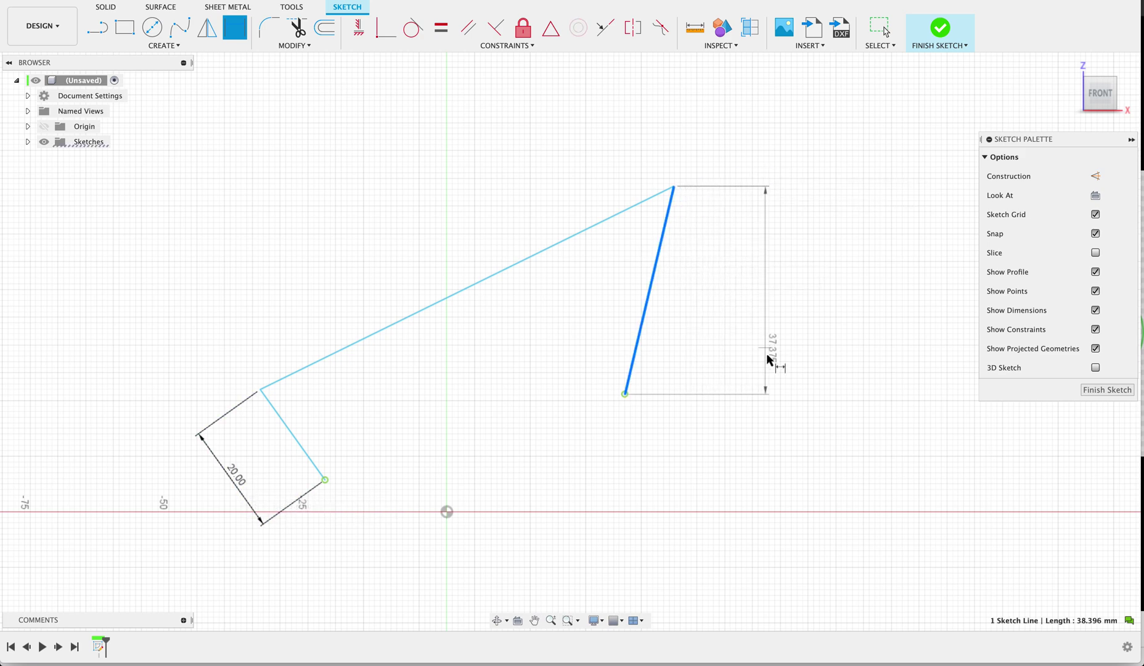
{"action": "left_click", "coordinate": [818, 394]}
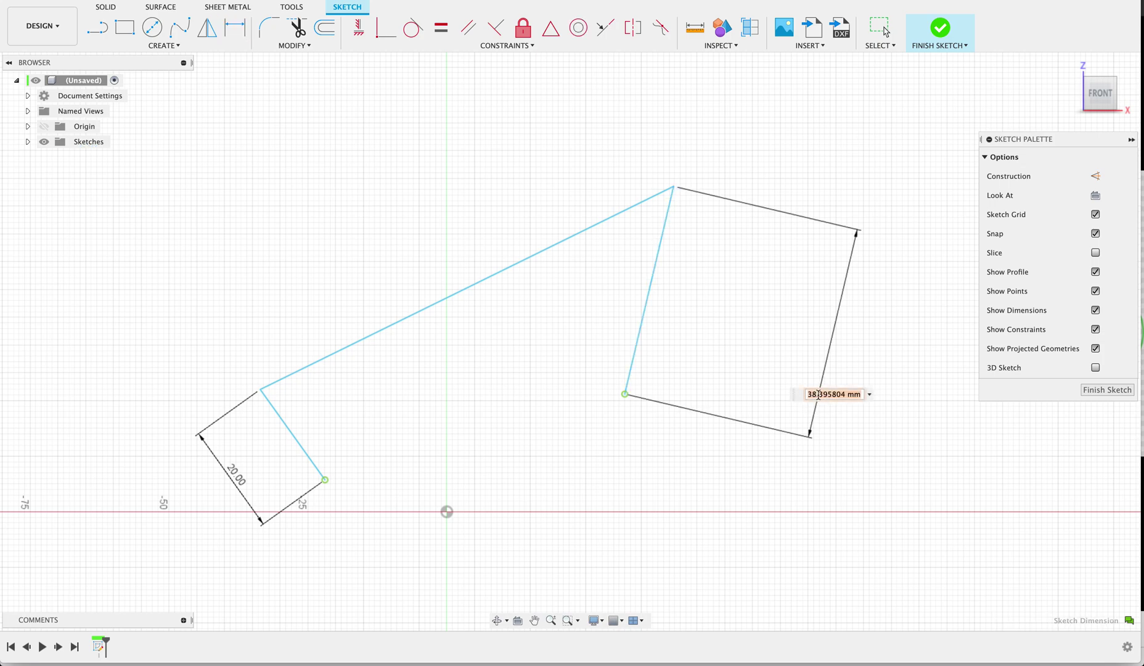
{"action": "type", "text": "40"}
{"action": "key", "text": "Return"}
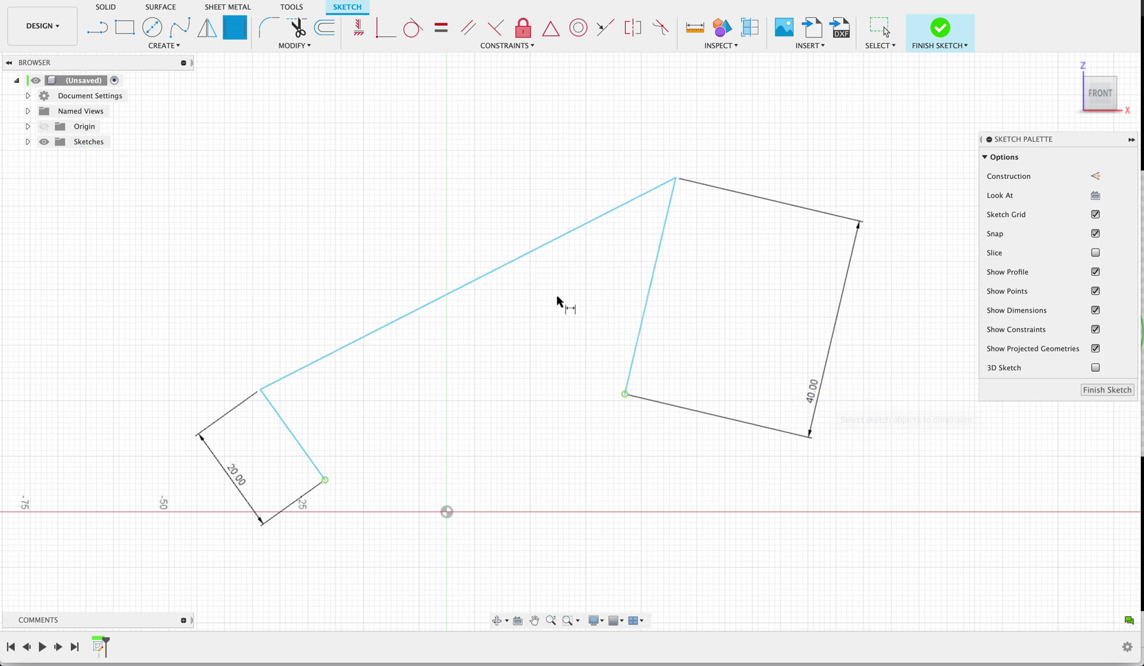
Step: Dimension the long upper line at 80 mm, then edit it to 60 mm
{"action": "left_click", "coordinate": [580, 226]}
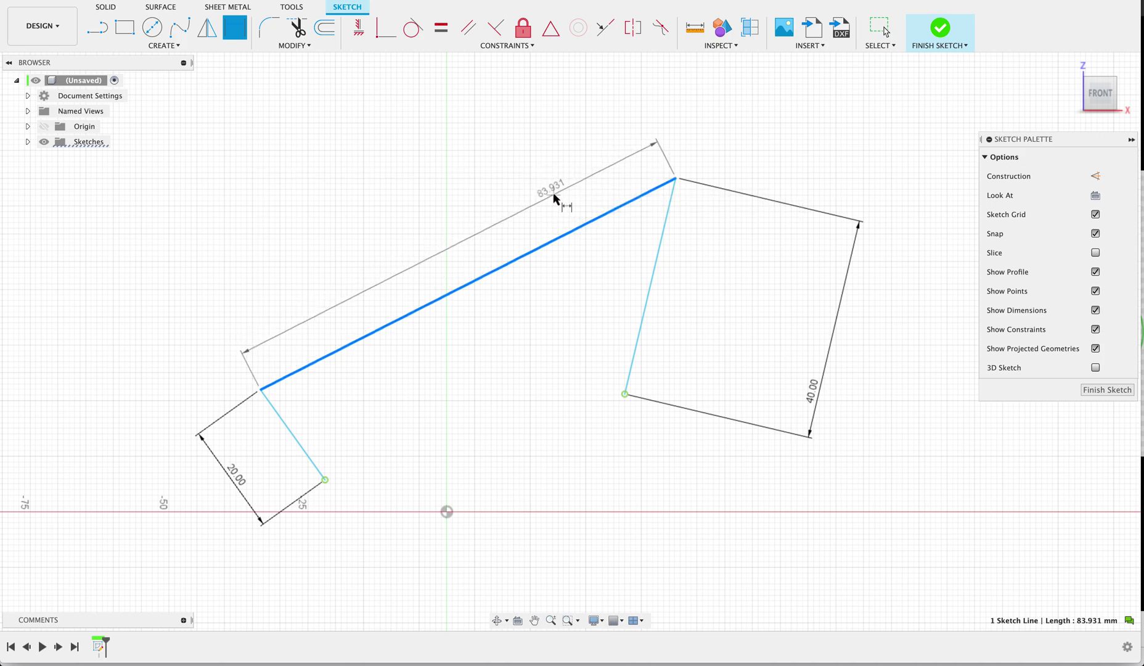
{"action": "left_click", "coordinate": [554, 194]}
{"action": "type", "text": "8"}
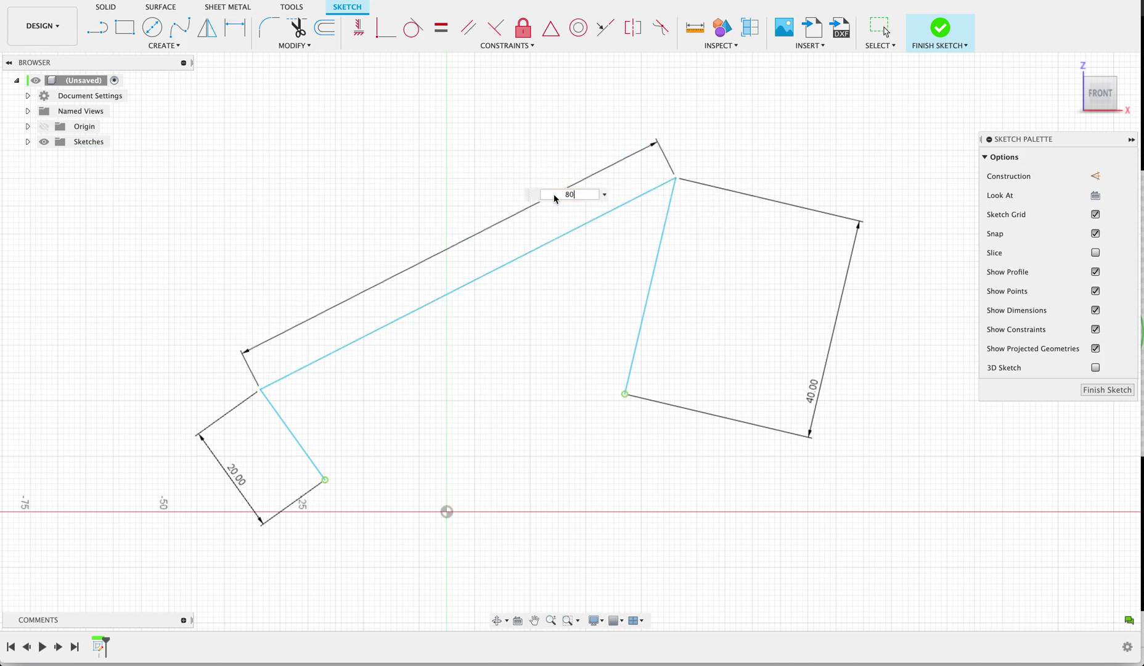
{"action": "type", "text": "0"}
{"action": "key", "text": "Return"}
{"action": "key", "text": "Escape"}
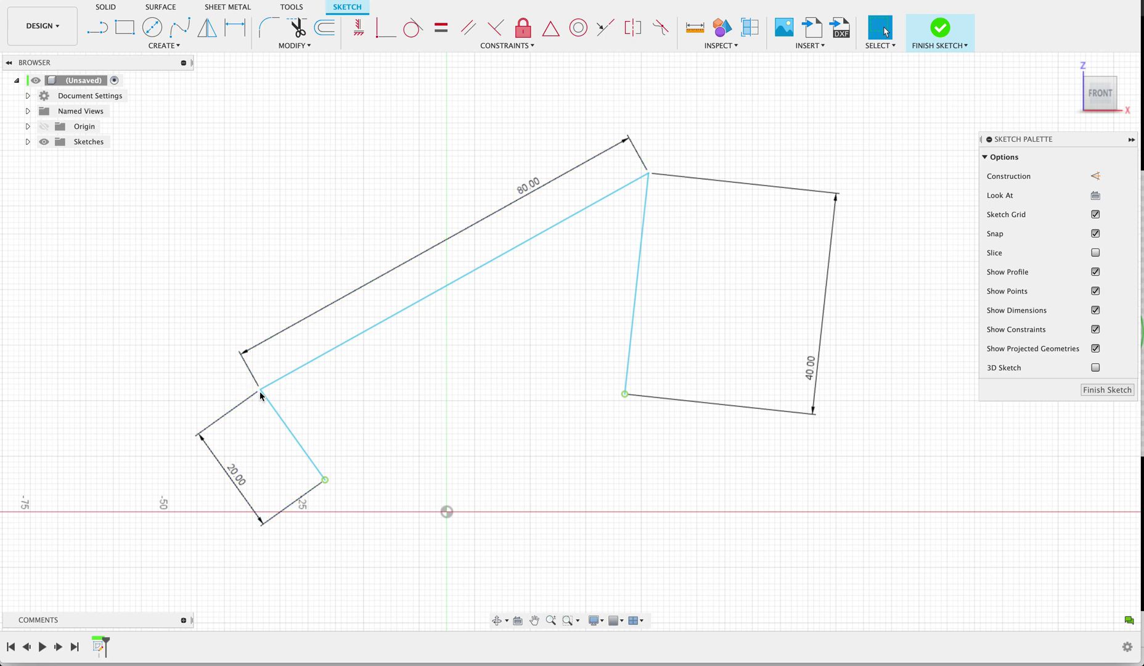
{"action": "mouse_move", "coordinate": [261, 394]}
{"action": "left_mouse_down"}
{"action": "mouse_move", "coordinate": [276, 390]}
{"action": "mouse_move", "coordinate": [370, 438]}
{"action": "mouse_move", "coordinate": [329, 413]}
{"action": "mouse_move", "coordinate": [289, 414]}
{"action": "left_mouse_up"}
{"action": "double_click", "coordinate": [540, 198]}
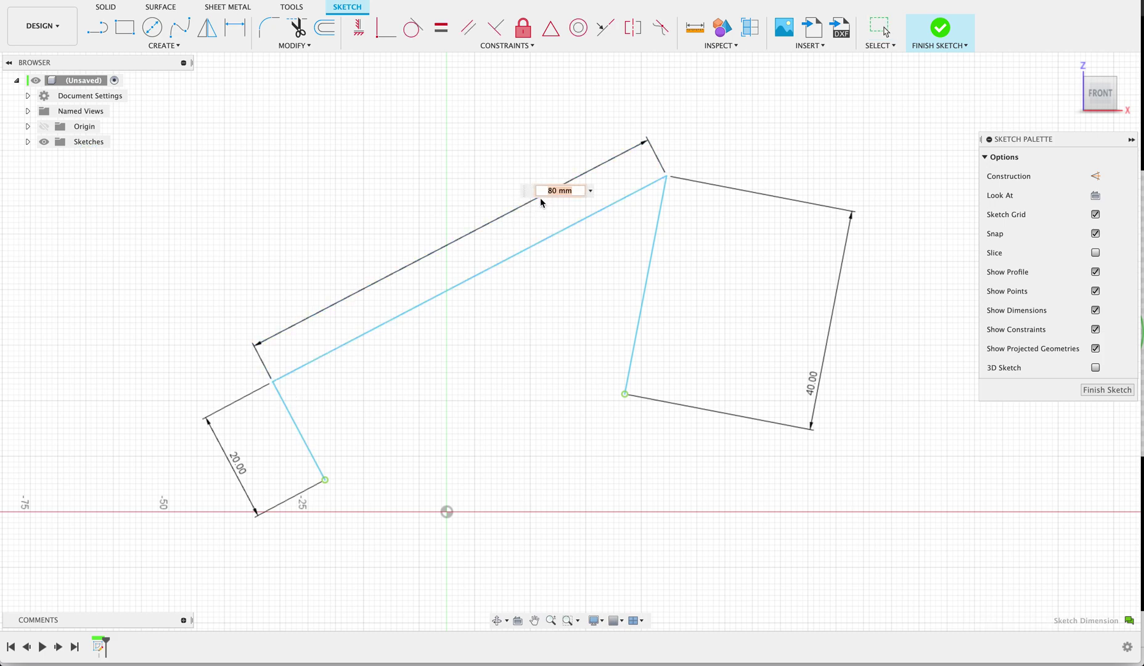
{"action": "type", "text": "60"}
{"action": "key", "text": "Return"}
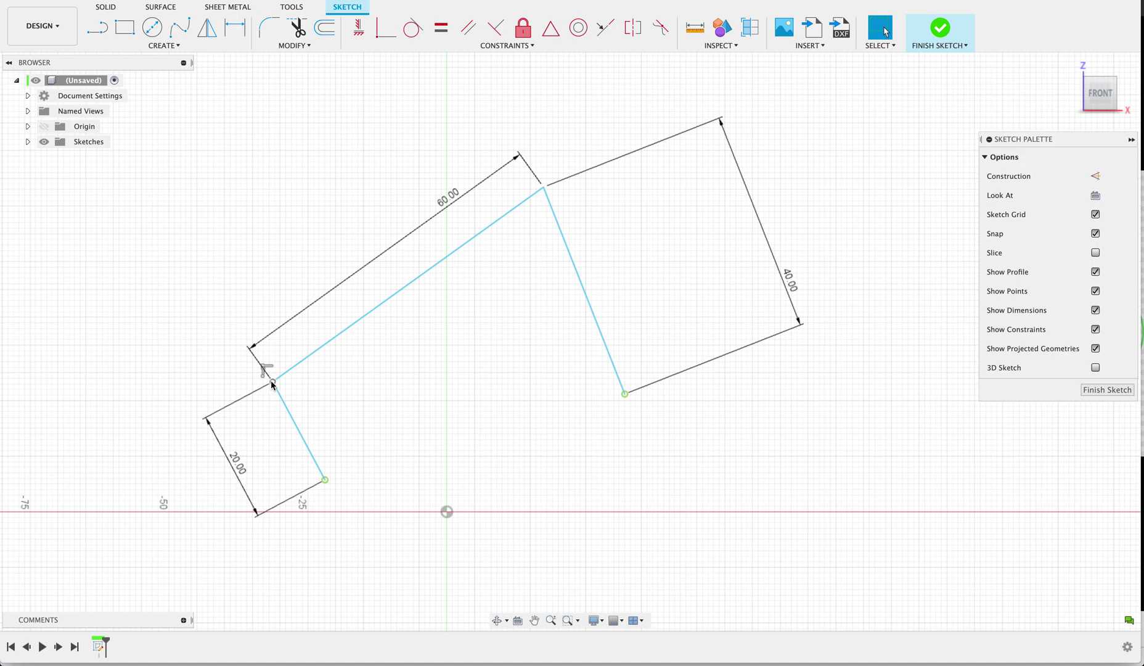
Step: Drag the joint between the 20 mm and 60 mm links through several poses into a final position
{"action": "mouse_move", "coordinate": [273, 384]}
{"action": "left_mouse_down"}
{"action": "mouse_move", "coordinate": [368, 387]}
{"action": "mouse_move", "coordinate": [389, 465]}
{"action": "mouse_move", "coordinate": [364, 478]}
{"action": "mouse_move", "coordinate": [331, 537]}
{"action": "mouse_move", "coordinate": [245, 497]}
{"action": "mouse_move", "coordinate": [376, 390]}
{"action": "mouse_move", "coordinate": [398, 531]}
{"action": "mouse_move", "coordinate": [293, 536]}
{"action": "mouse_move", "coordinate": [350, 434]}
{"action": "mouse_move", "coordinate": [376, 565]}
{"action": "mouse_move", "coordinate": [282, 498]}
{"action": "mouse_move", "coordinate": [353, 434]}
{"action": "mouse_move", "coordinate": [301, 421]}
{"action": "mouse_move", "coordinate": [395, 422]}
{"action": "mouse_move", "coordinate": [357, 516]}
{"action": "mouse_move", "coordinate": [241, 445]}
{"action": "mouse_move", "coordinate": [368, 449]}
{"action": "mouse_move", "coordinate": [288, 513]}
{"action": "mouse_move", "coordinate": [266, 395]}
{"action": "mouse_move", "coordinate": [314, 393]}
{"action": "left_mouse_up"}
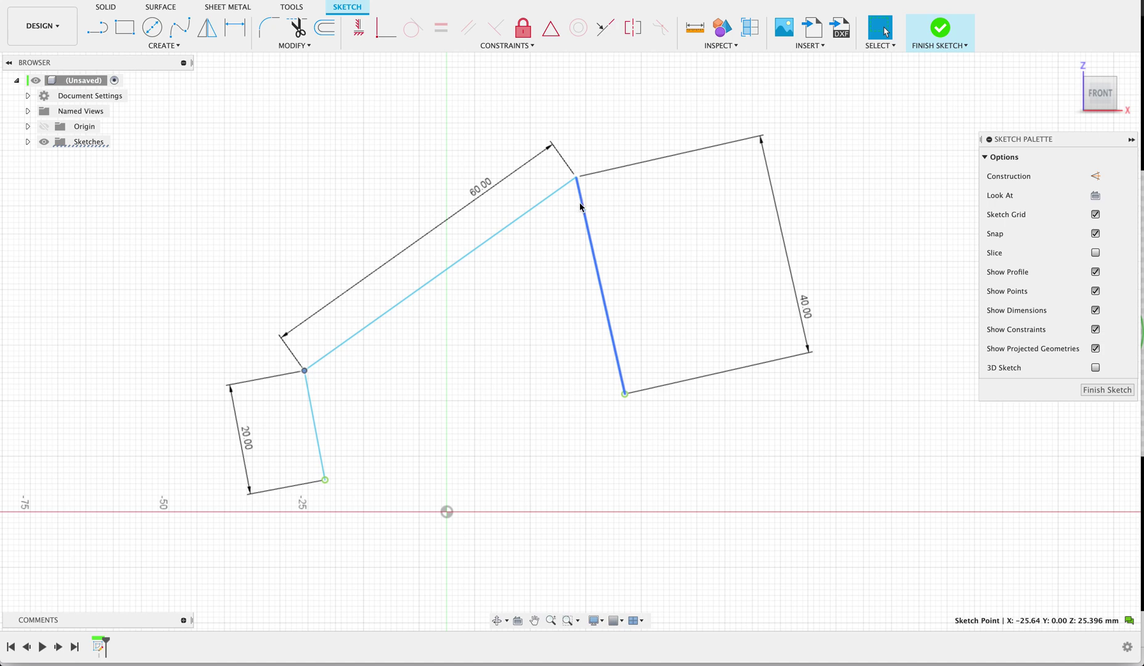
{"action": "middle_click_drag", "start_coordinate": [578, 183], "coordinate": [589, 163]}
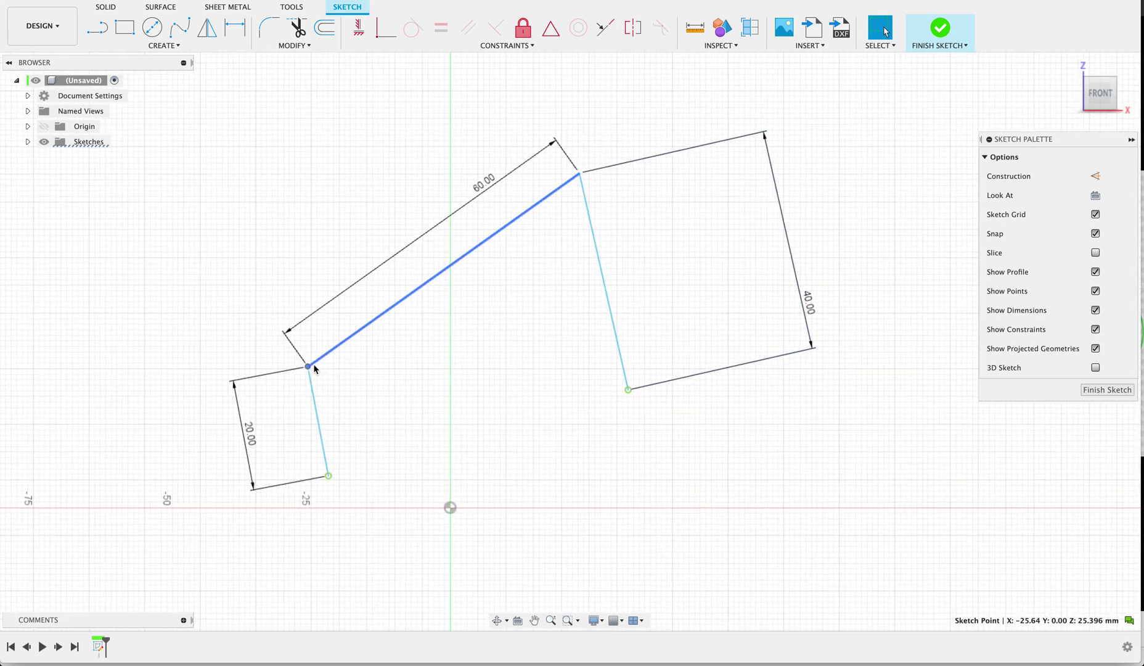
{"action": "mouse_move", "coordinate": [308, 366]}
{"action": "left_mouse_down"}
{"action": "mouse_move", "coordinate": [424, 462]}
{"action": "mouse_move", "coordinate": [331, 544]}
{"action": "mouse_move", "coordinate": [273, 525]}
{"action": "mouse_move", "coordinate": [290, 368]}
{"action": "mouse_move", "coordinate": [344, 360]}
{"action": "mouse_move", "coordinate": [345, 346]}
{"action": "left_mouse_up"}
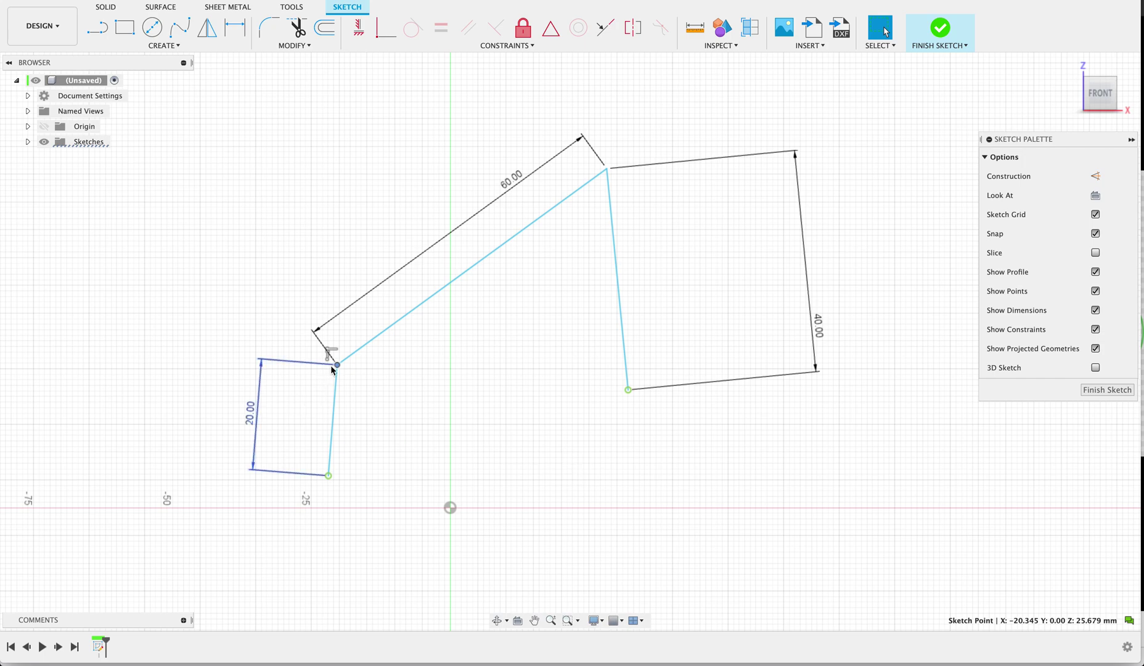
{"action": "mouse_move", "coordinate": [333, 361]}
{"action": "left_mouse_down"}
{"action": "mouse_move", "coordinate": [284, 393]}
{"action": "mouse_move", "coordinate": [383, 362]}
{"action": "mouse_move", "coordinate": [222, 408]}
{"action": "mouse_move", "coordinate": [313, 360]}
{"action": "left_mouse_up"}
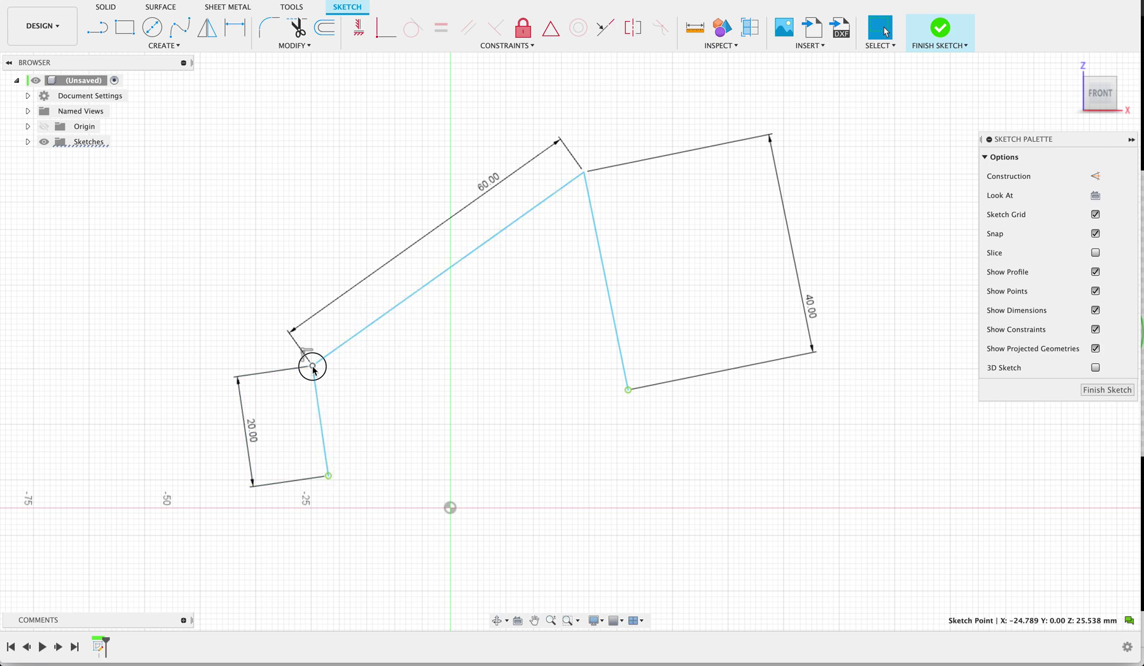
{"action": "mouse_move", "coordinate": [314, 368]}
{"action": "left_mouse_down"}
{"action": "mouse_move", "coordinate": [401, 460]}
{"action": "mouse_move", "coordinate": [343, 567]}
{"action": "mouse_move", "coordinate": [246, 455]}
{"action": "mouse_move", "coordinate": [439, 483]}
{"action": "mouse_move", "coordinate": [217, 537]}
{"action": "mouse_move", "coordinate": [316, 400]}
{"action": "mouse_move", "coordinate": [345, 388]}
{"action": "mouse_move", "coordinate": [286, 368]}
{"action": "mouse_move", "coordinate": [225, 451]}
{"action": "mouse_move", "coordinate": [326, 335]}
{"action": "mouse_move", "coordinate": [335, 304]}
{"action": "left_mouse_up"}
{"action": "left_click", "coordinate": [342, 411]}
{"action": "left_click", "coordinate": [407, 402]}
{"action": "middle_click_drag", "start_coordinate": [421, 416], "coordinate": [429, 432]}
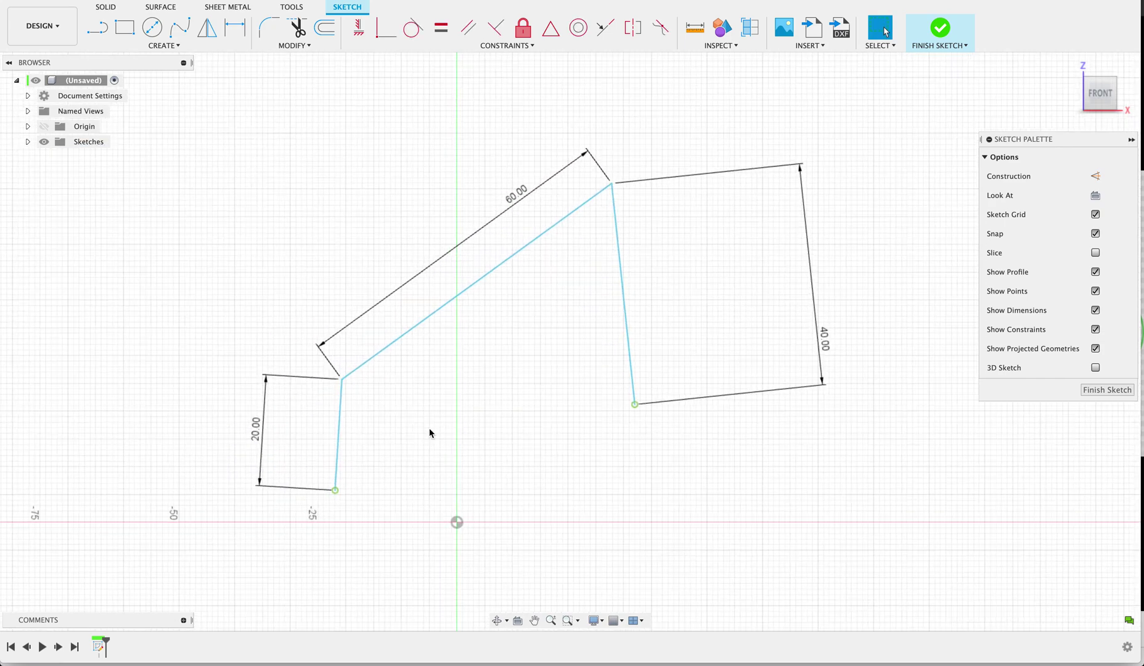
Step: Draw construction circles centred on the crank's and rocker's fixed pivots, reaching their upper corners
{"action": "key", "text": "s"}
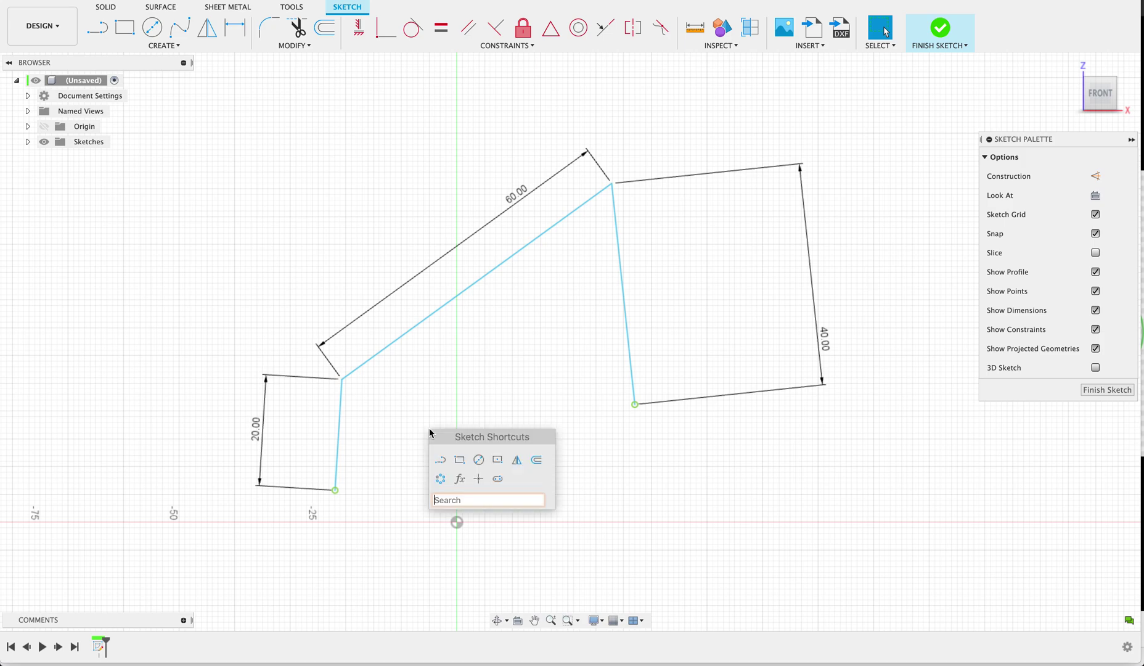
{"action": "left_click", "coordinate": [478, 460]}
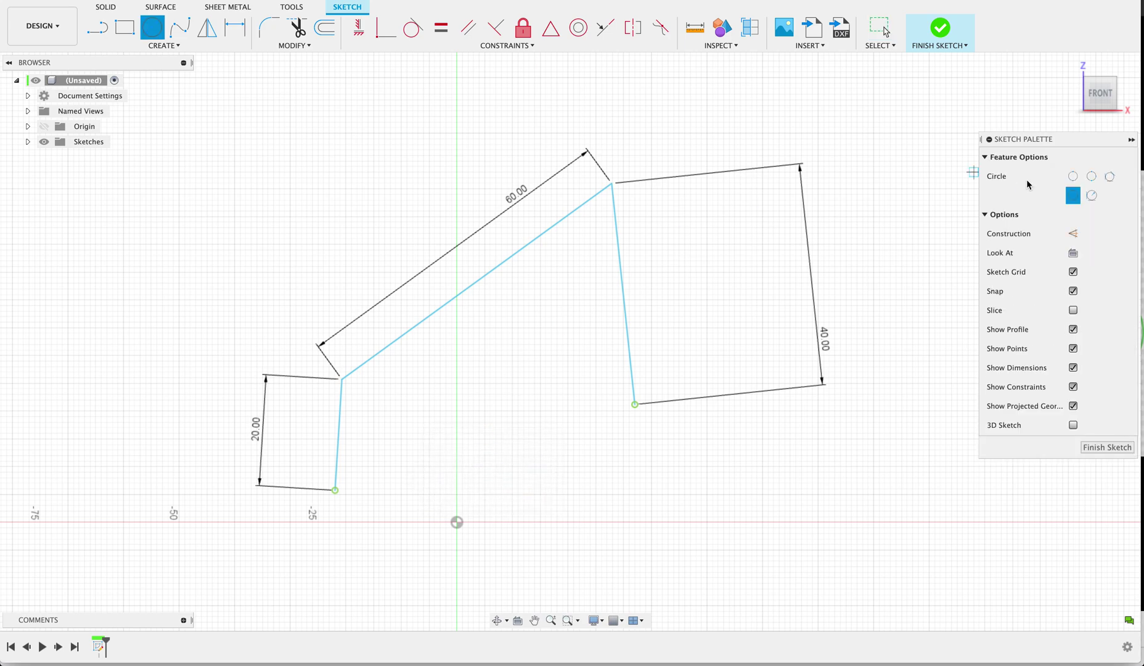
{"action": "left_click", "coordinate": [1073, 235]}
{"action": "left_click", "coordinate": [335, 491]}
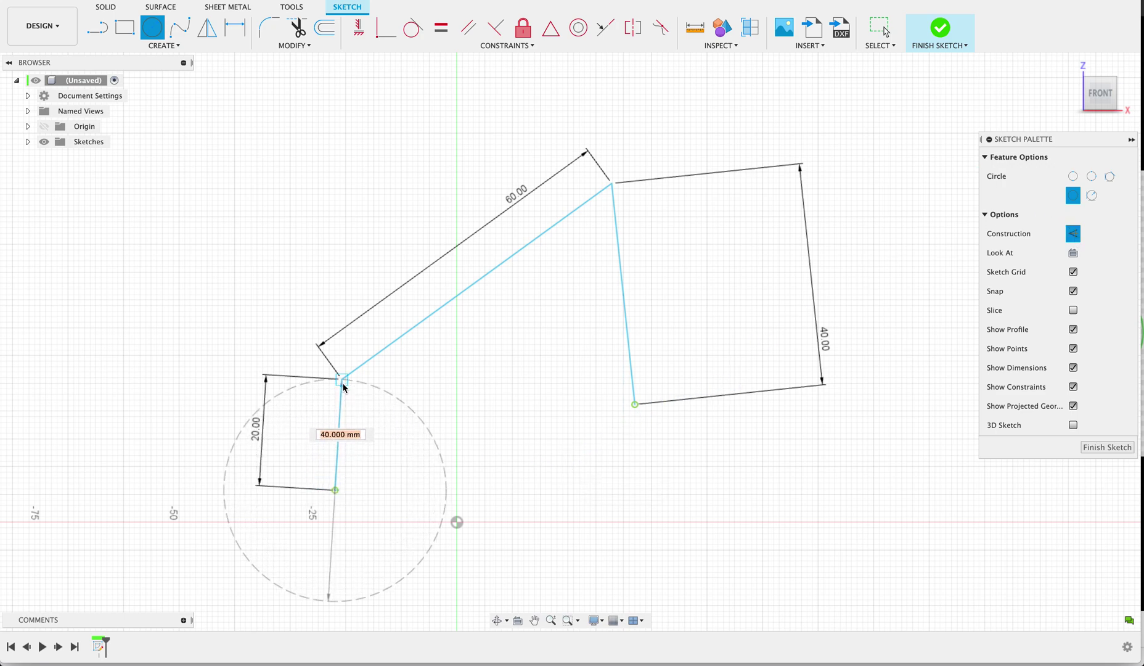
{"action": "left_click", "coordinate": [342, 379]}
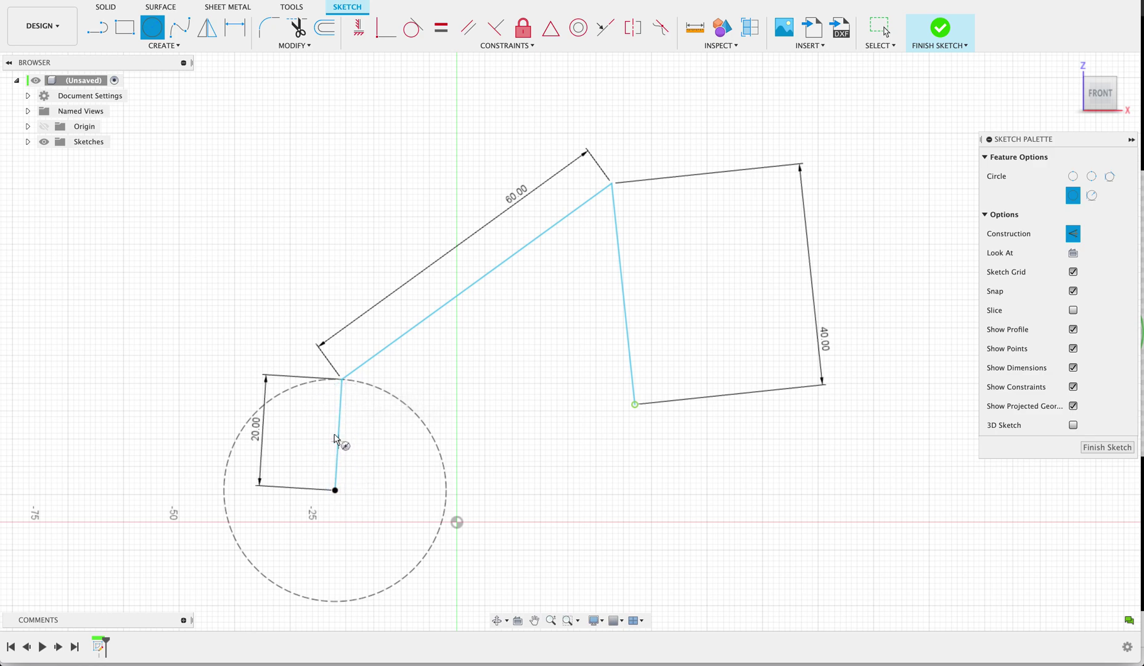
{"action": "left_click", "coordinate": [635, 404]}
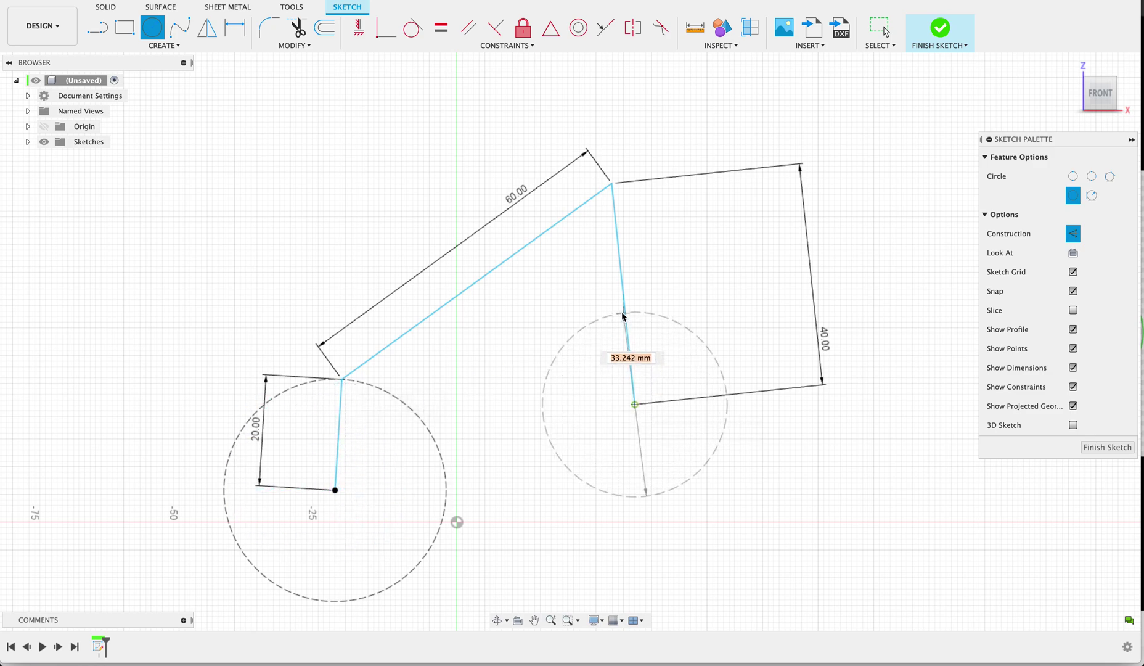
{"action": "left_click", "coordinate": [612, 184]}
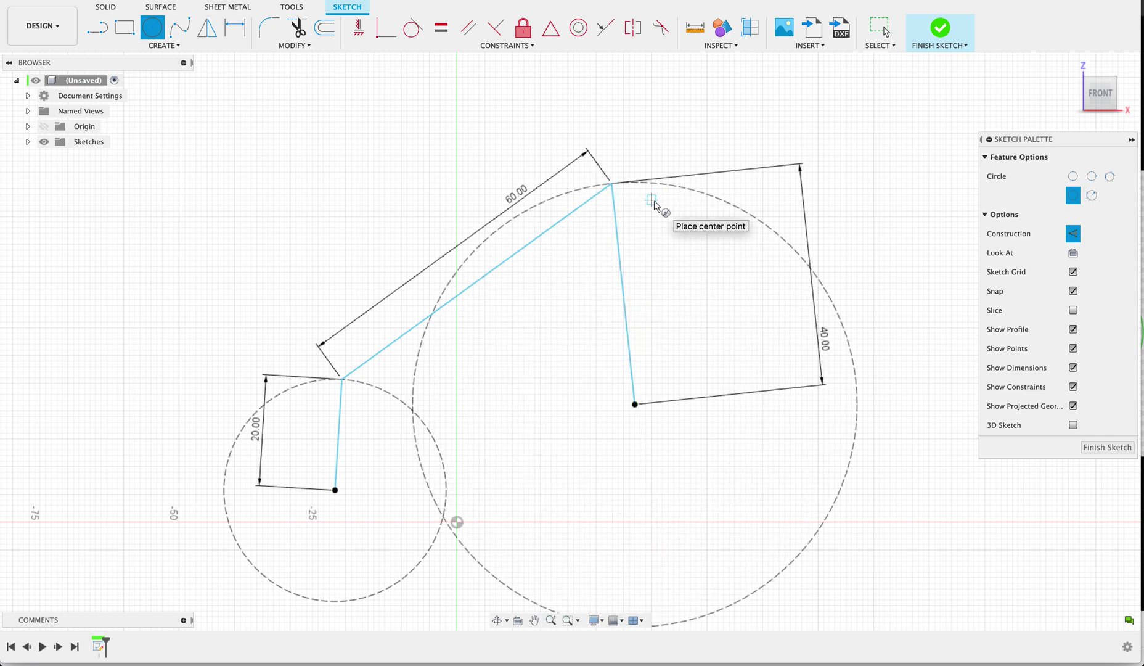
{"action": "key", "text": "Escape"}
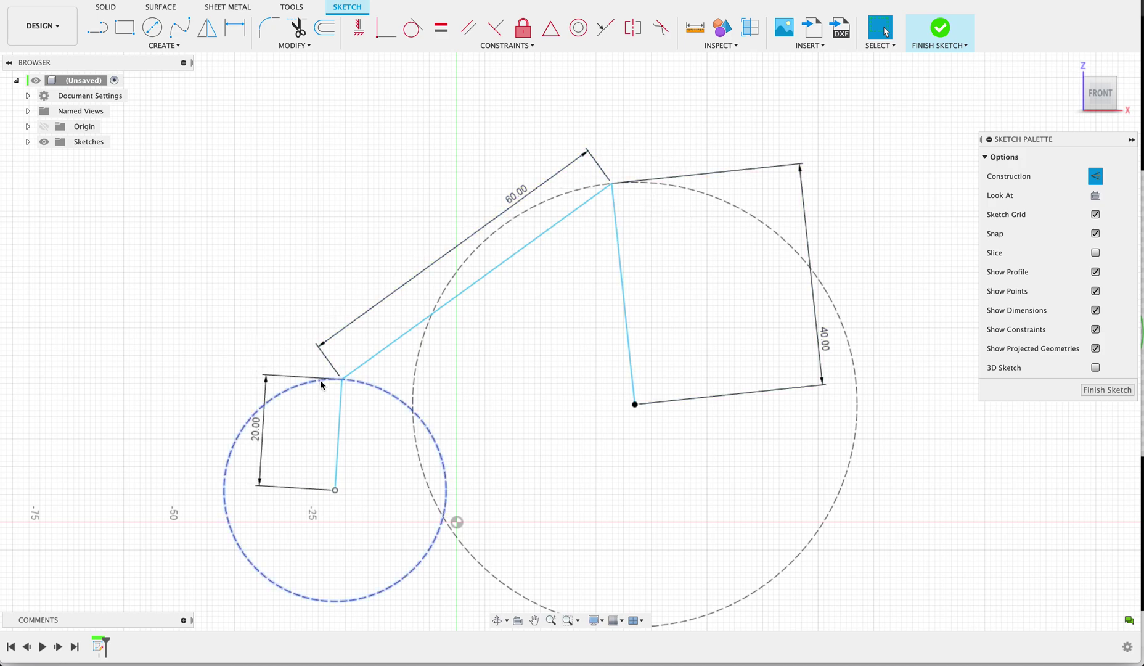
Step: Test the crank's motion, then change the rocker's 40 mm dimension to 30 mm
{"action": "mouse_move", "coordinate": [343, 383]}
{"action": "left_mouse_down"}
{"action": "mouse_move", "coordinate": [391, 398]}
{"action": "mouse_move", "coordinate": [421, 450]}
{"action": "mouse_move", "coordinate": [416, 486]}
{"action": "mouse_move", "coordinate": [361, 562]}
{"action": "mouse_move", "coordinate": [281, 533]}
{"action": "mouse_move", "coordinate": [275, 467]}
{"action": "mouse_move", "coordinate": [373, 411]}
{"action": "mouse_move", "coordinate": [455, 536]}
{"action": "mouse_move", "coordinate": [326, 577]}
{"action": "mouse_move", "coordinate": [268, 449]}
{"action": "mouse_move", "coordinate": [371, 419]}
{"action": "mouse_move", "coordinate": [424, 528]}
{"action": "mouse_move", "coordinate": [277, 568]}
{"action": "mouse_move", "coordinate": [283, 436]}
{"action": "mouse_move", "coordinate": [408, 435]}
{"action": "mouse_move", "coordinate": [429, 577]}
{"action": "mouse_move", "coordinate": [286, 554]}
{"action": "mouse_move", "coordinate": [327, 424]}
{"action": "mouse_move", "coordinate": [444, 480]}
{"action": "mouse_move", "coordinate": [326, 563]}
{"action": "mouse_move", "coordinate": [284, 431]}
{"action": "mouse_move", "coordinate": [365, 395]}
{"action": "mouse_move", "coordinate": [365, 383]}
{"action": "left_mouse_up"}
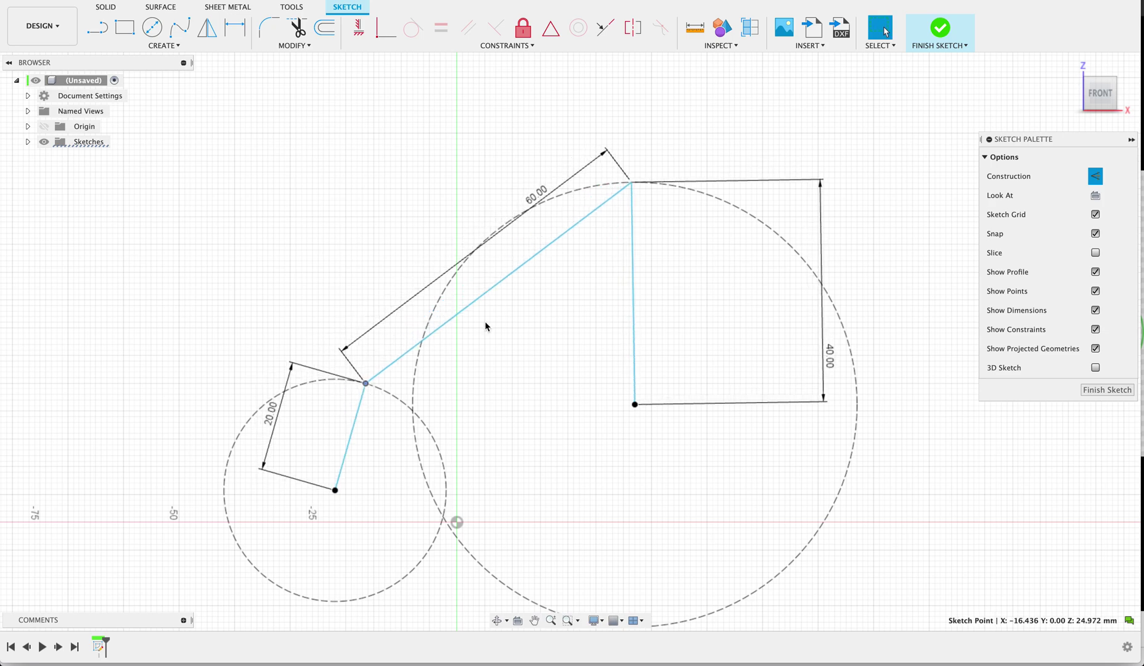
{"action": "double_click", "coordinate": [831, 355]}
{"action": "type", "text": "30"}
{"action": "key", "text": "Return"}
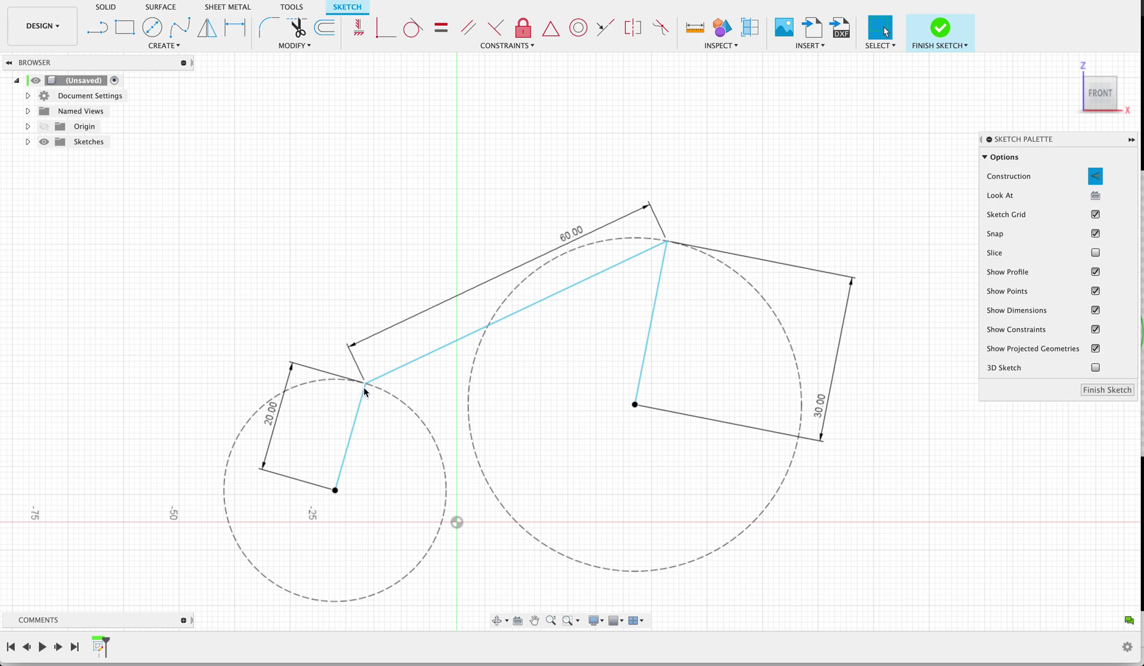
Step: Turn the crank full circle, shorten its 20 mm length, and retest the motion
{"action": "left_click_drag", "start_coordinate": [366, 386], "coordinate": [430, 519]}
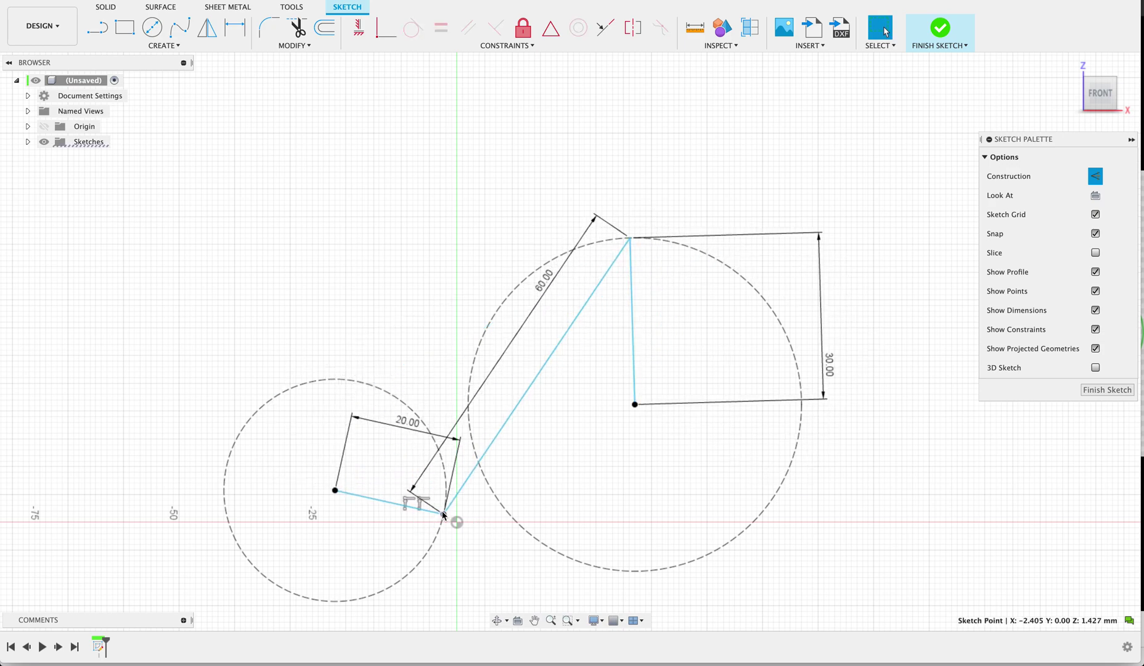
{"action": "left_click_drag", "start_coordinate": [443, 513], "coordinate": [293, 388]}
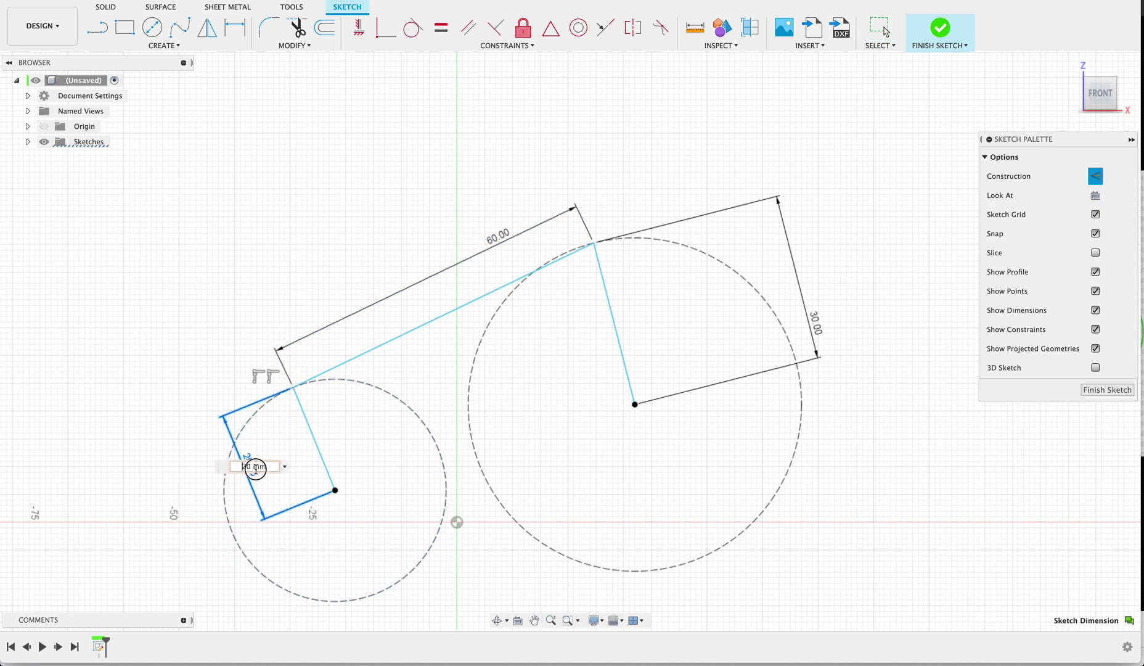
{"action": "type", "text": "15"}
{"action": "key", "text": "Return"}
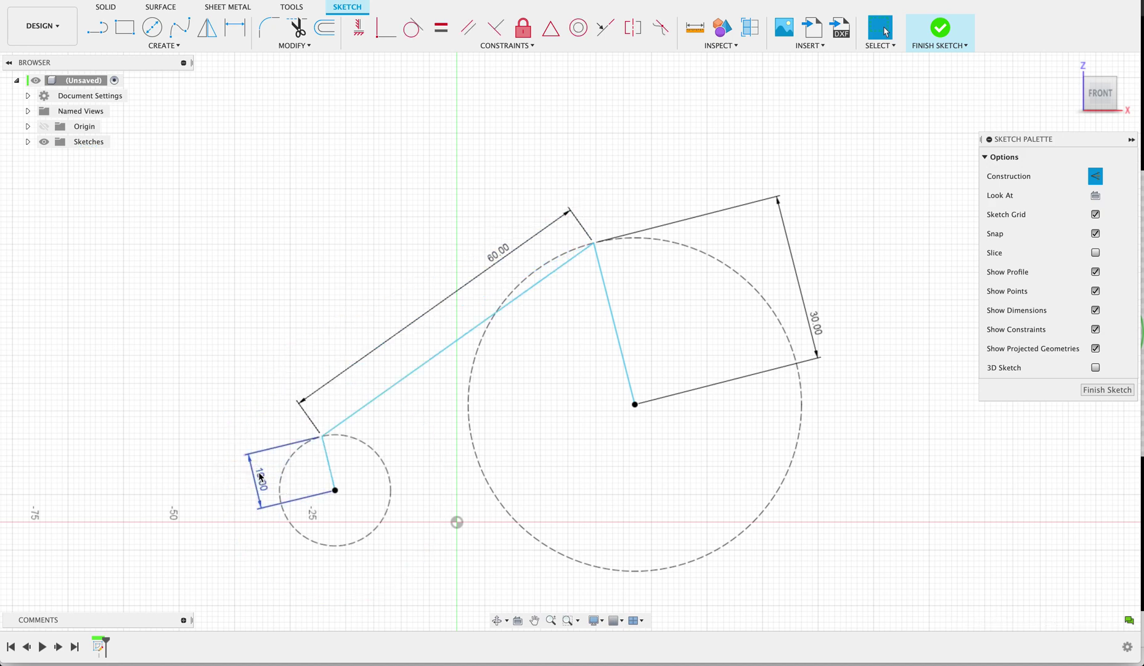
{"action": "mouse_move", "coordinate": [322, 438]}
{"action": "left_mouse_down"}
{"action": "mouse_move", "coordinate": [373, 503]}
{"action": "mouse_move", "coordinate": [238, 475]}
{"action": "mouse_move", "coordinate": [350, 395]}
{"action": "mouse_move", "coordinate": [329, 512]}
{"action": "mouse_move", "coordinate": [235, 375]}
{"action": "mouse_move", "coordinate": [427, 432]}
{"action": "mouse_move", "coordinate": [217, 469]}
{"action": "mouse_move", "coordinate": [326, 362]}
{"action": "left_mouse_up"}
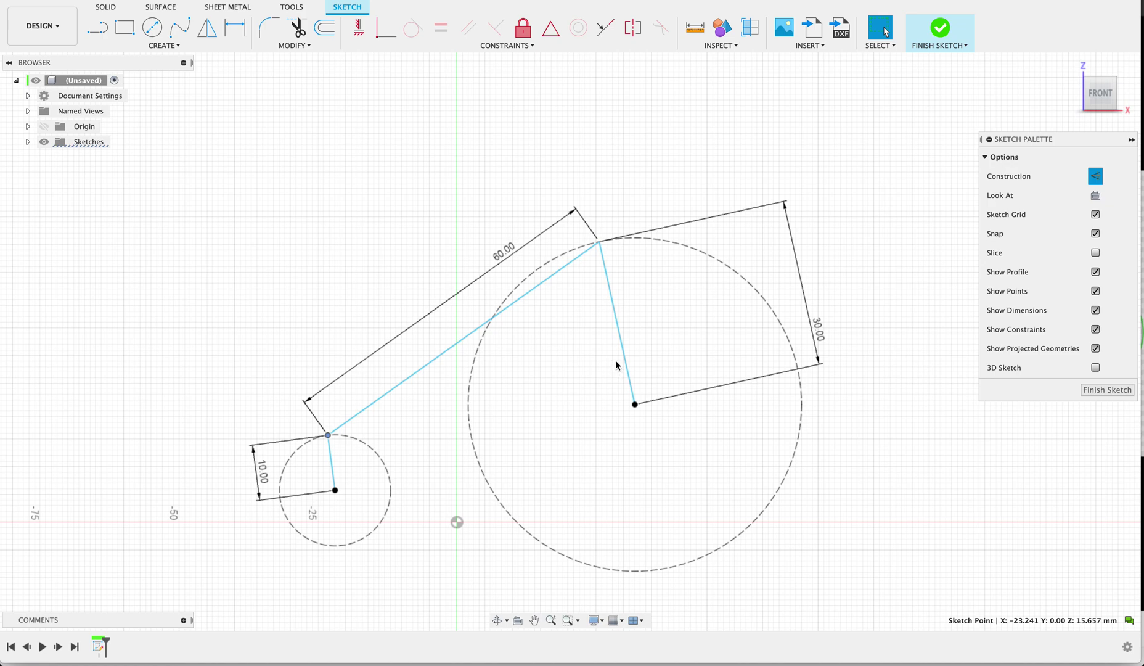
{"action": "left_click", "coordinate": [495, 316]}
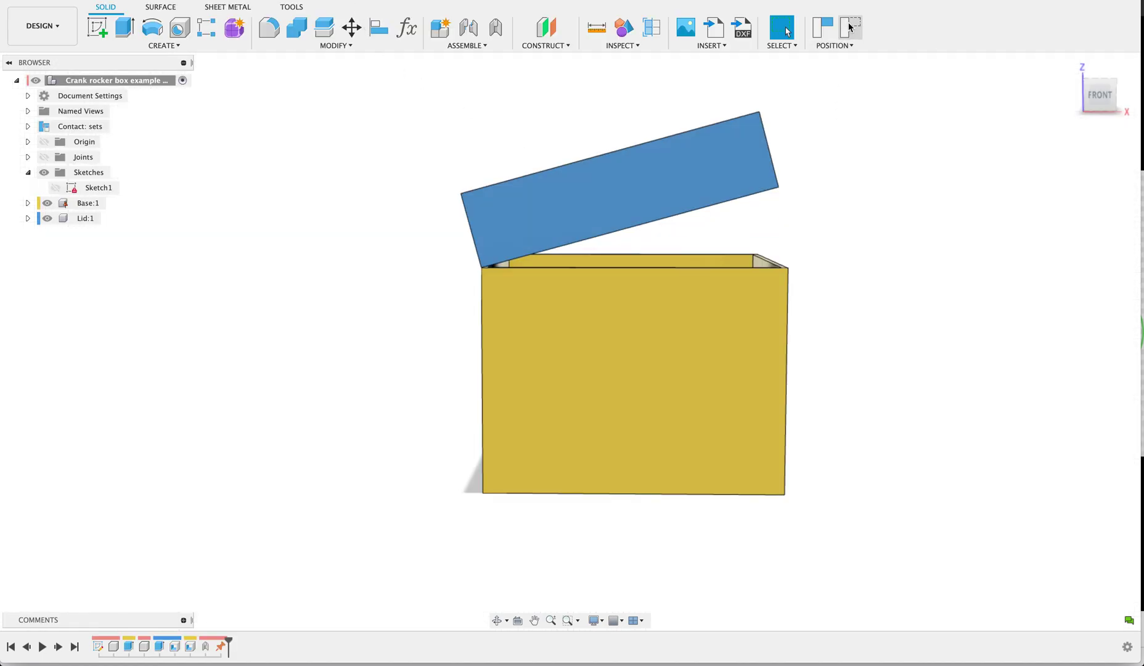
Step: Revert the lid to its closed position and start a new sketch on the Base's front face
{"action": "left_click", "coordinate": [849, 26]}
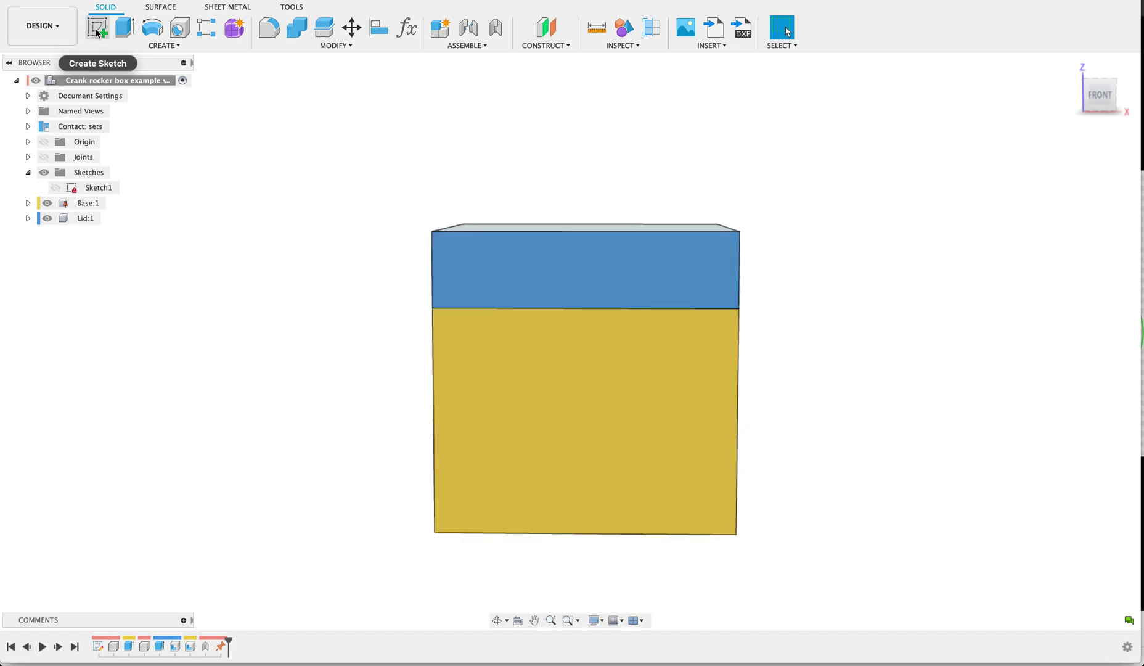
{"action": "left_click", "coordinate": [96, 28]}
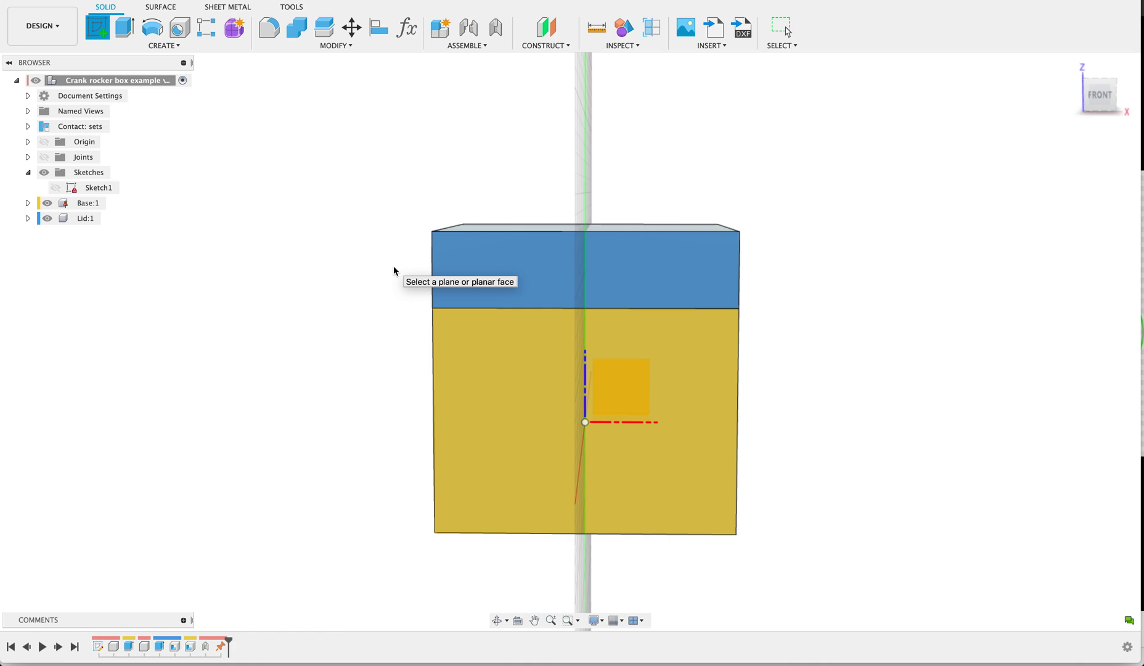
{"action": "left_click", "coordinate": [501, 394]}
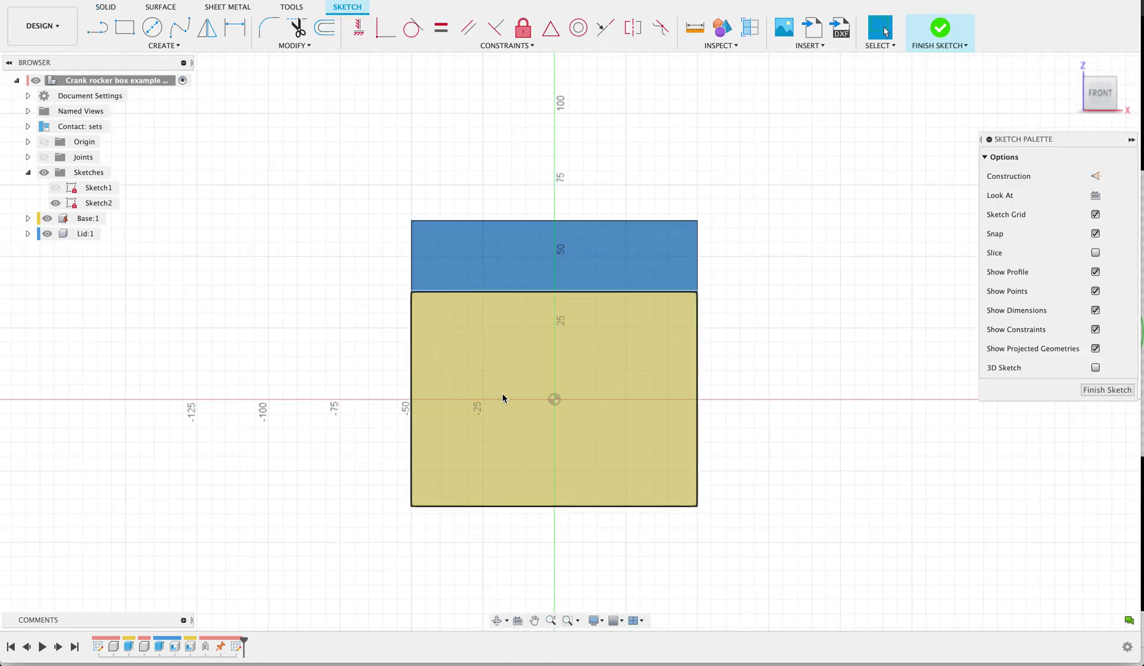
Step: Project the Base and Lid front faces into the sketch, hiding both bodies then showing Base
{"action": "key", "text": "p"}
{"action": "left_click", "coordinate": [506, 370]}
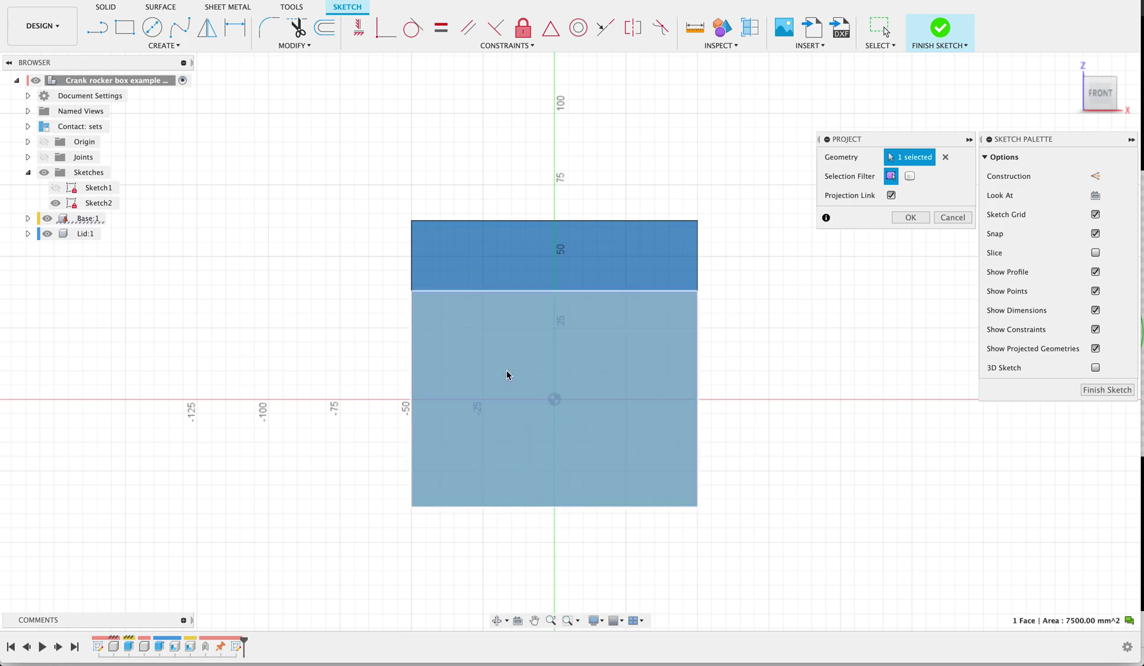
{"action": "left_click", "coordinate": [550, 255]}
{"action": "left_click", "coordinate": [903, 219]}
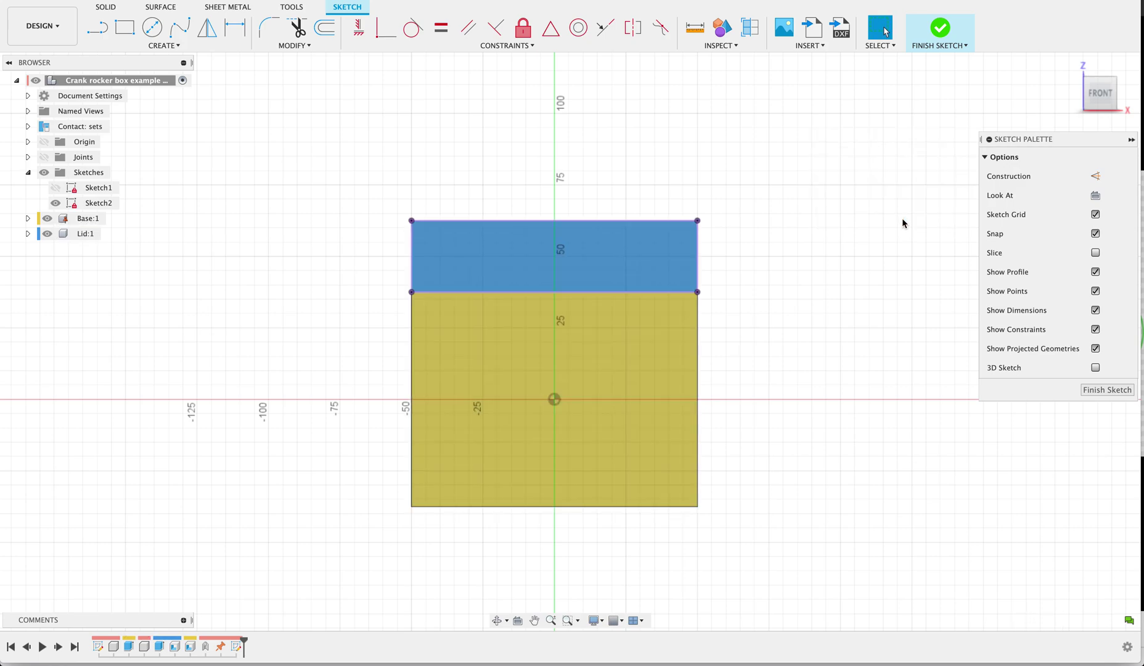
{"action": "scroll", "coordinate": [633, 294], "scroll_direction": "up", "scroll_amount": 1}
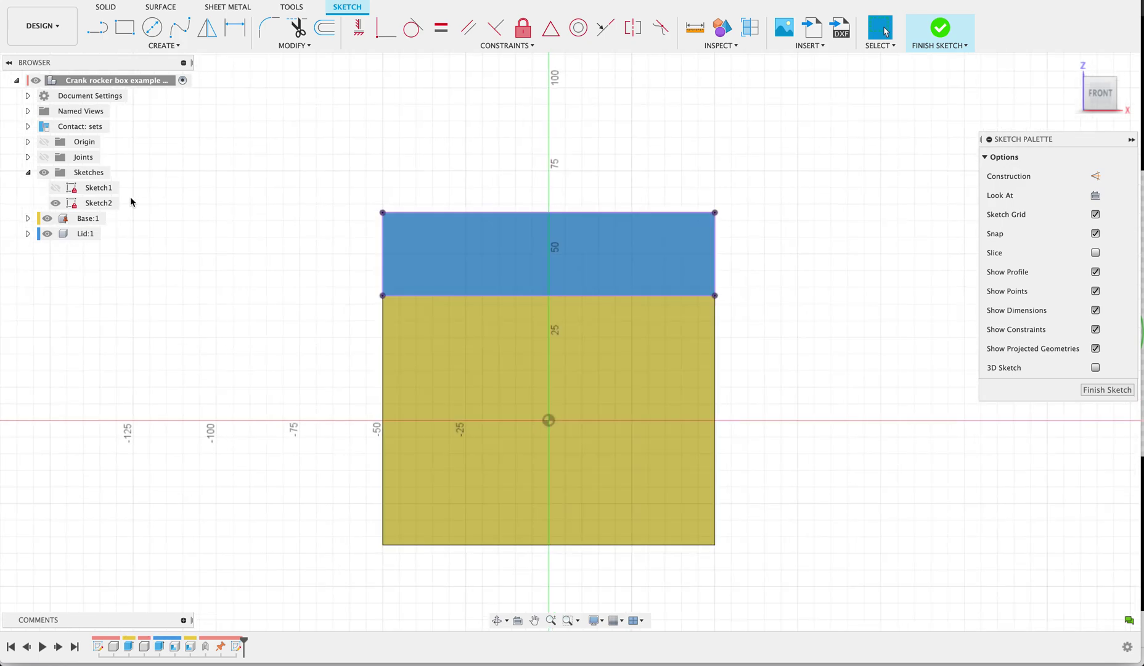
{"action": "left_click", "coordinate": [47, 218]}
{"action": "left_click", "coordinate": [47, 233]}
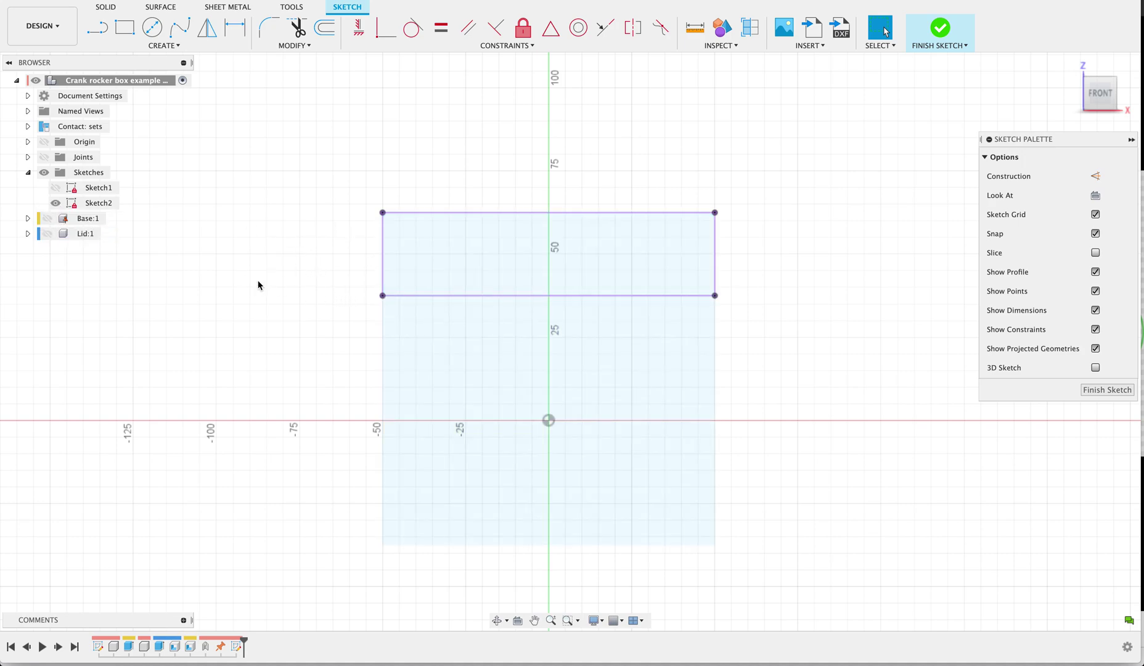
{"action": "left_click", "coordinate": [47, 218]}
Step: Project the Base front face again and hide the Base body
{"action": "key", "text": "p"}
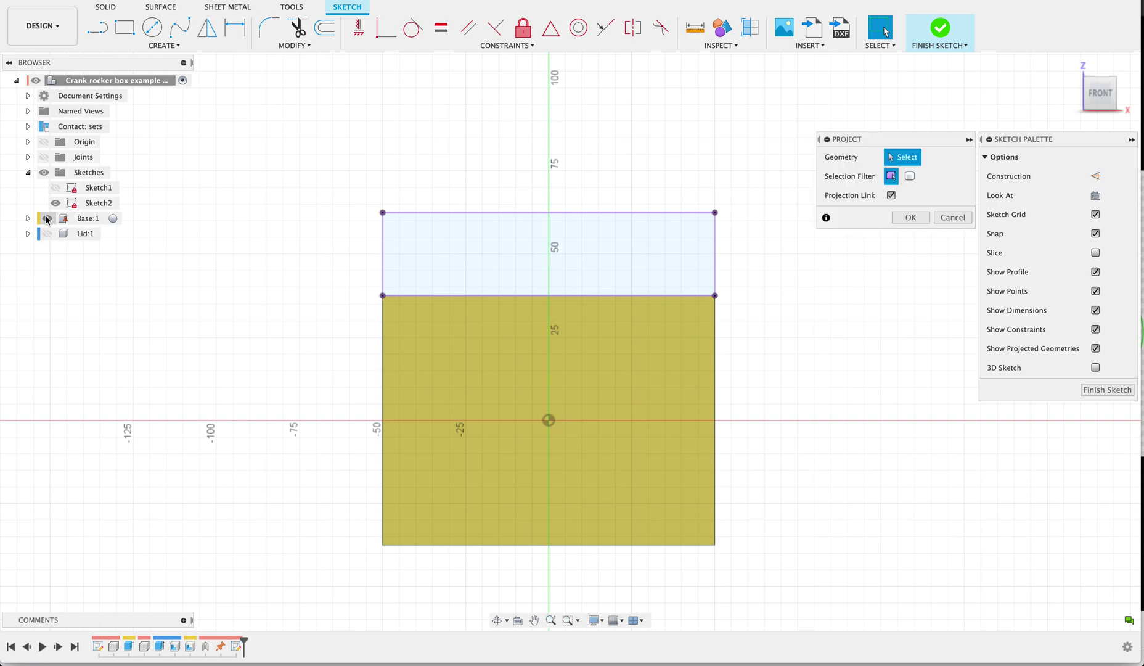
{"action": "left_click", "coordinate": [490, 379]}
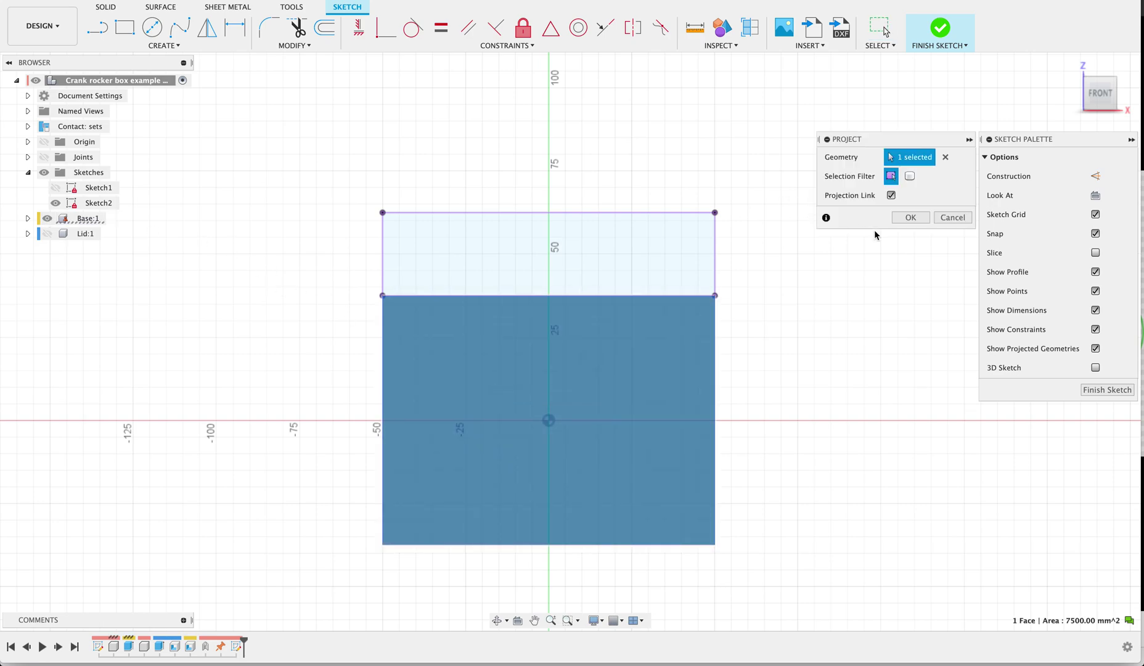
{"action": "left_click", "coordinate": [904, 221]}
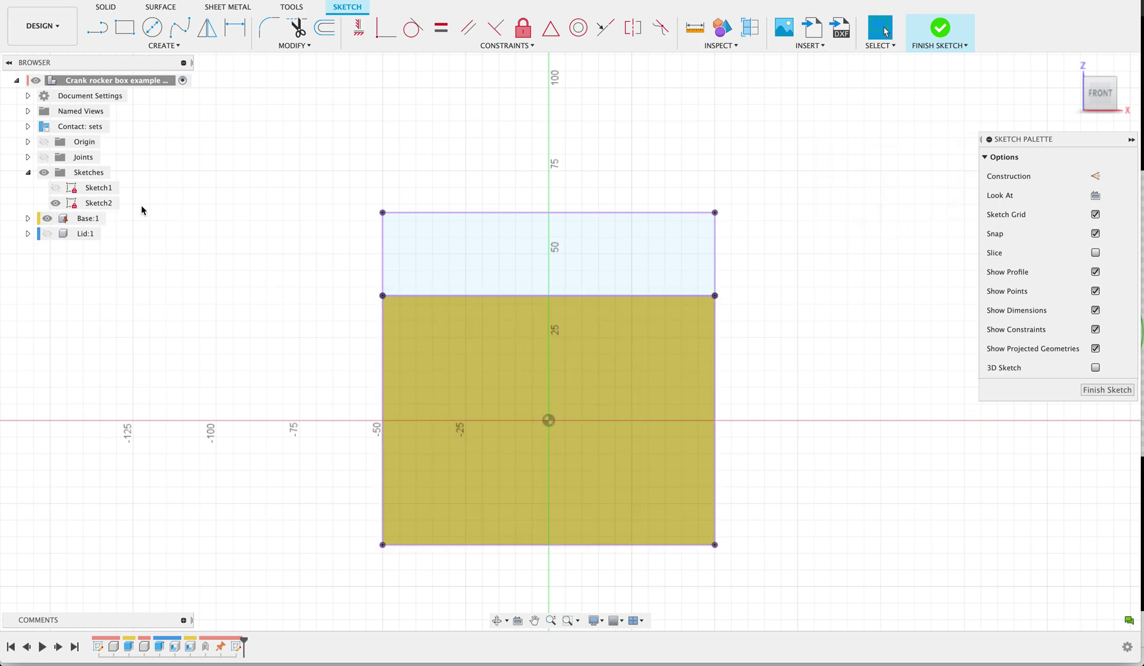
{"action": "left_click", "coordinate": [47, 218]}
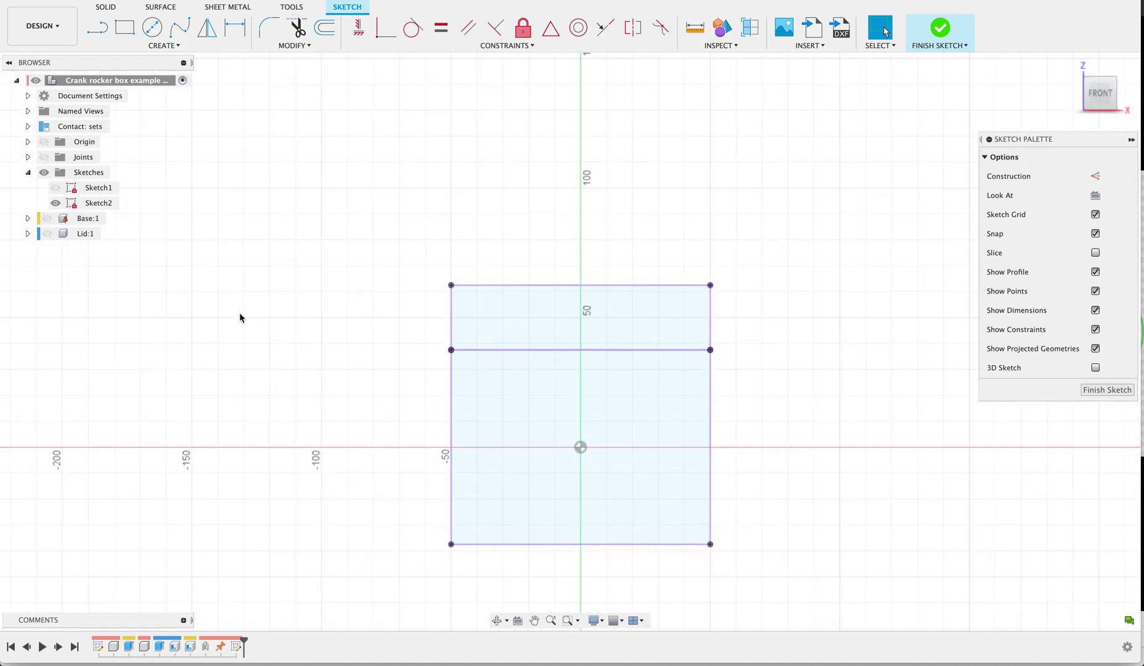
Step: Draw a tall rectangle from the lid's bottom-left corner up beside the box
{"action": "key", "text": "l"}
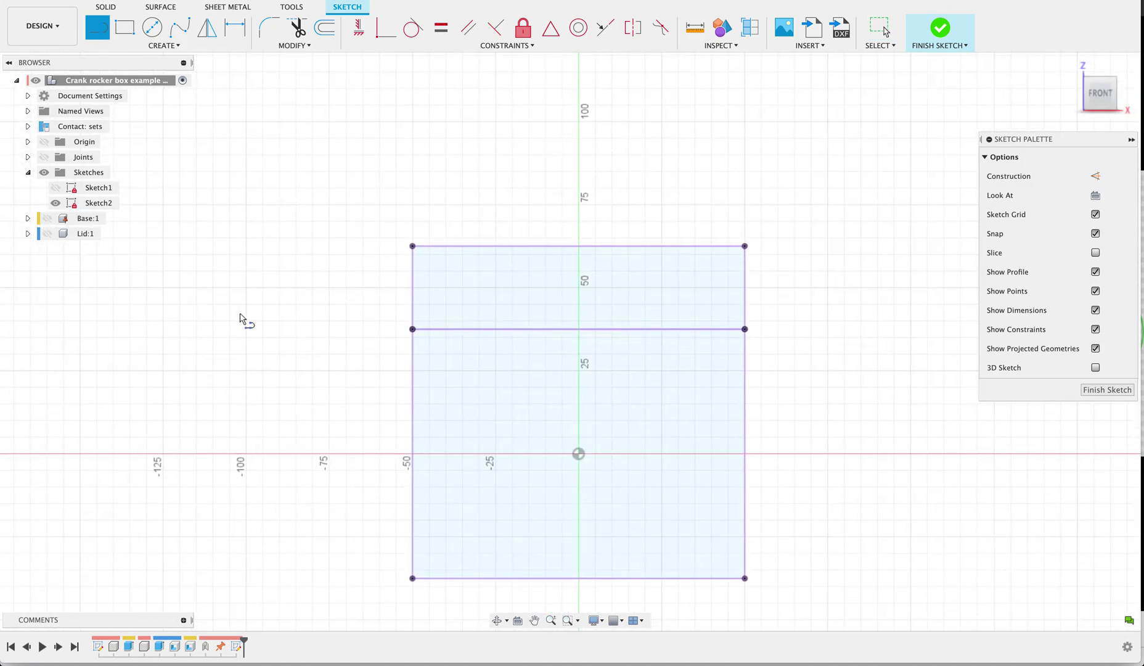
{"action": "key", "text": "Escape"}
{"action": "key", "text": "s"}
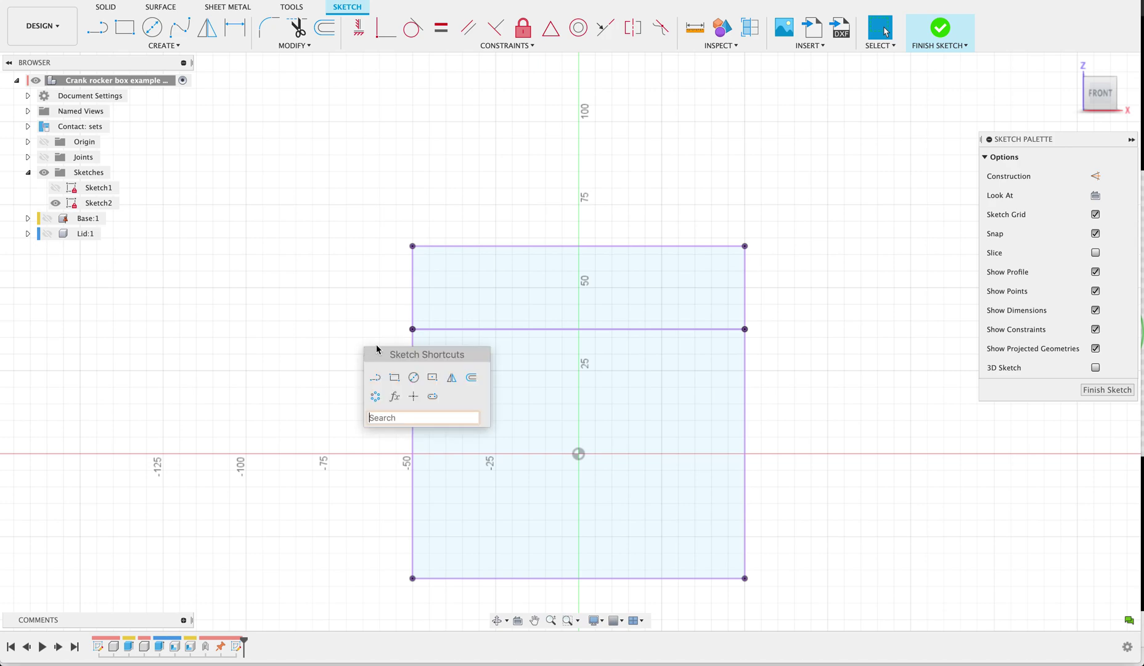
{"action": "left_click", "coordinate": [395, 373]}
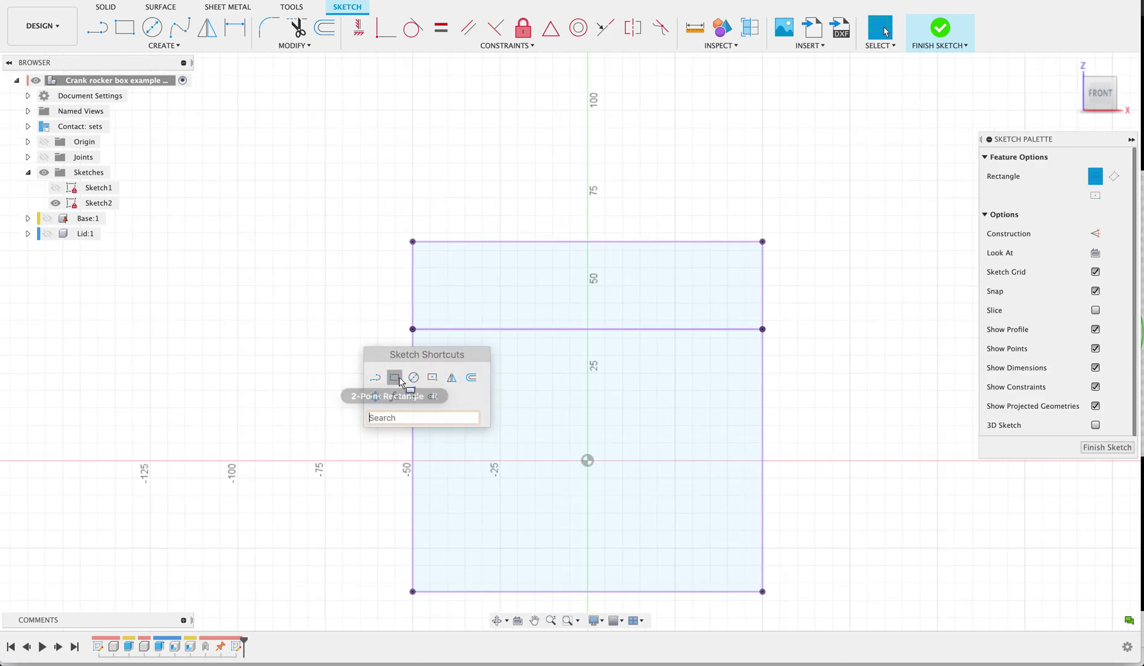
{"action": "left_click", "coordinate": [412, 329]}
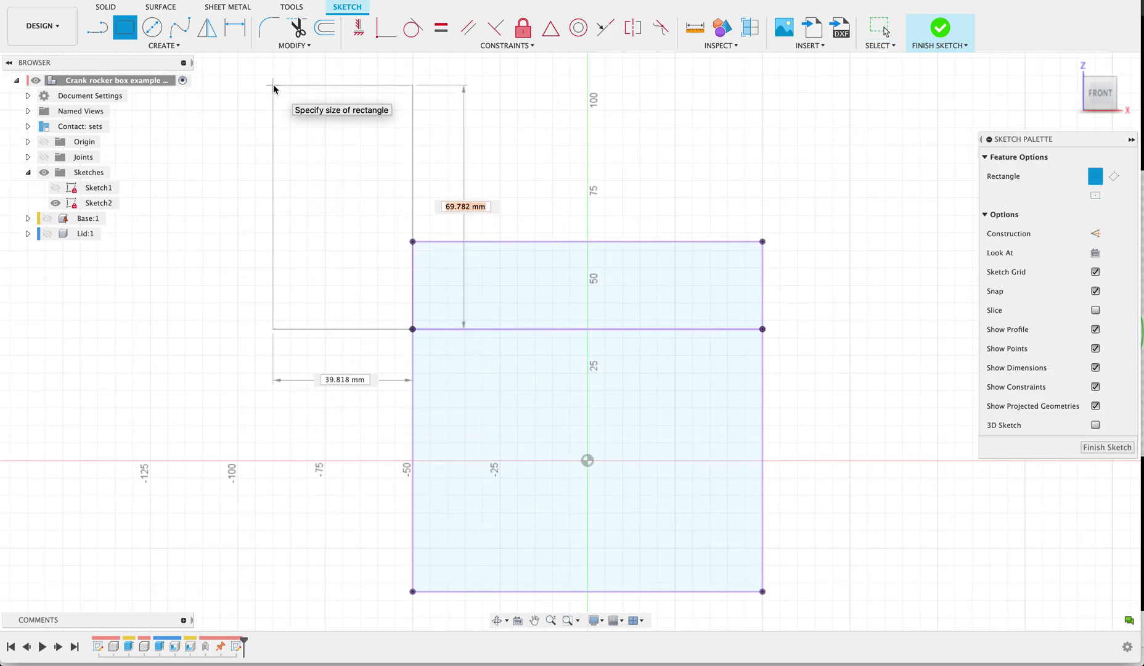
{"action": "scroll", "coordinate": [273, 89], "scroll_direction": "down", "scroll_amount": 2}
{"action": "left_click", "coordinate": [363, 159]}
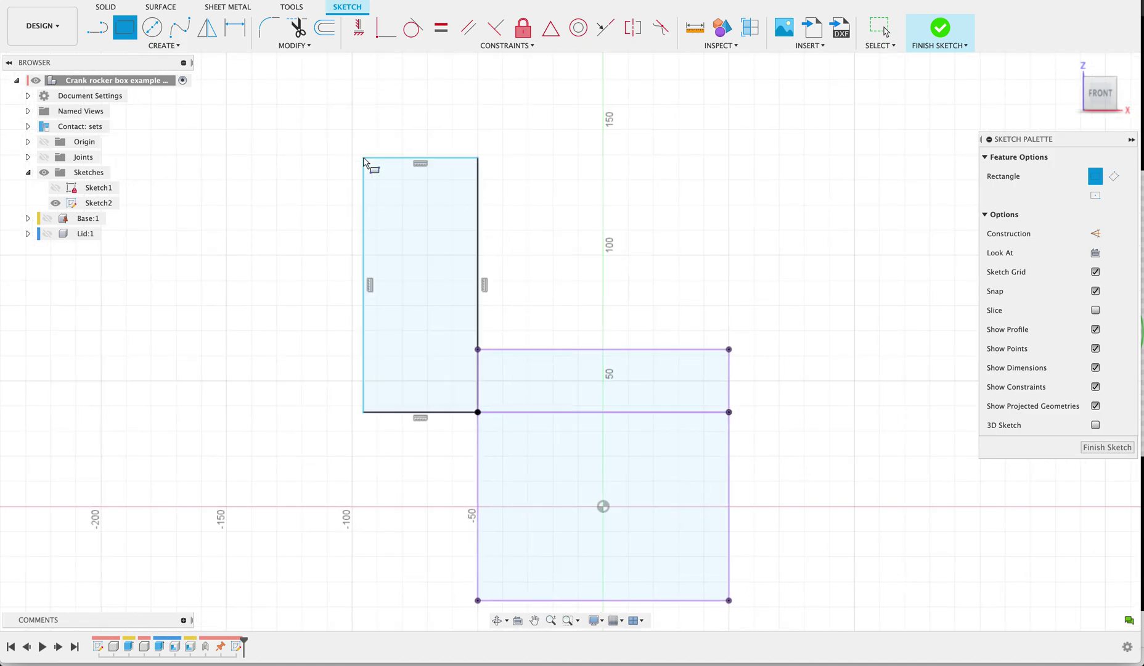
{"action": "key", "text": "Escape"}
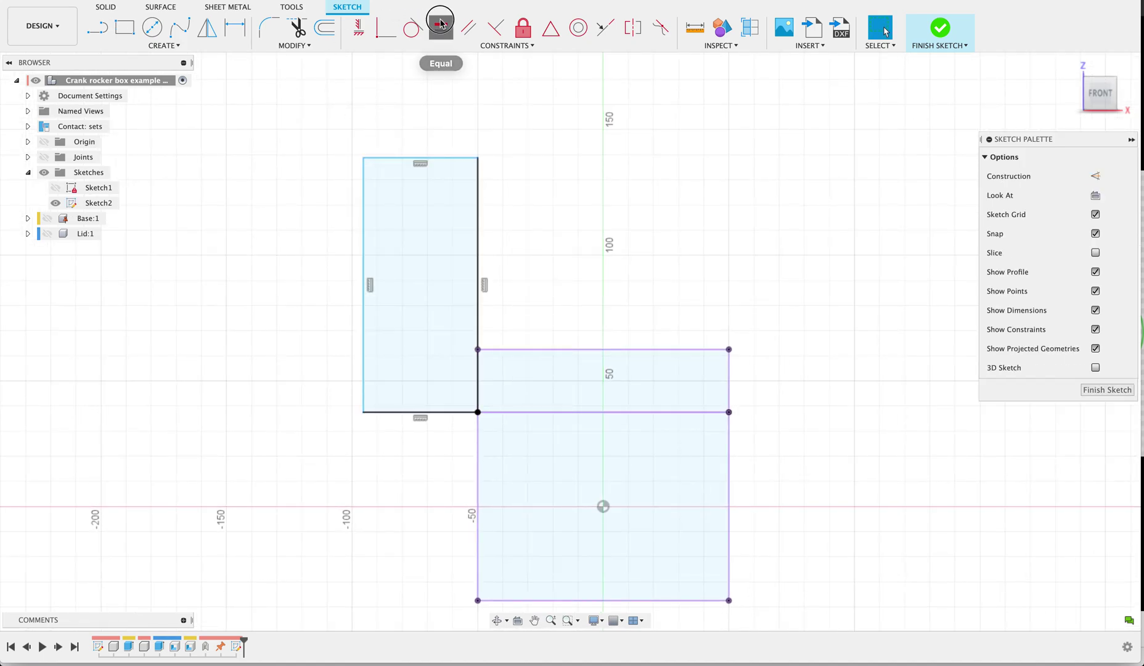
Step: Make the rectangle's bottom edge equal to the lid's side and its left edge equal to the box's width
{"action": "left_click", "coordinate": [440, 28]}
{"action": "left_click", "coordinate": [447, 413]}
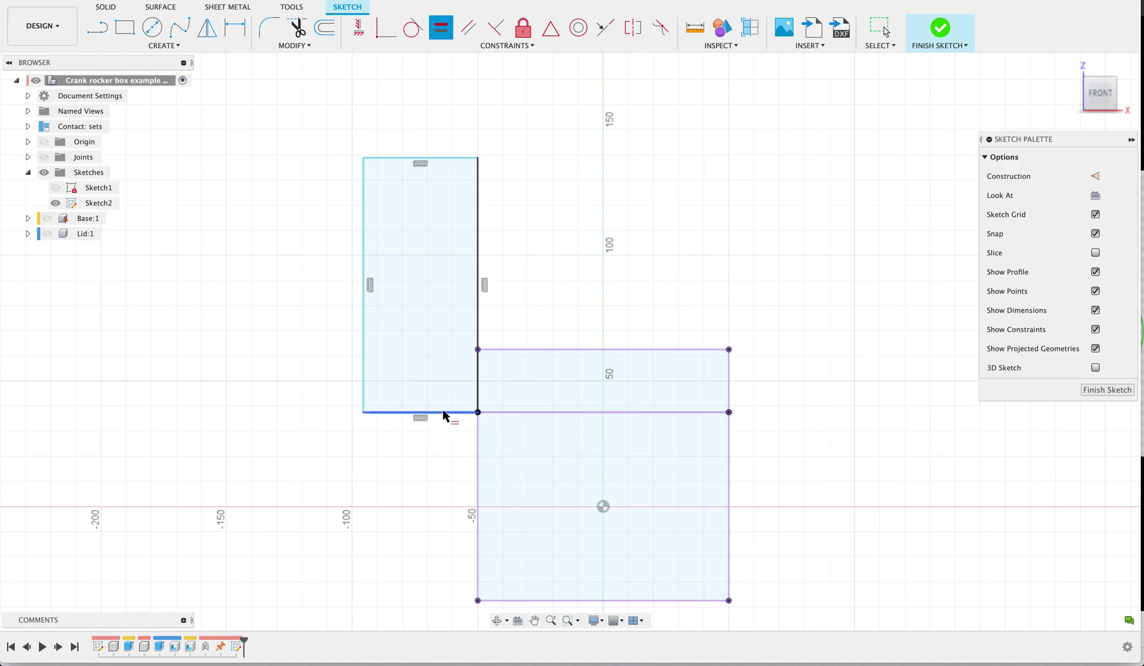
{"action": "left_click", "coordinate": [728, 375]}
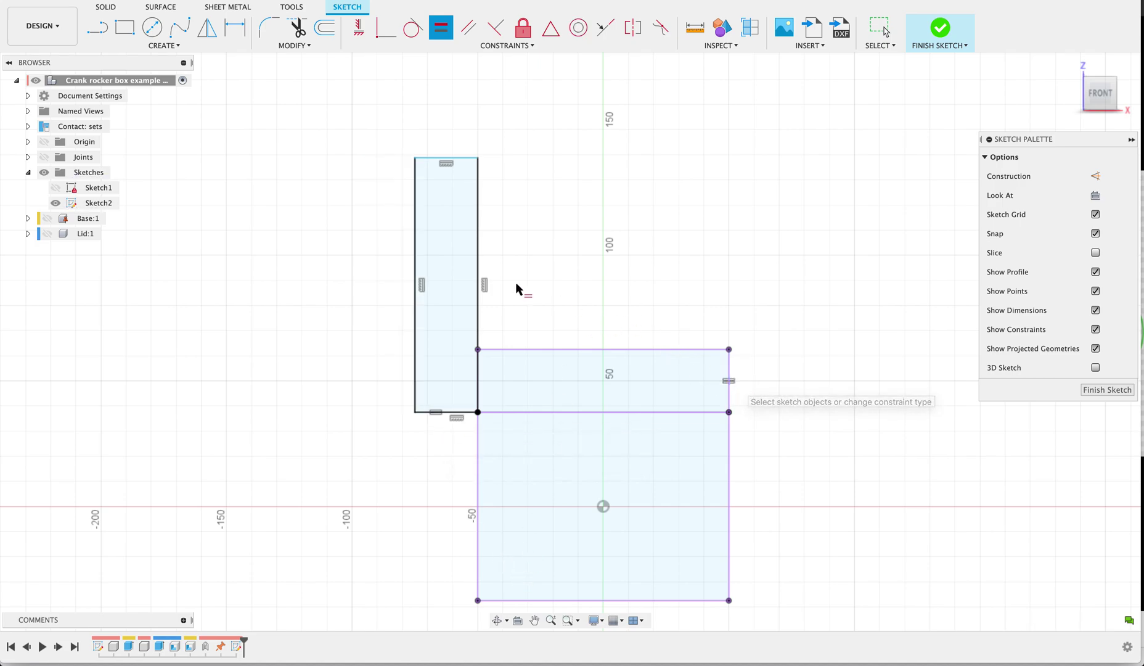
{"action": "left_click", "coordinate": [416, 235]}
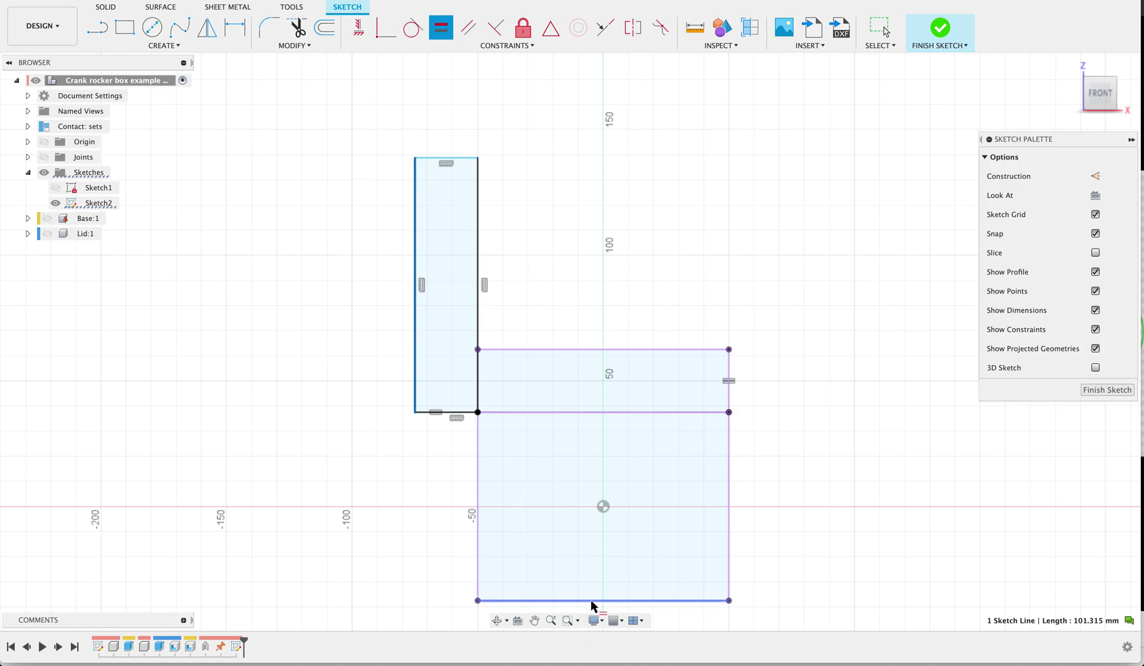
{"action": "left_click", "coordinate": [591, 601]}
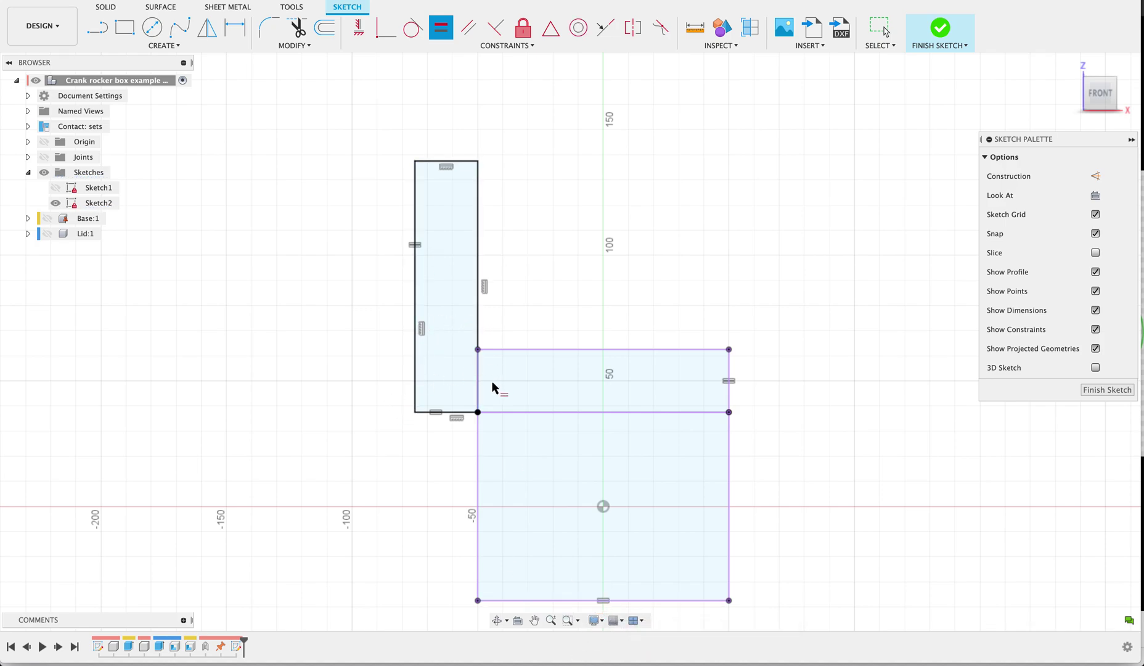
{"action": "left_click", "coordinate": [482, 413]}
Step: Draw a four-sided shape tilted up to the right above the lid
{"action": "key", "text": "l"}
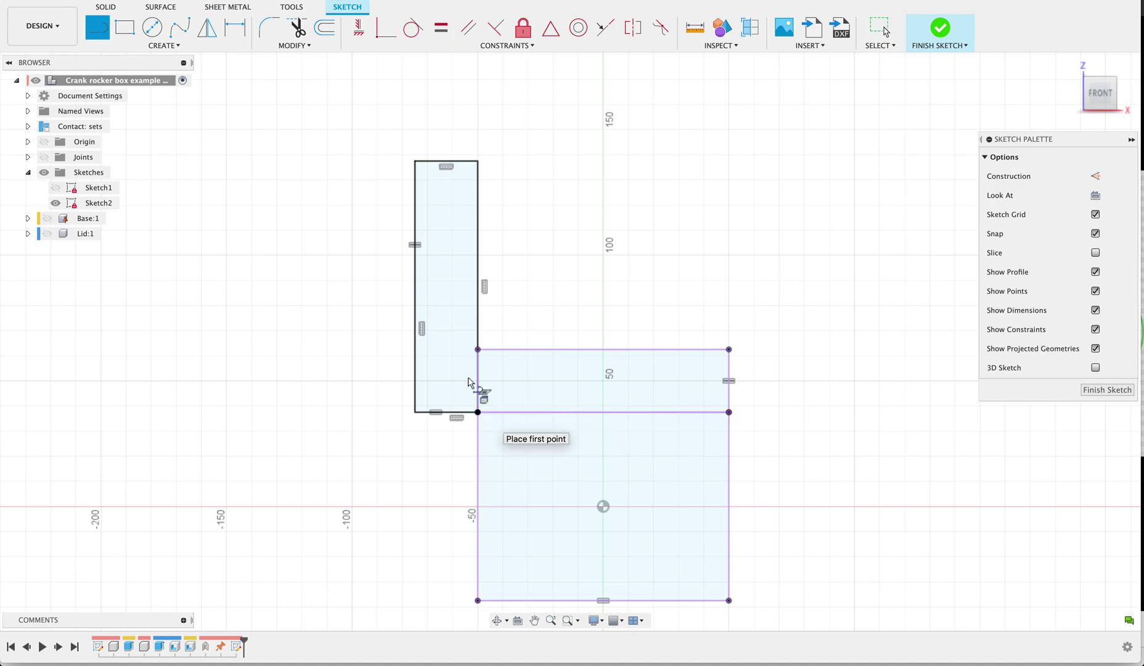
{"action": "middle_click_drag", "start_coordinate": [470, 387], "coordinate": [506, 366]}
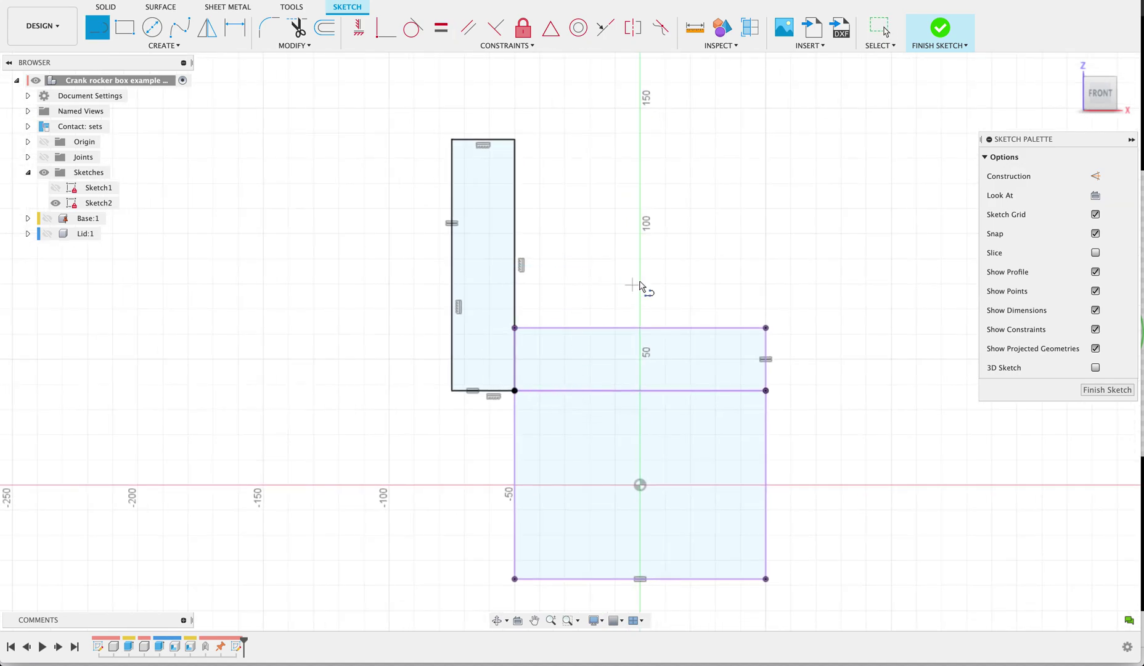
{"action": "scroll", "coordinate": [640, 287], "scroll_direction": "up", "scroll_amount": 5}
{"action": "left_click", "coordinate": [659, 348]}
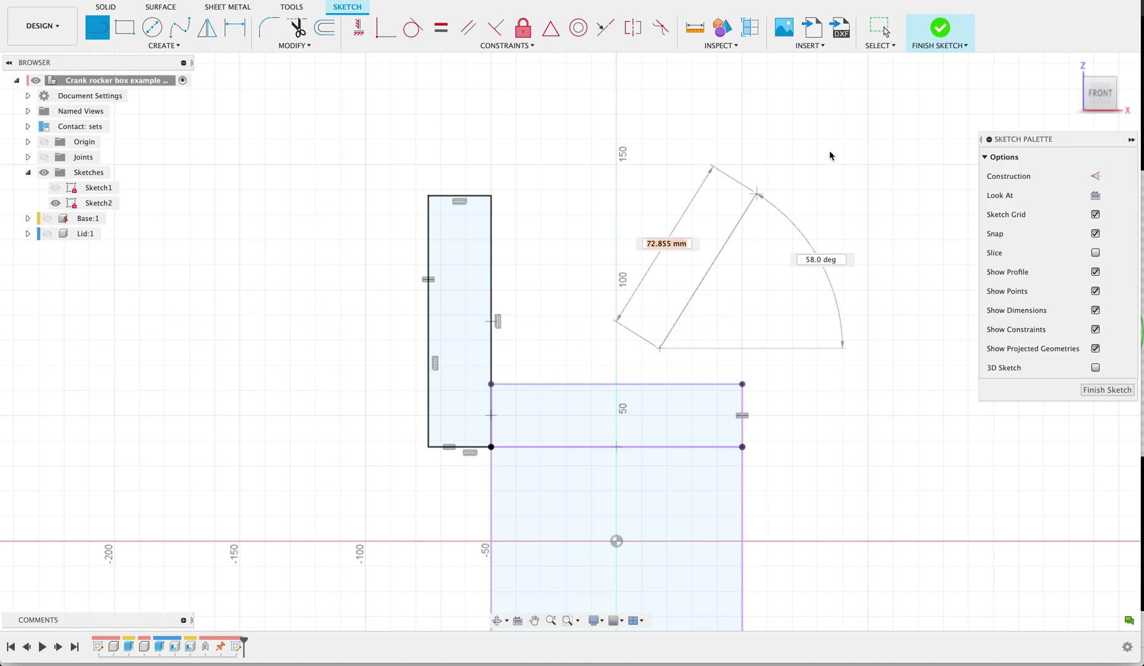
{"action": "left_click", "coordinate": [848, 151]}
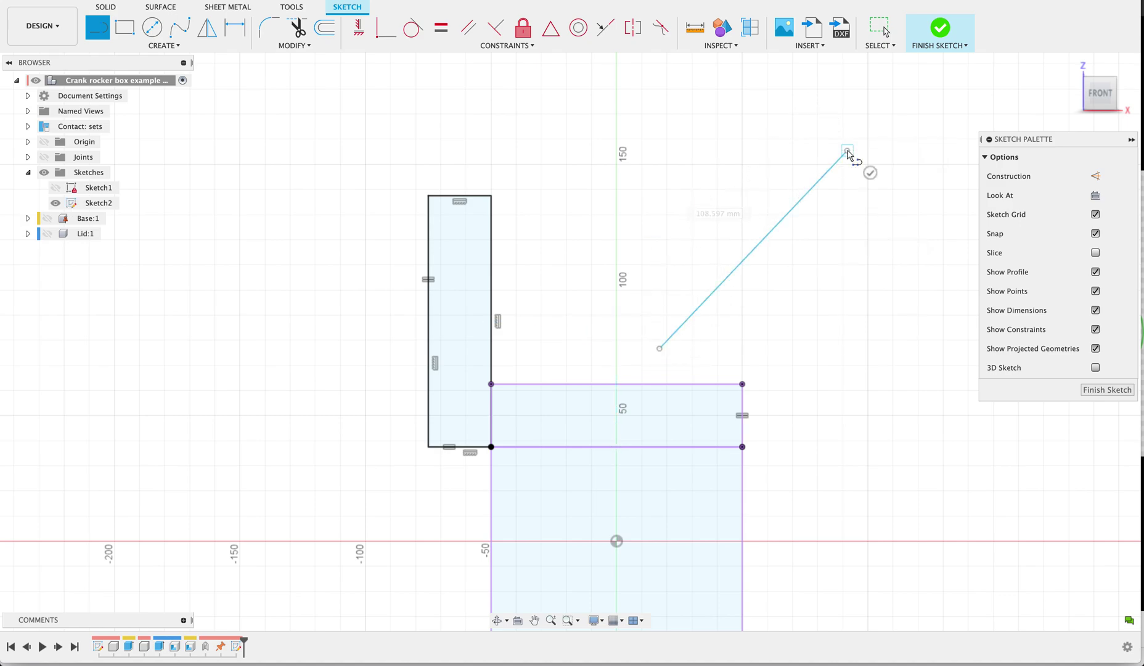
{"action": "left_click", "coordinate": [781, 103]}
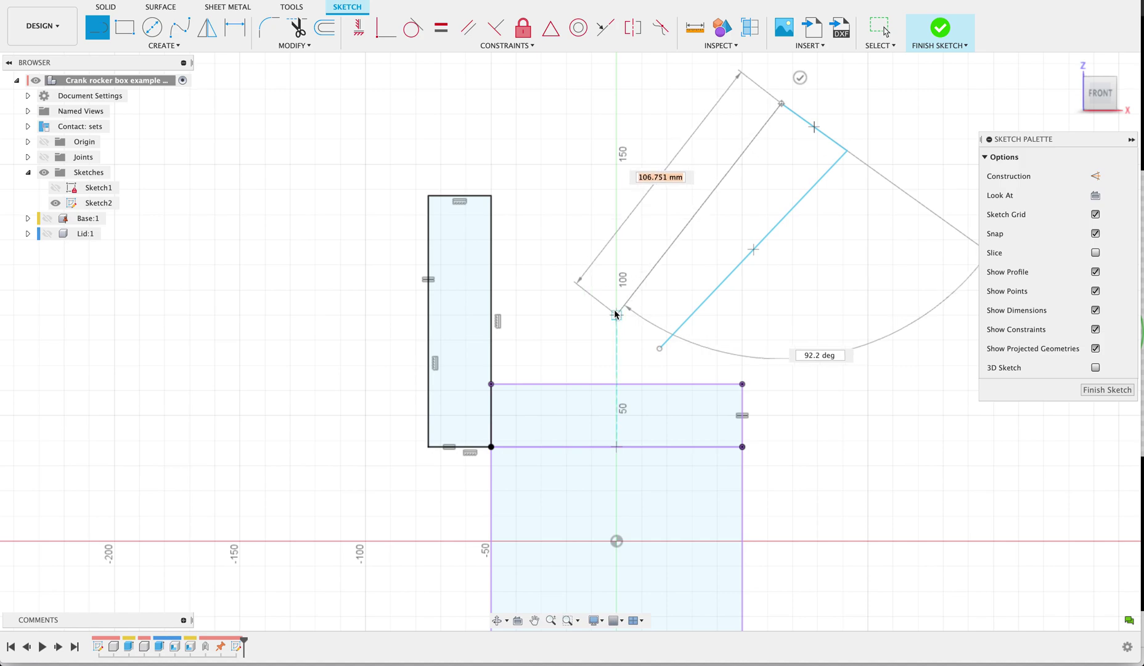
{"action": "left_click", "coordinate": [617, 314]}
{"action": "left_click", "coordinate": [659, 349]}
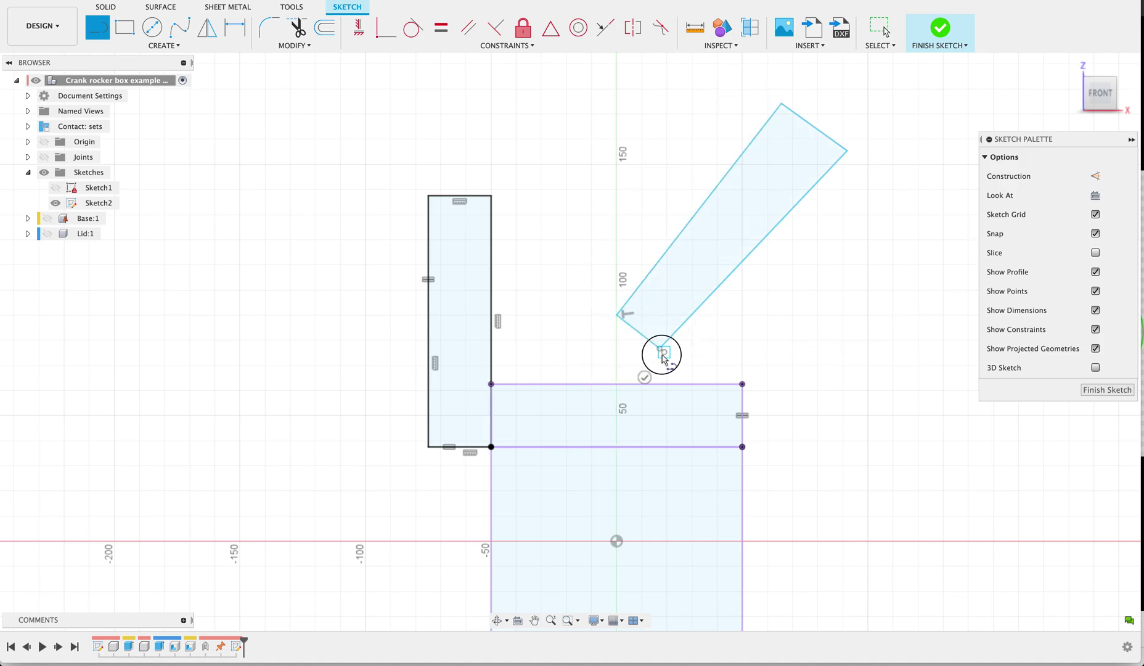
{"action": "key", "text": "Escape"}
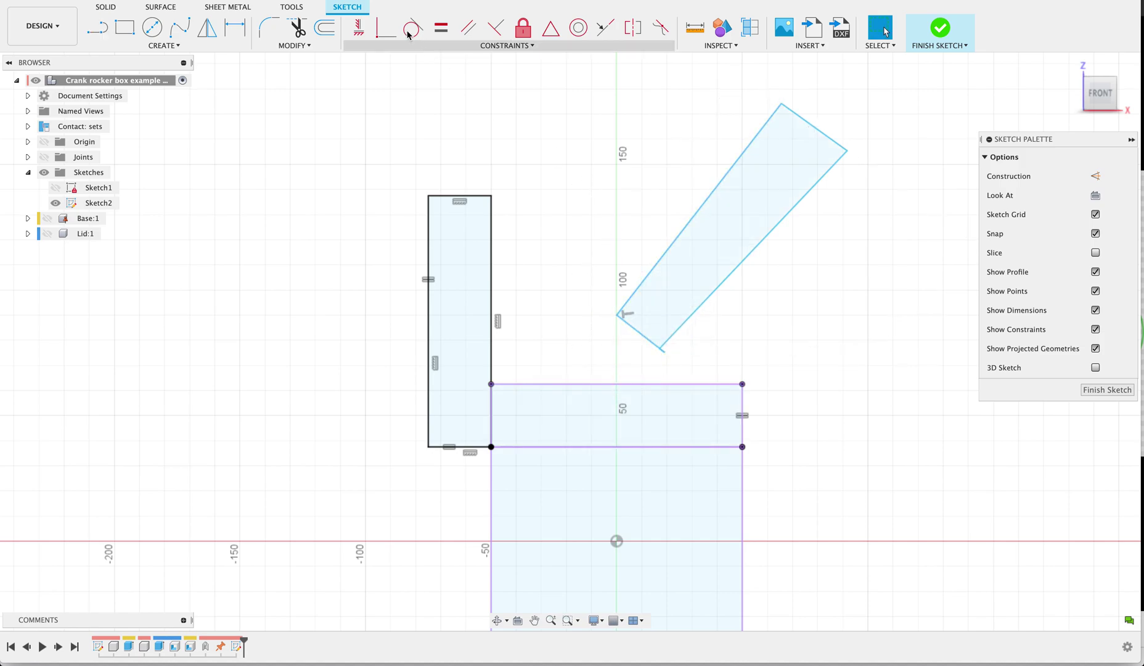
Step: Undo the faulty bottom edge and redraw it to close the tilted shape
{"action": "left_click", "coordinate": [386, 27]}
{"action": "scroll", "coordinate": [661, 311], "scroll_direction": "left", "scroll_amount": 2}
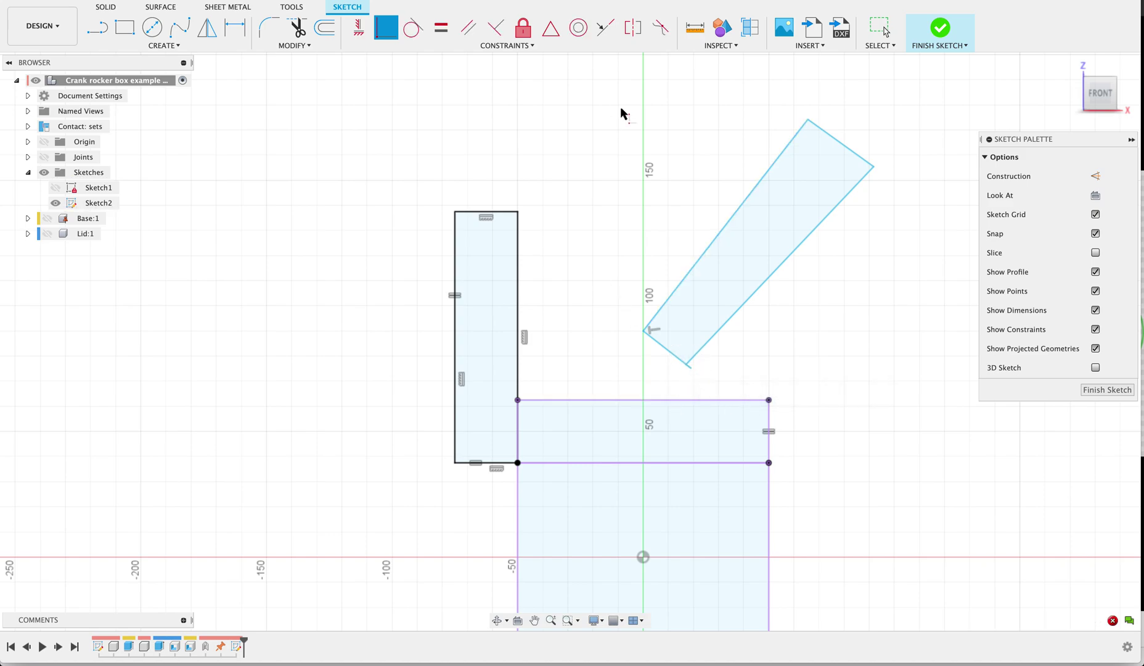
{"action": "key", "text": "Escape"}
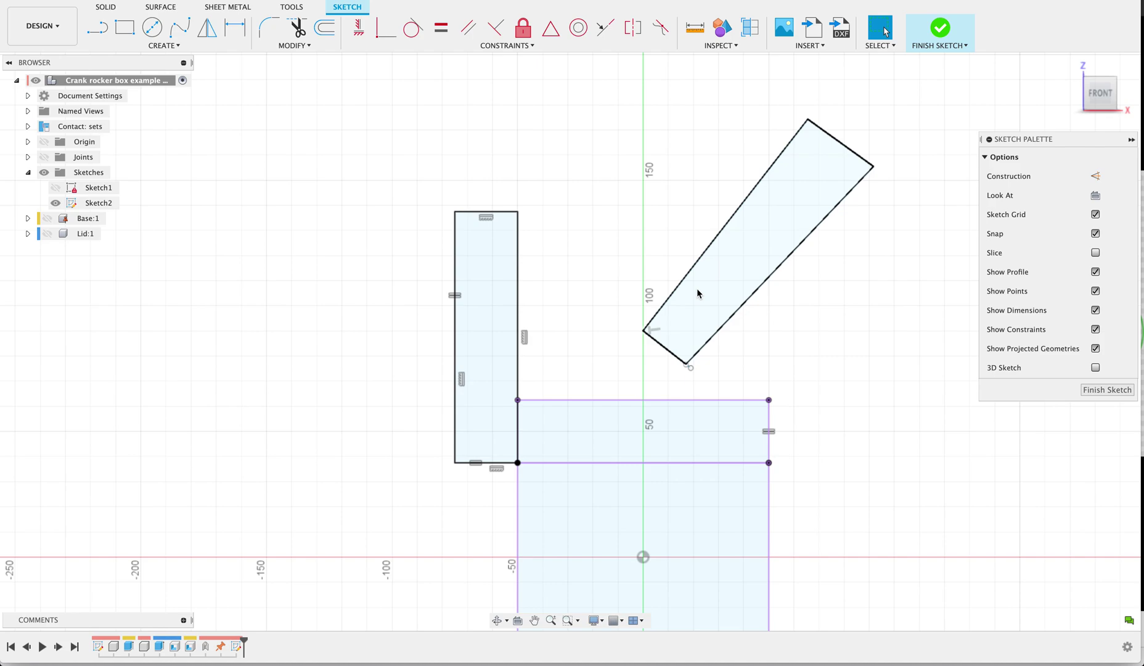
{"action": "key", "text": "ctrl+z"}
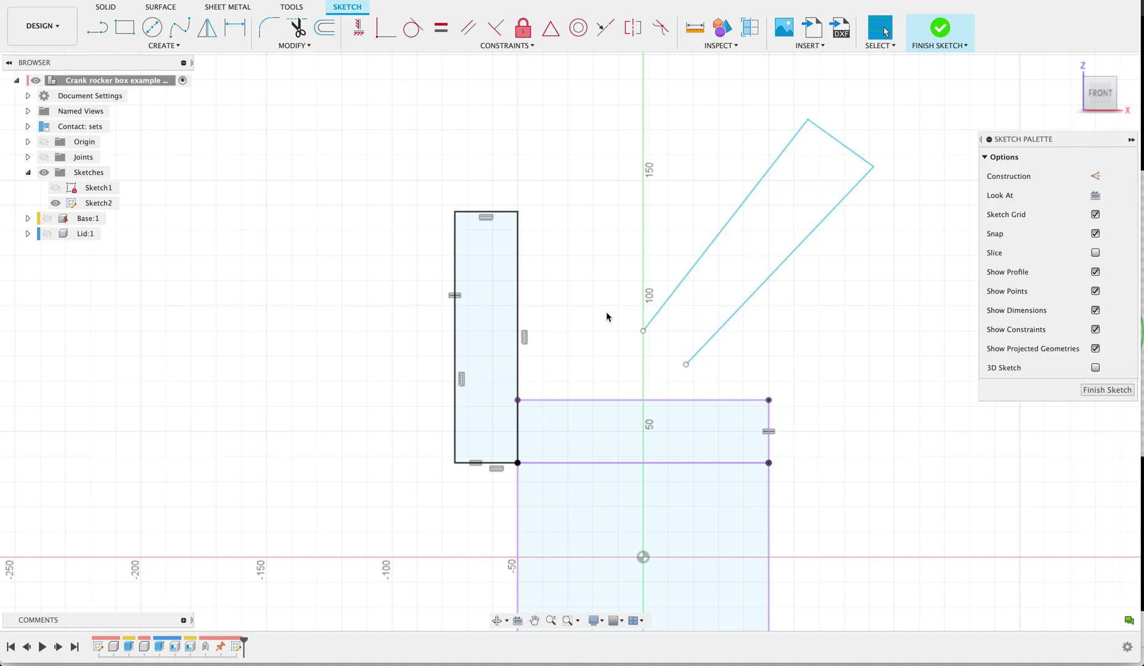
{"action": "key", "text": "l"}
{"action": "left_click", "coordinate": [643, 331]}
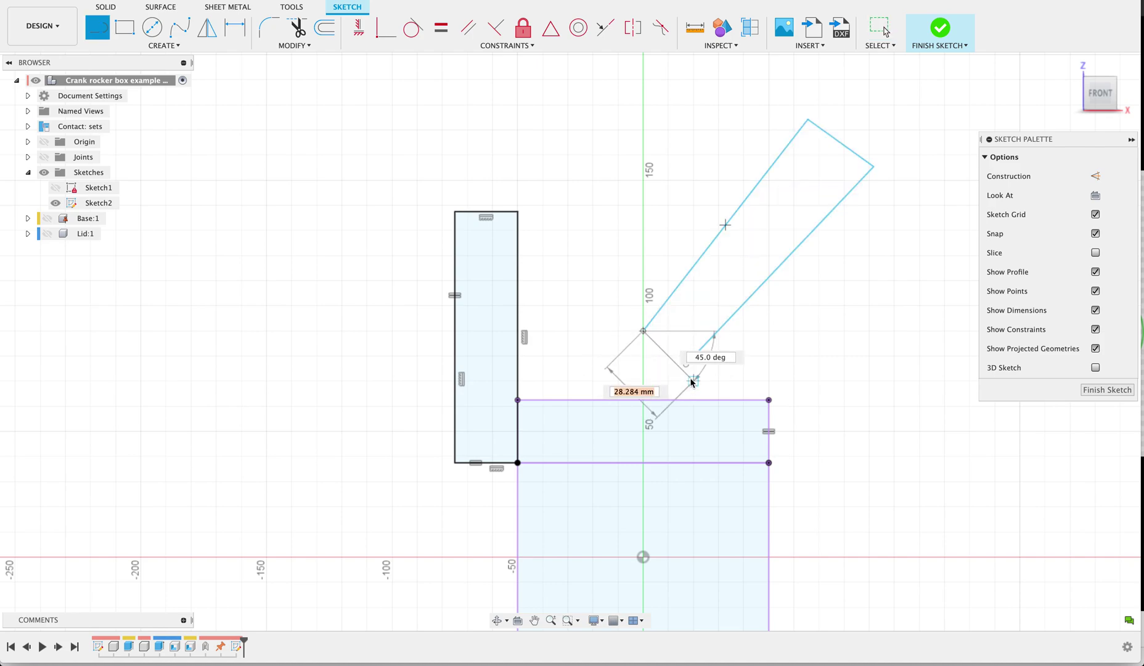
{"action": "left_click", "coordinate": [686, 364]}
Step: Make each pair of adjacent edges of the tilted shape perpendicular
{"action": "key", "text": "Escape"}
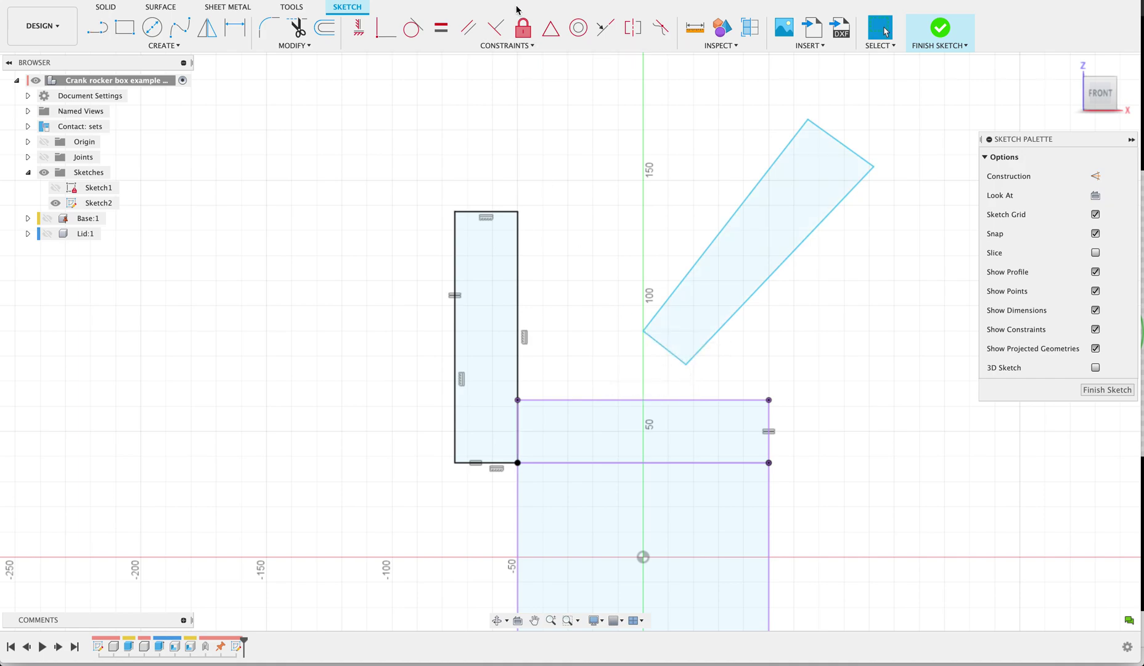
{"action": "left_click", "coordinate": [495, 27]}
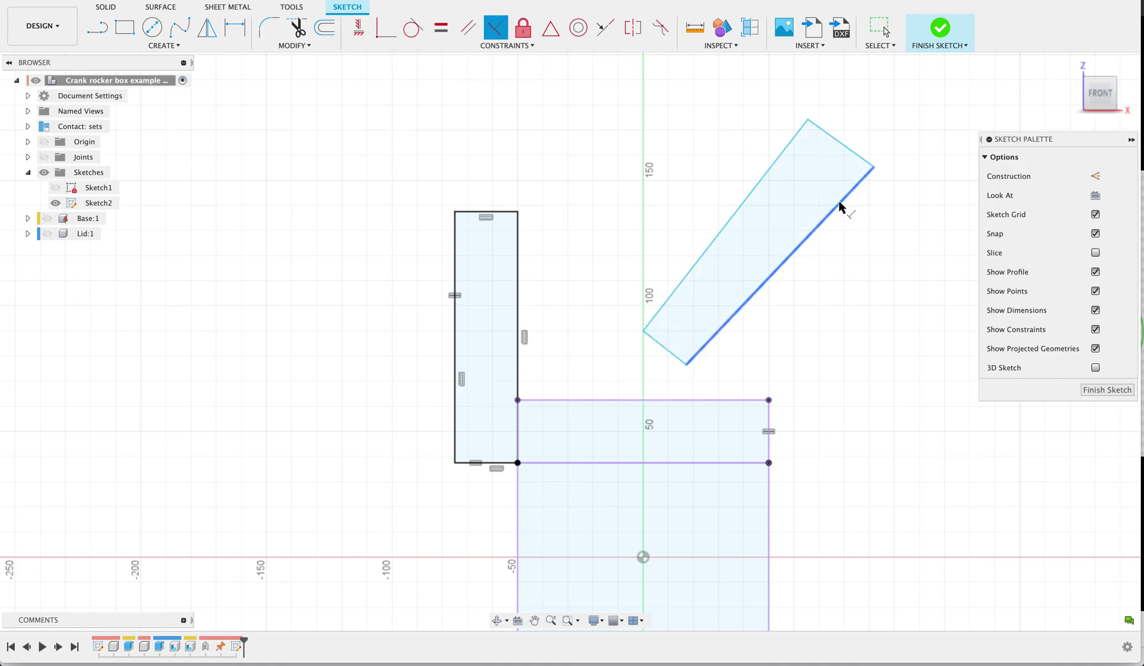
{"action": "left_click", "coordinate": [840, 207]}
{"action": "left_click", "coordinate": [846, 148]}
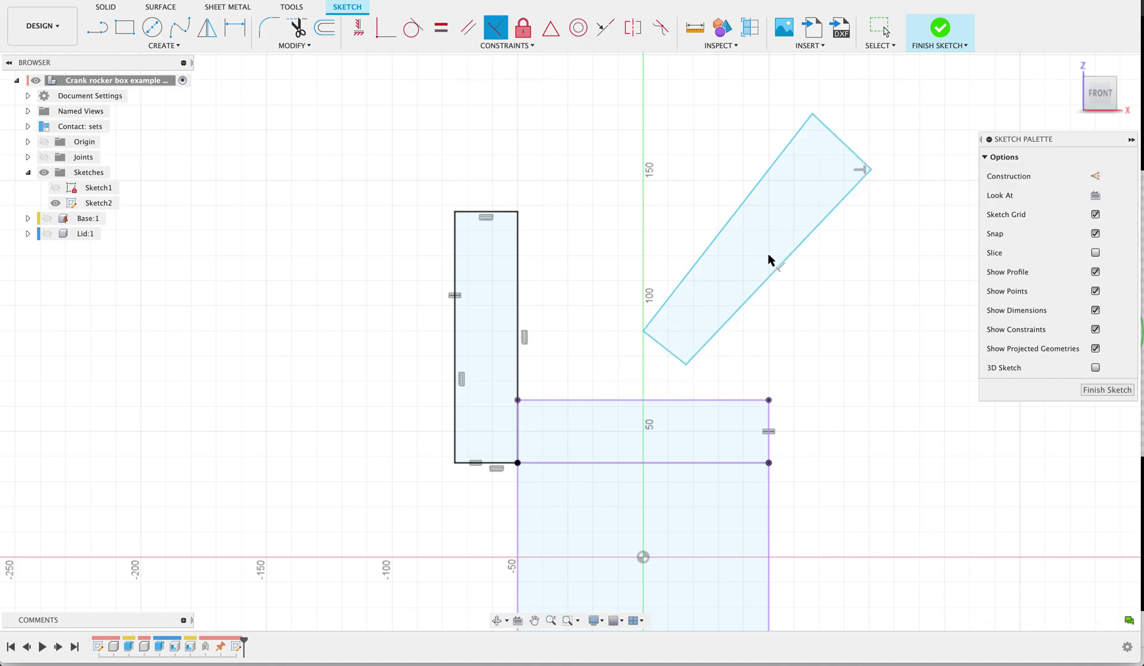
{"action": "left_click", "coordinate": [695, 356]}
{"action": "left_click", "coordinate": [673, 356]}
{"action": "left_click", "coordinate": [657, 327]}
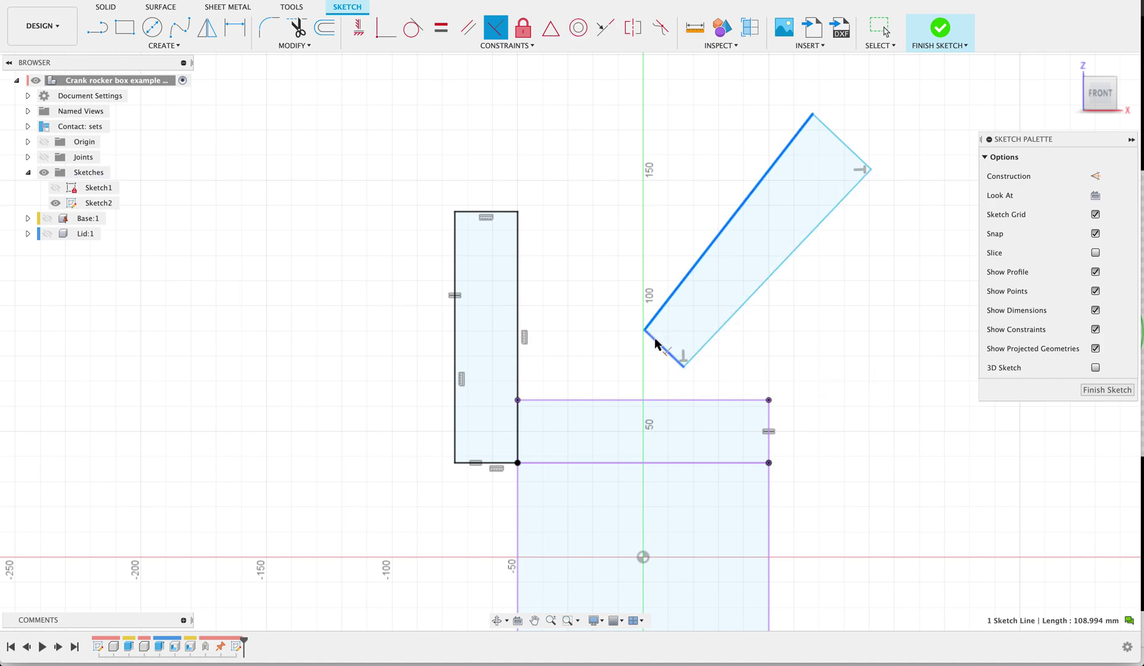
{"action": "left_click", "coordinate": [657, 344]}
{"action": "key", "text": "Escape"}
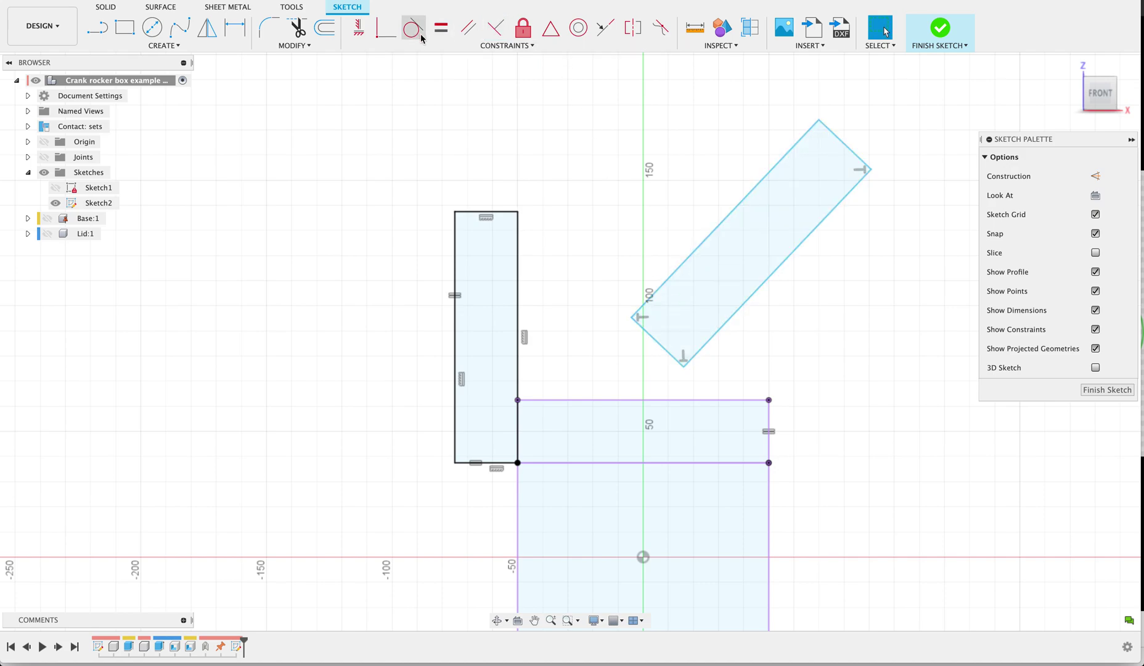
Step: Make the tilted rectangle's edges equal to the upright bar's and join its corner to the bar's bottom-right corner
{"action": "left_click", "coordinate": [441, 27]}
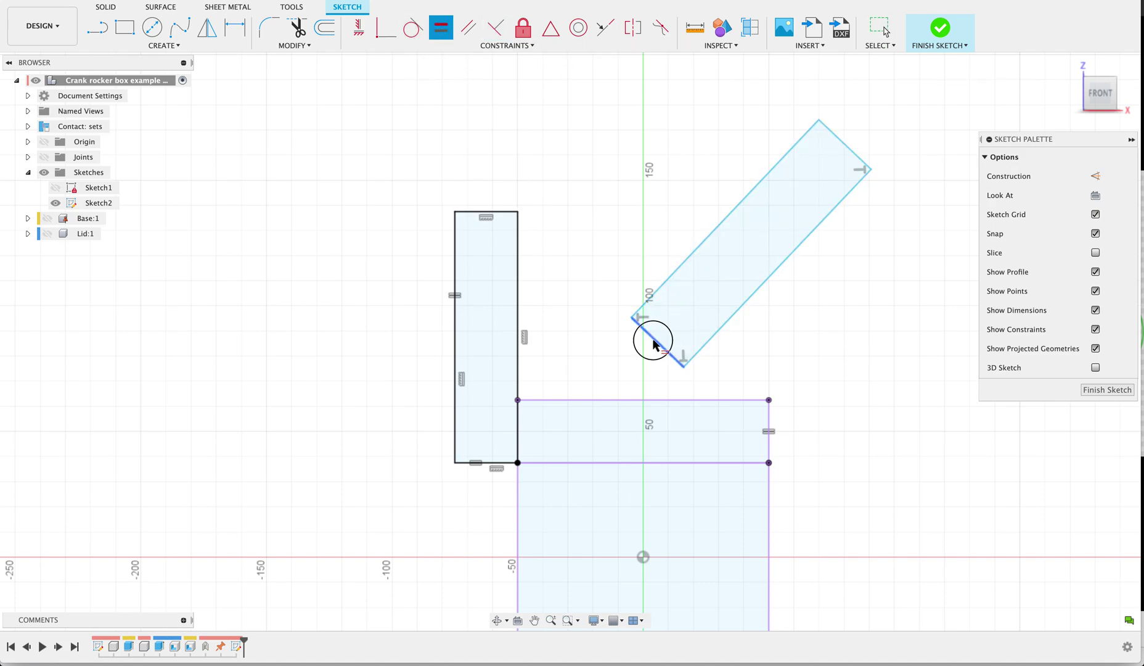
{"action": "left_click", "coordinate": [508, 462]}
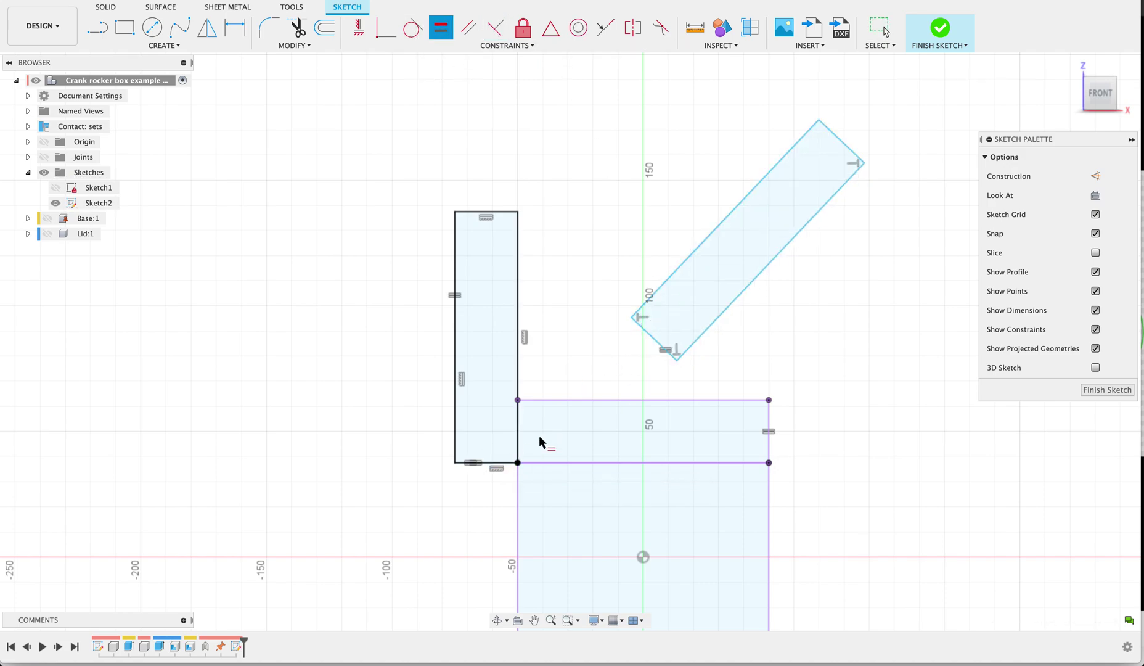
{"action": "left_click", "coordinate": [682, 264]}
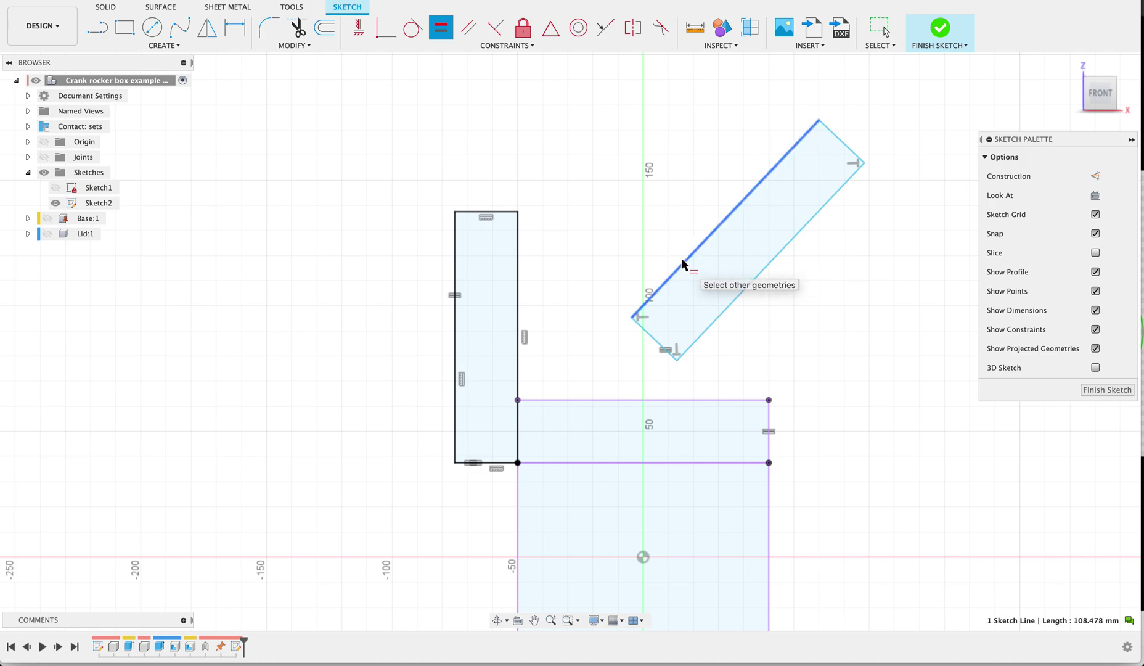
{"action": "left_click", "coordinate": [453, 332]}
{"action": "left_click", "coordinate": [386, 28]}
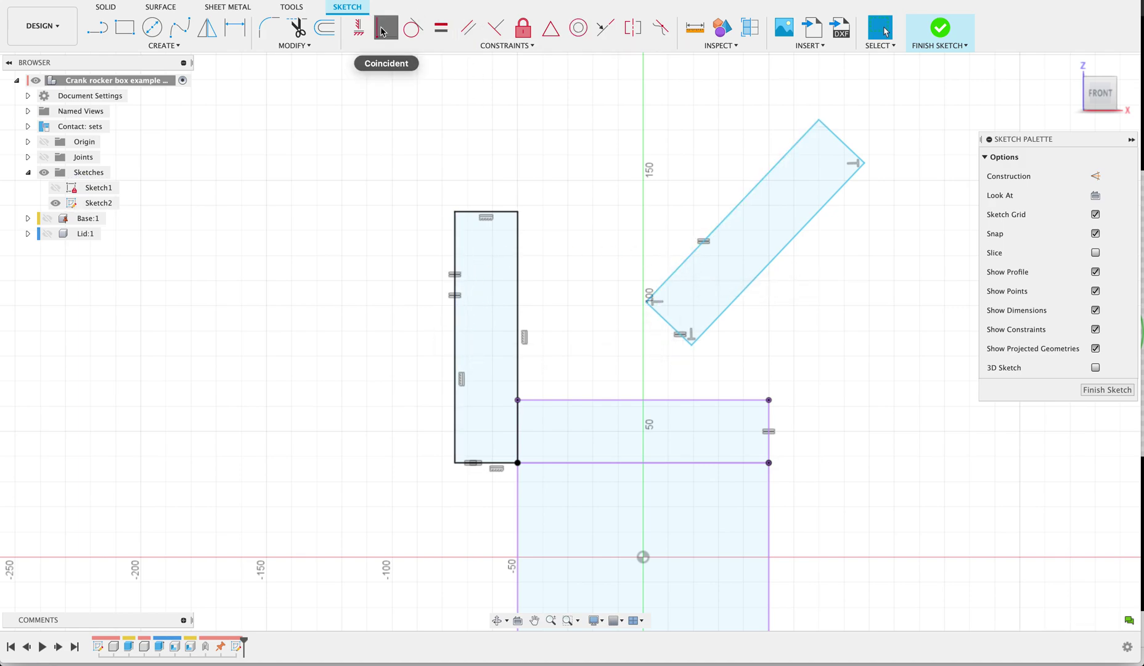
{"action": "left_click", "coordinate": [691, 347]}
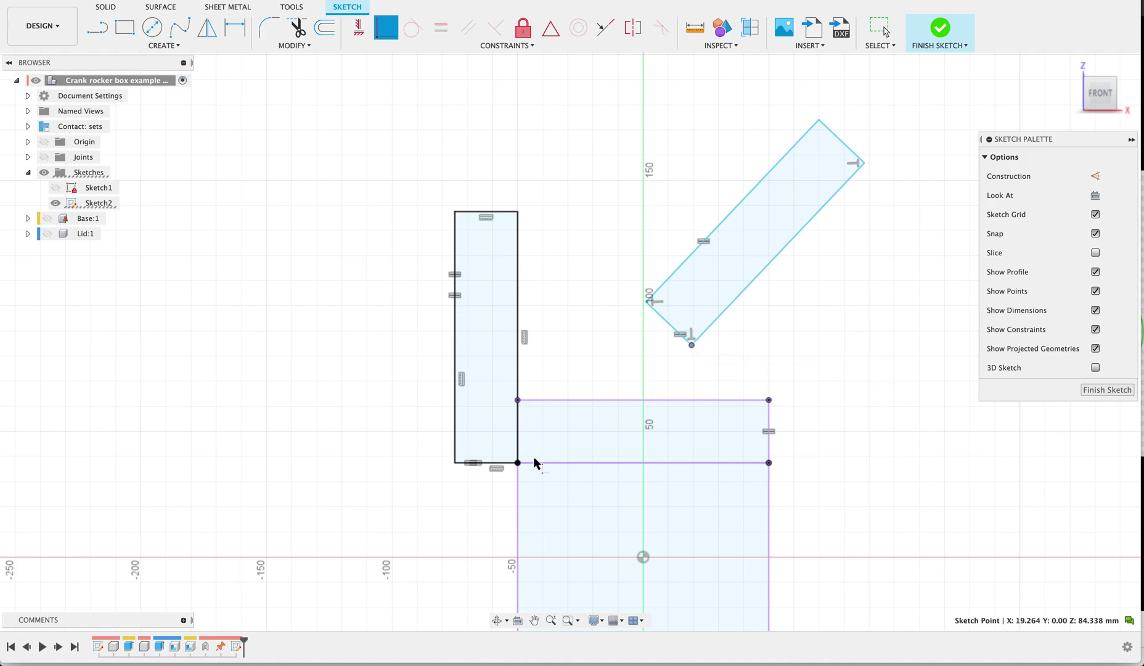
{"action": "left_click", "coordinate": [518, 463]}
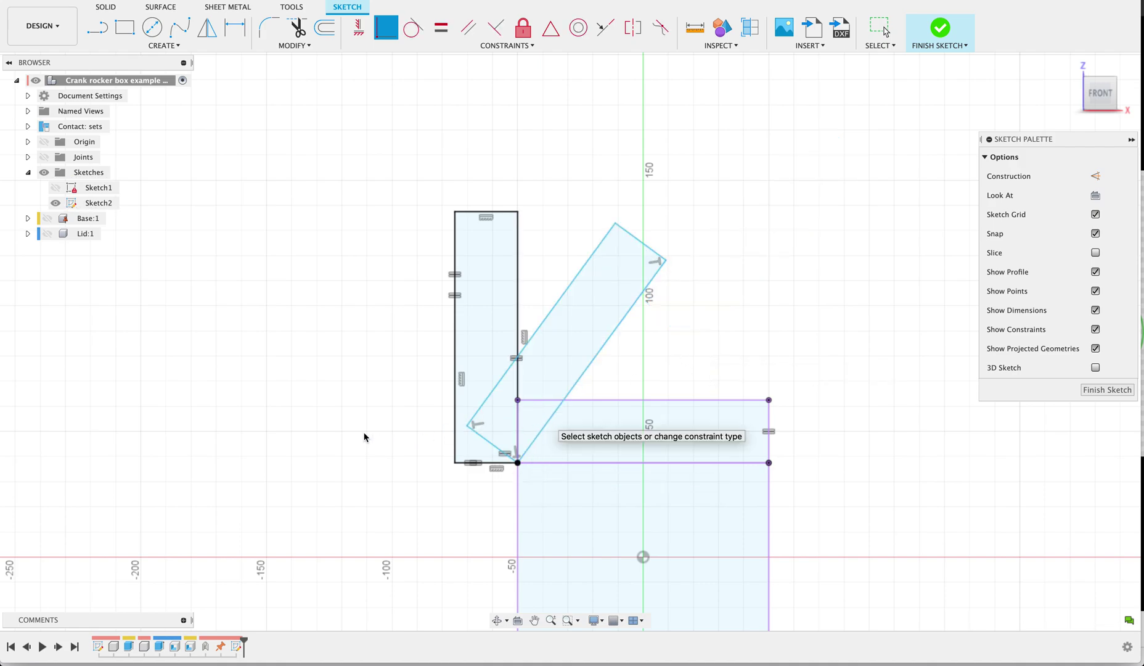
Step: Dimension the angle between the tilted rectangle's edge and the bottom line at 45°
{"action": "key", "text": "d"}
{"action": "left_click", "coordinate": [528, 449]}
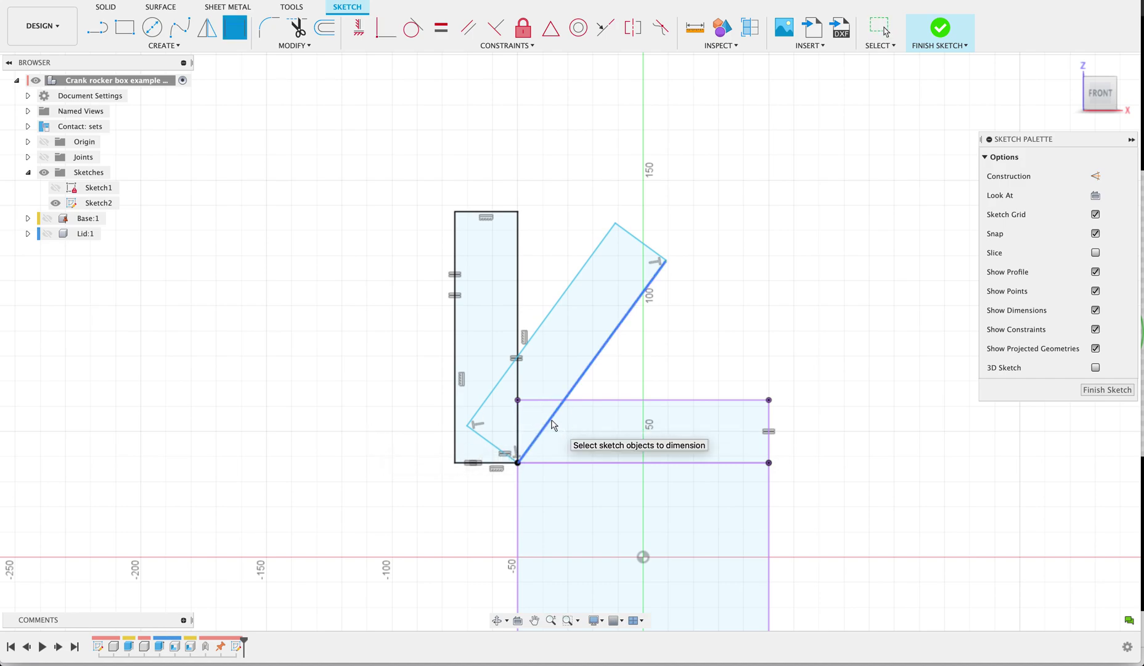
{"action": "left_click", "coordinate": [561, 462]}
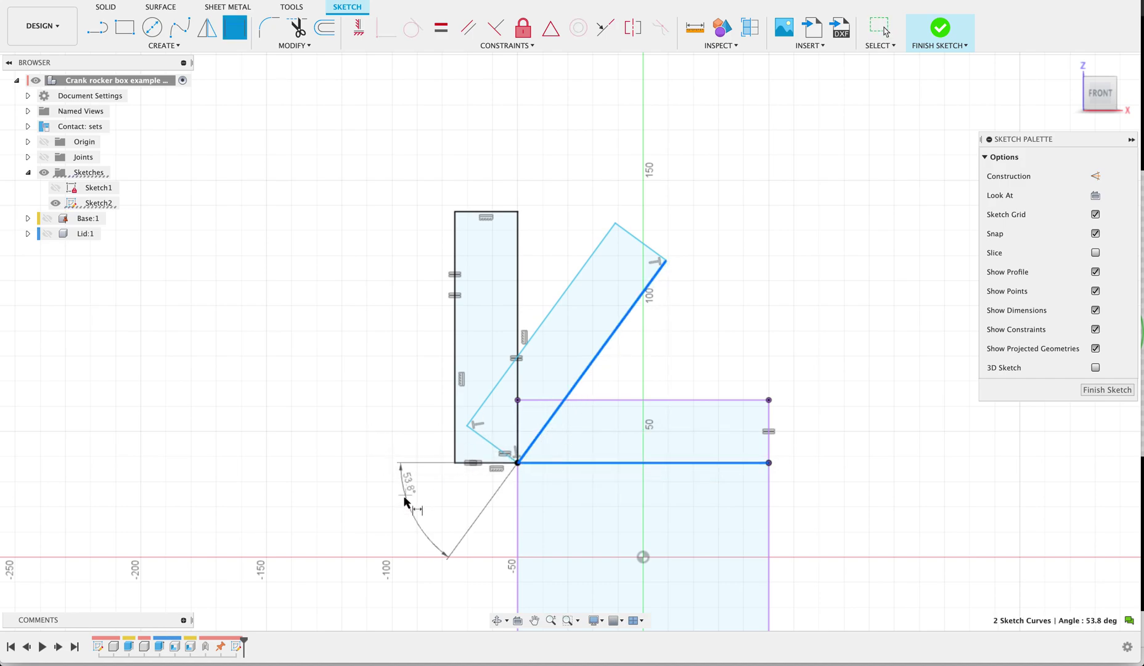
{"action": "left_click", "coordinate": [396, 545]}
{"action": "type", "text": "4"}
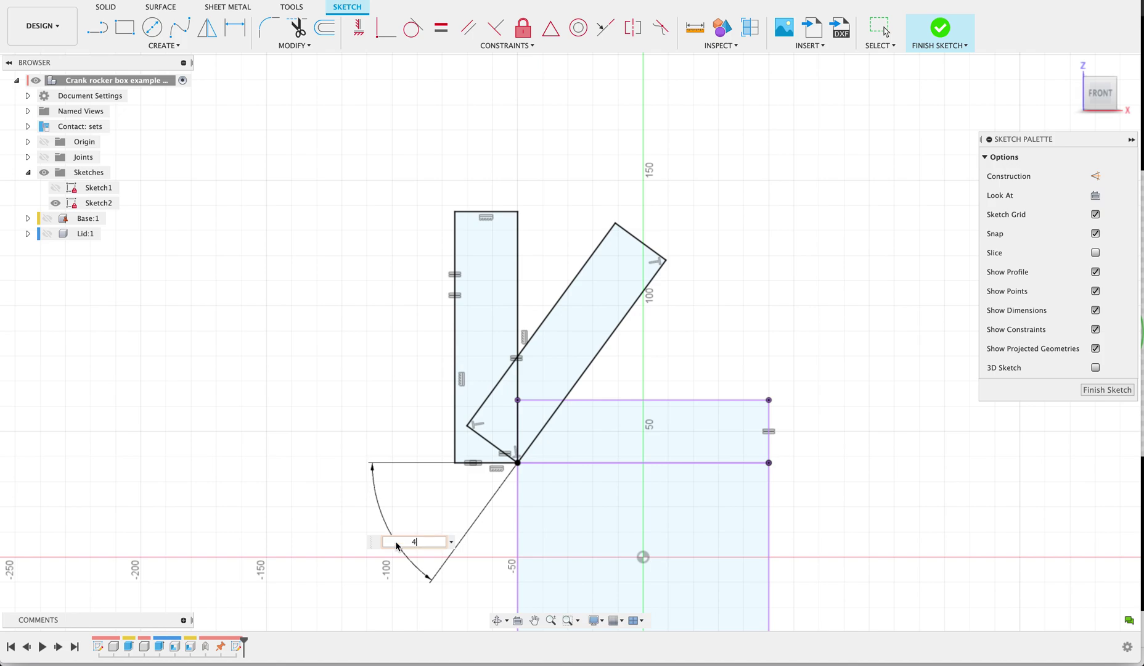
{"action": "type", "text": "5"}
{"action": "key", "text": "Return"}
{"action": "key", "text": "Escape"}
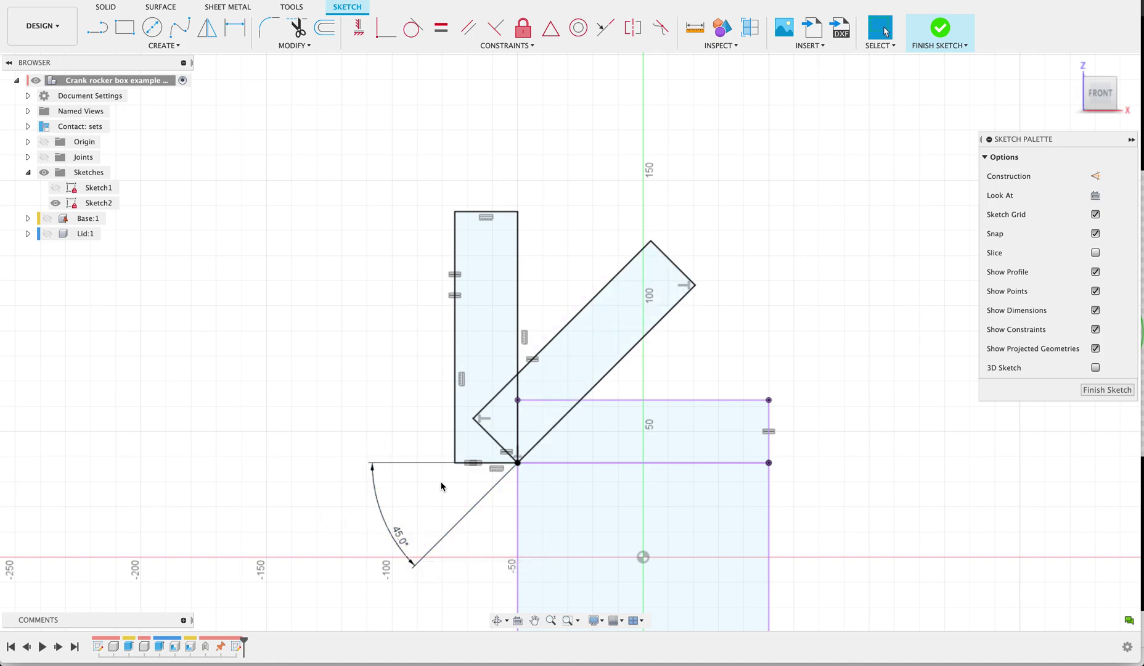
Step: Draw a short line inside the box and finish the cyan link line at its upper end
{"action": "scroll", "coordinate": [441, 487], "scroll_direction": "down", "scroll_amount": 3}
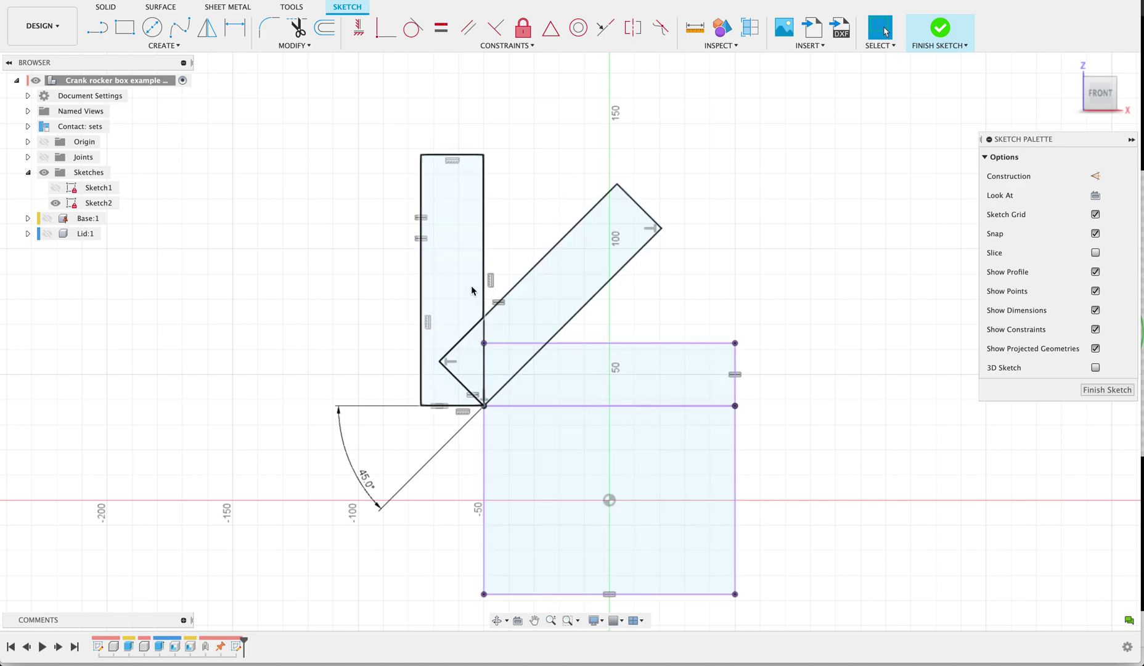
{"action": "key", "text": "l"}
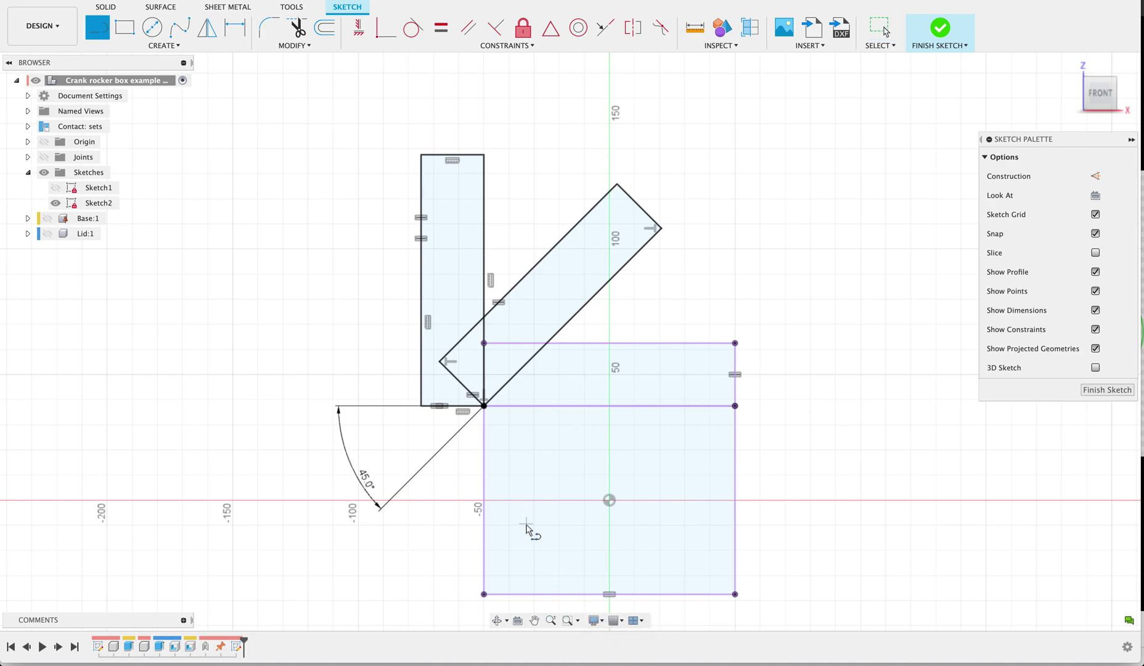
{"action": "left_click", "coordinate": [511, 490]}
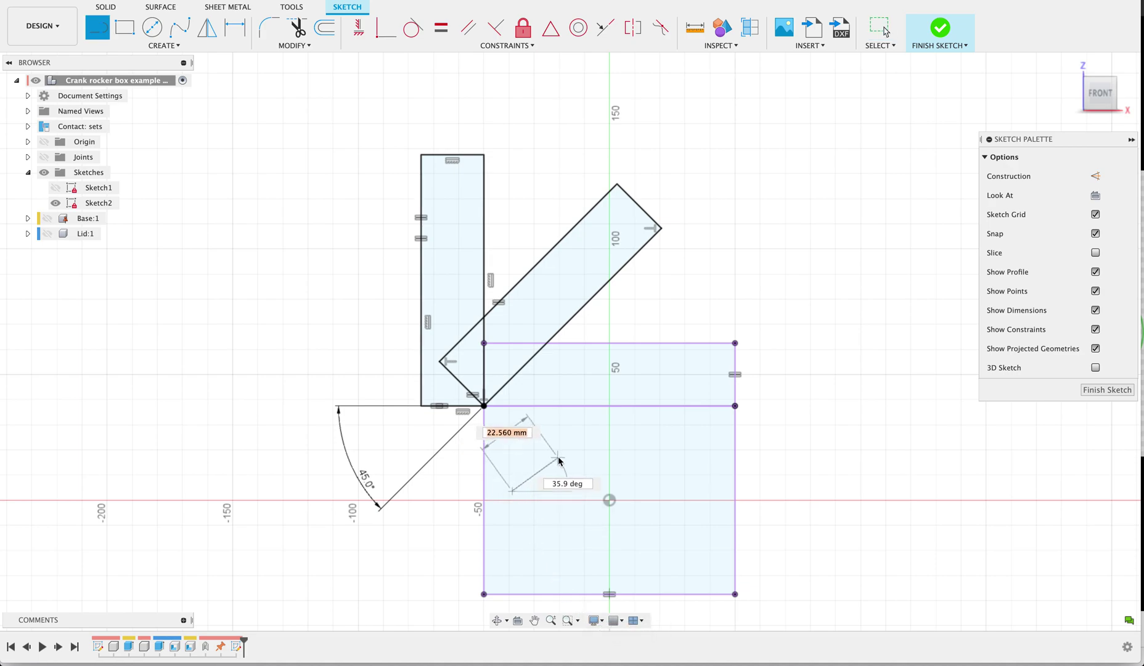
{"action": "left_click", "coordinate": [557, 457]}
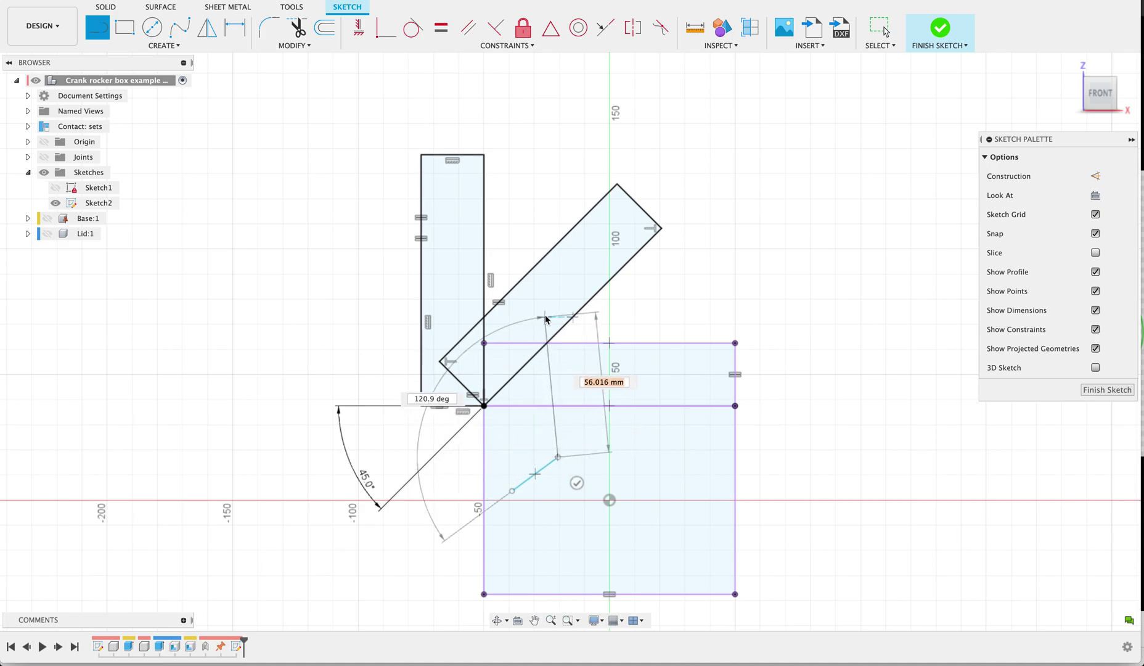
{"action": "left_click", "coordinate": [641, 317]}
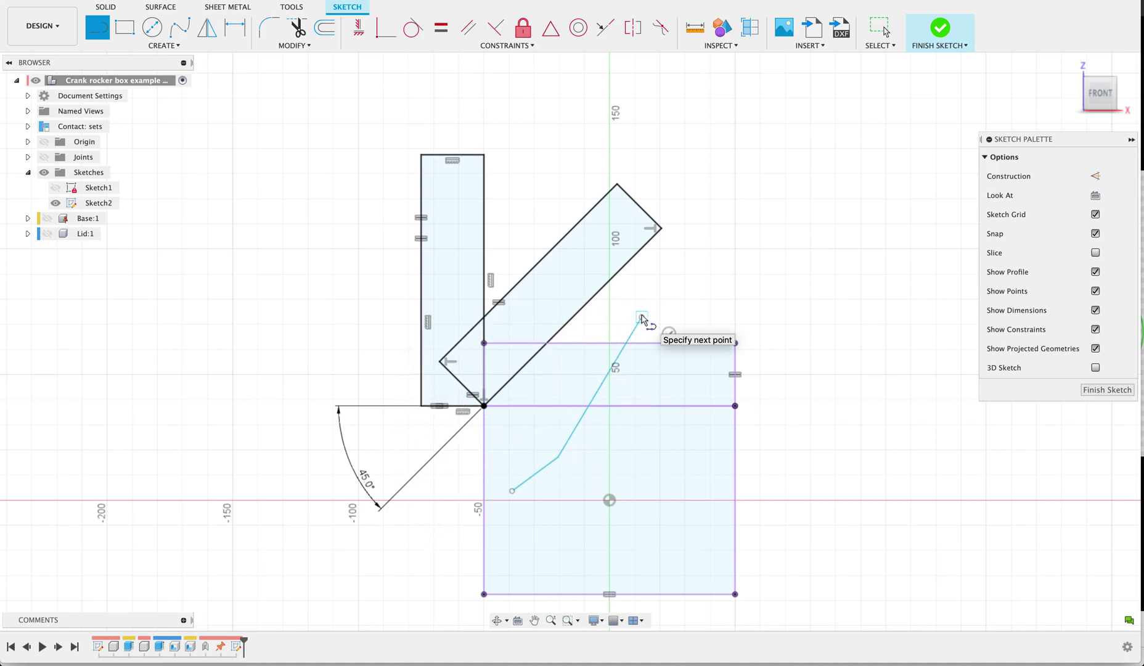
{"action": "key", "text": "Escape"}
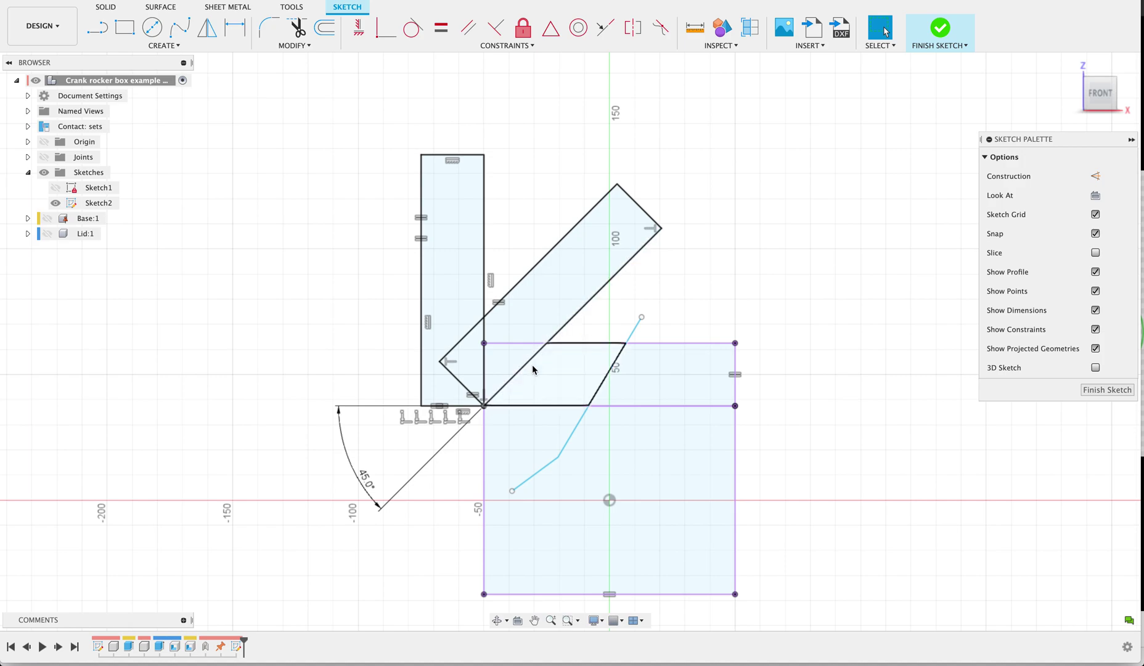
Step: Draw a construction line from the shared pivot corner to the cyan line's tip
{"action": "middle_click_drag", "start_coordinate": [533, 370], "coordinate": [505, 388]}
{"action": "key", "text": "l"}
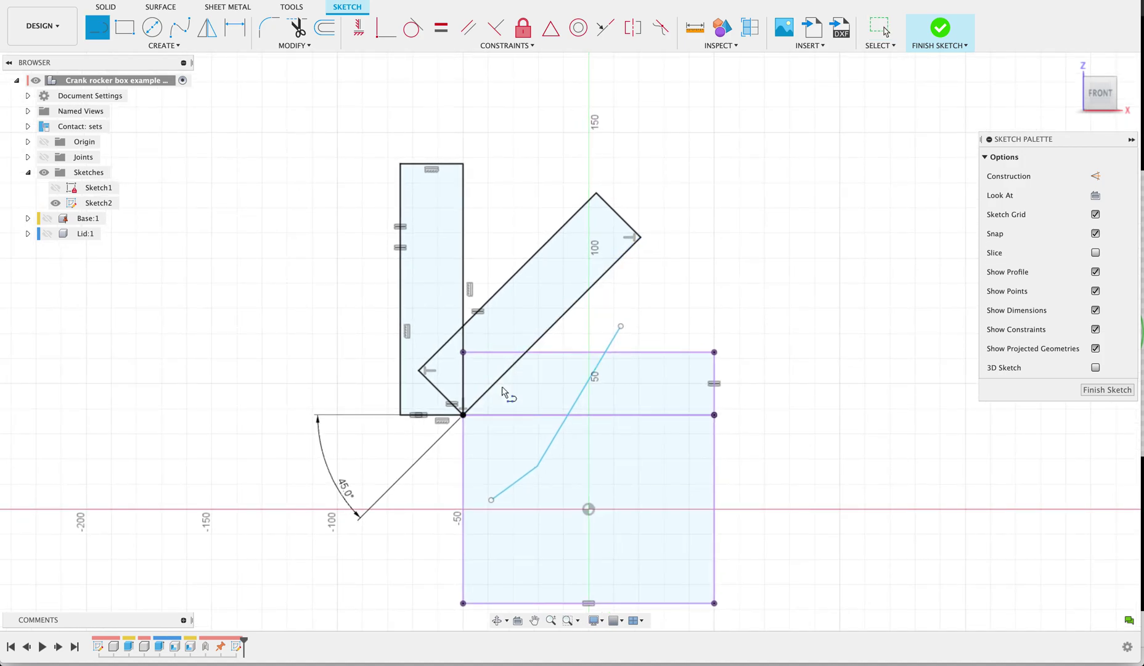
{"action": "left_click", "coordinate": [461, 418]}
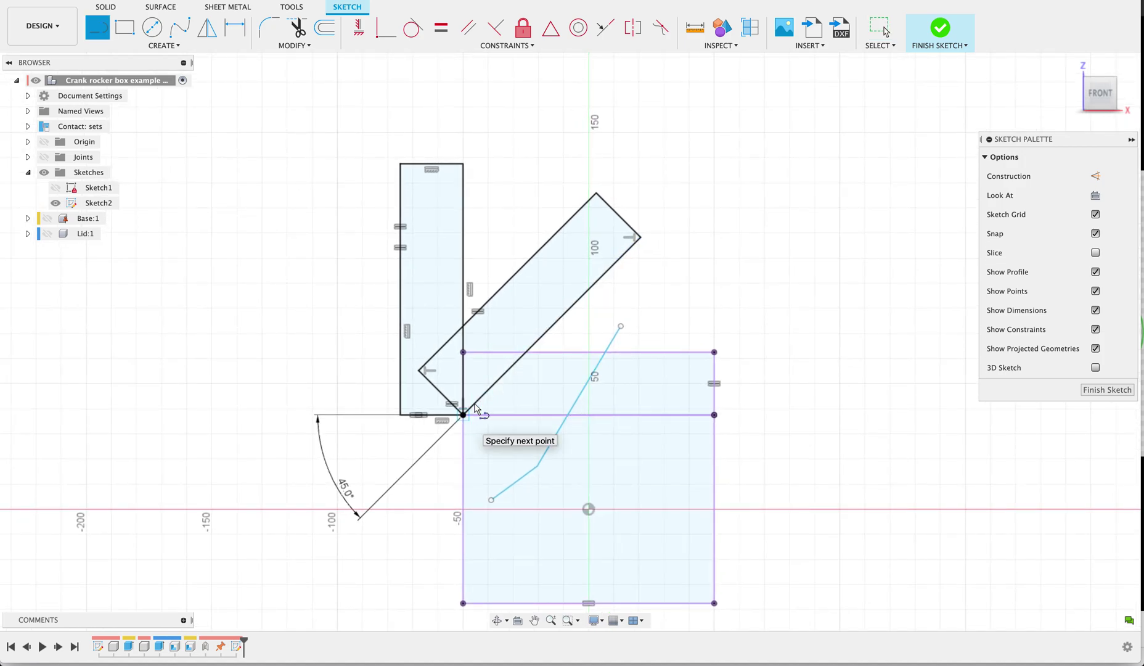
{"action": "scroll", "coordinate": [620, 332], "scroll_direction": "up", "scroll_amount": 1}
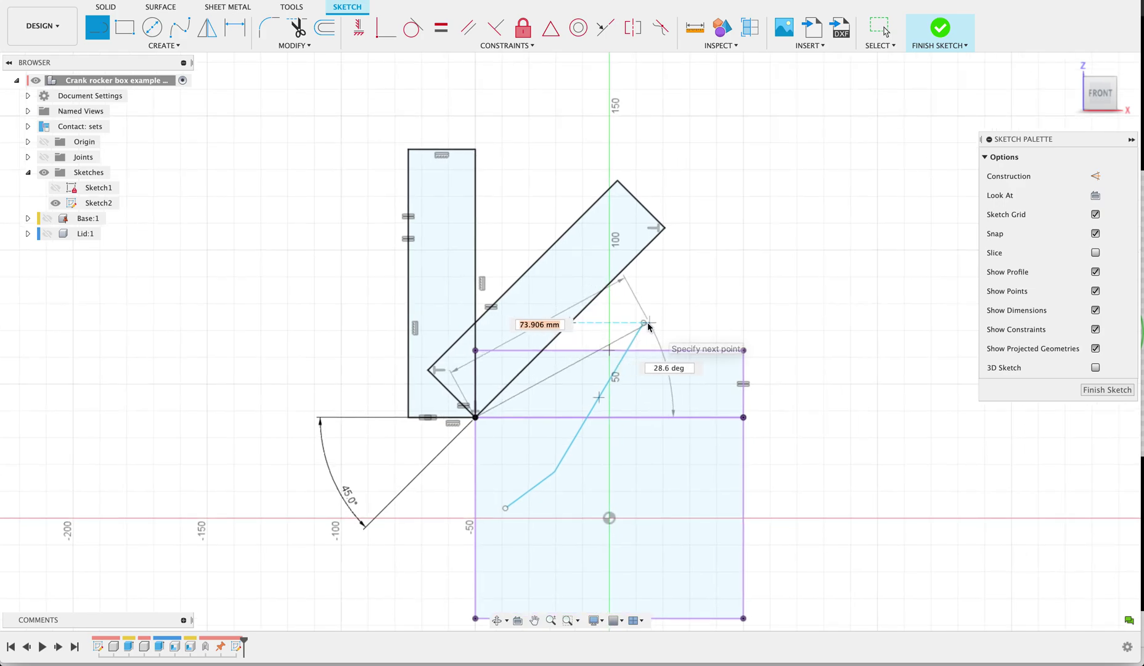
{"action": "left_click", "coordinate": [644, 322]}
{"action": "key", "text": "Escape"}
{"action": "left_click", "coordinate": [620, 336]}
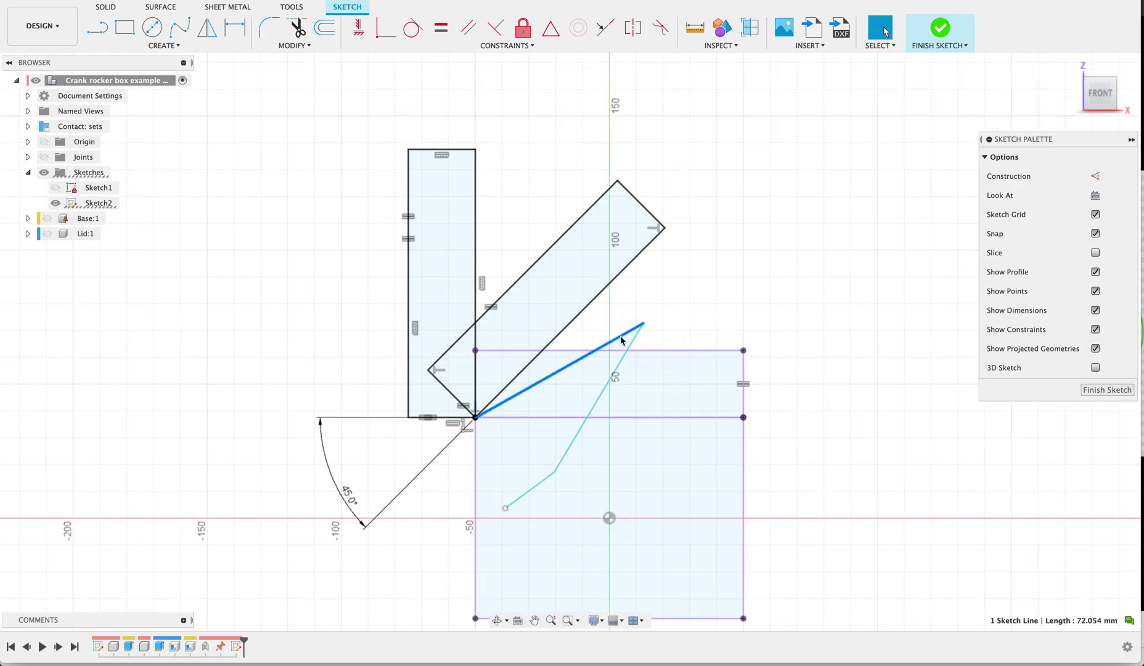
{"action": "key", "text": "x"}
{"action": "left_click", "coordinate": [613, 292]}
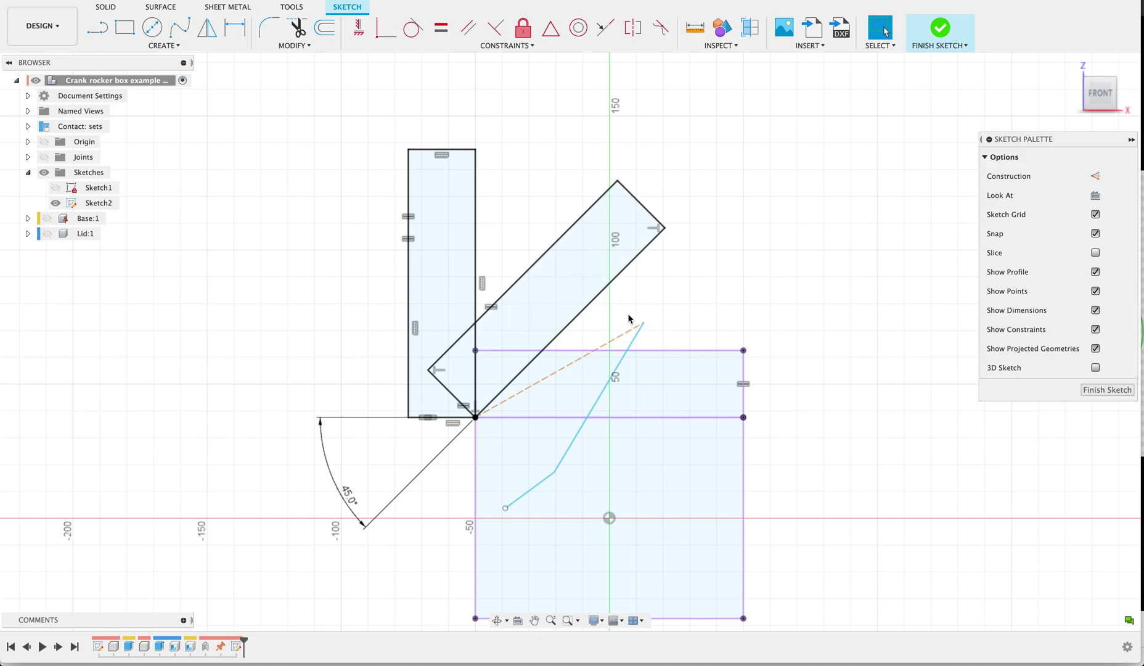
Step: Add a construction cross-line across the upright bar with a sketch point at its midpoint
{"action": "key", "text": "l"}
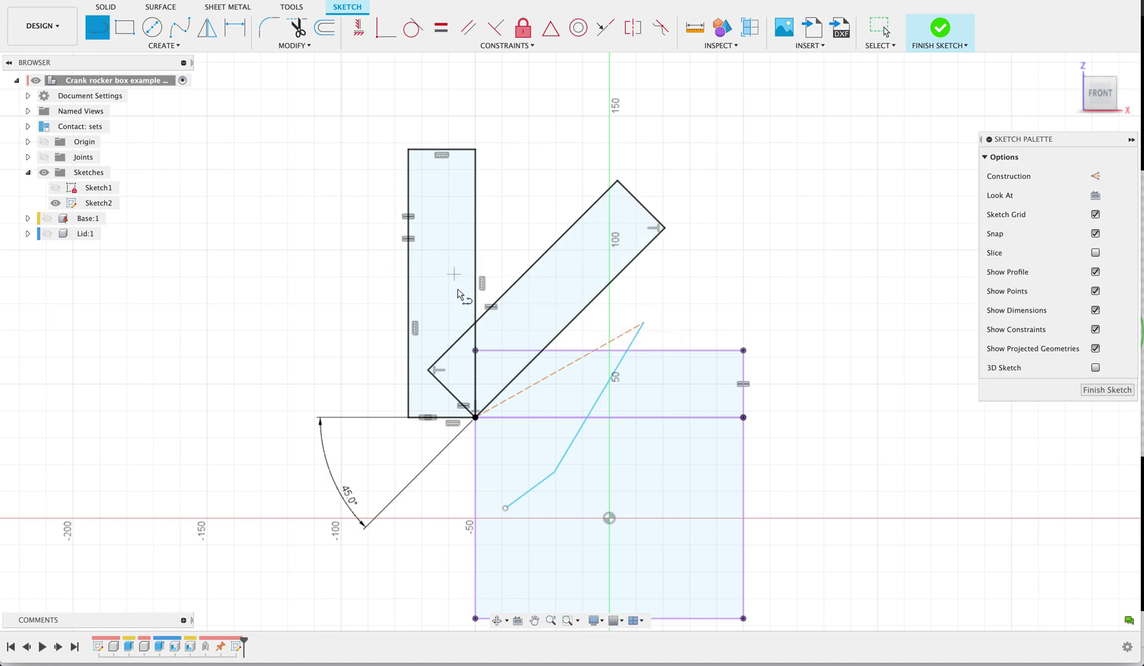
{"action": "left_click", "coordinate": [408, 283]}
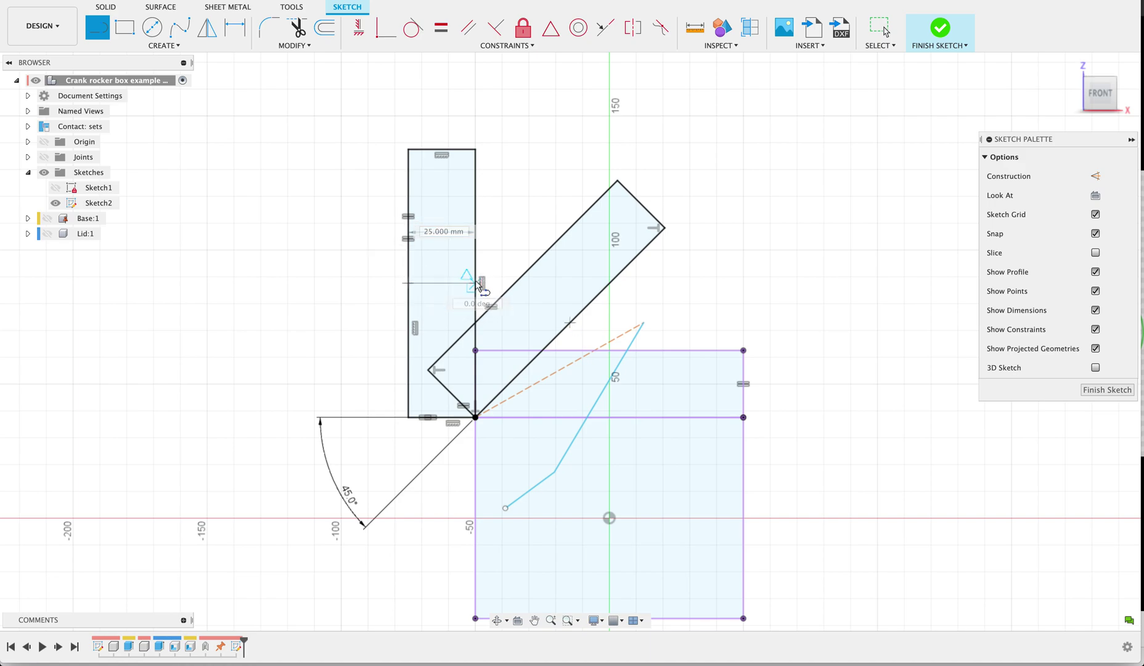
{"action": "left_click", "coordinate": [476, 283]}
{"action": "key", "text": "Escape"}
{"action": "left_click", "coordinate": [454, 289]}
{"action": "left_click", "coordinate": [451, 284]}
{"action": "key", "text": "x"}
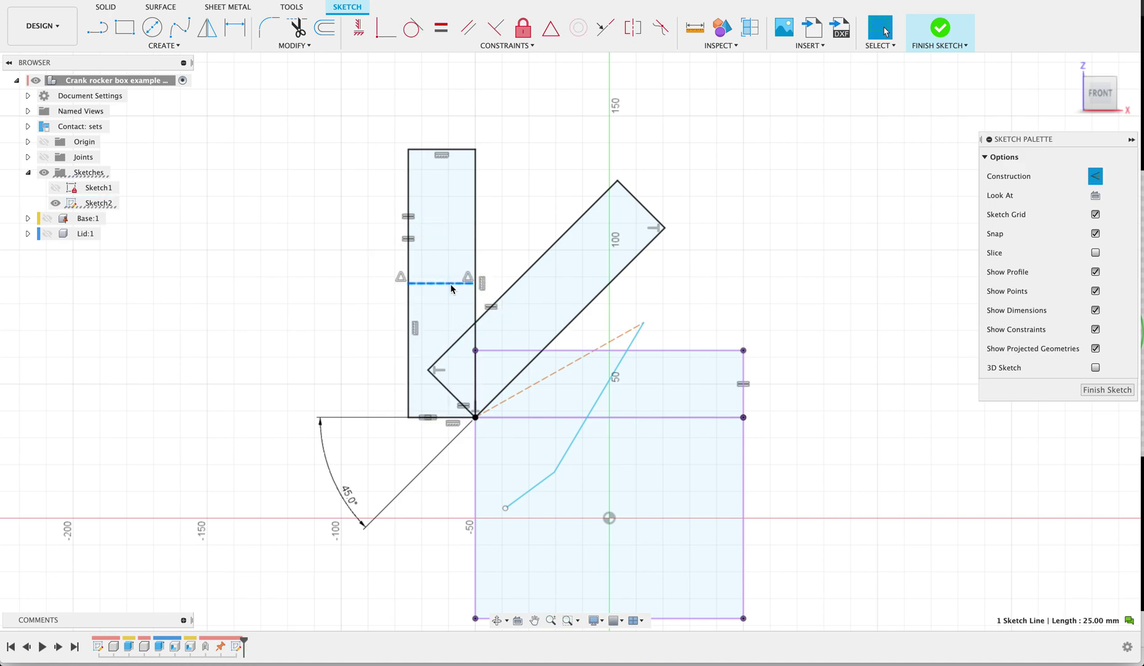
{"action": "key", "text": "s"}
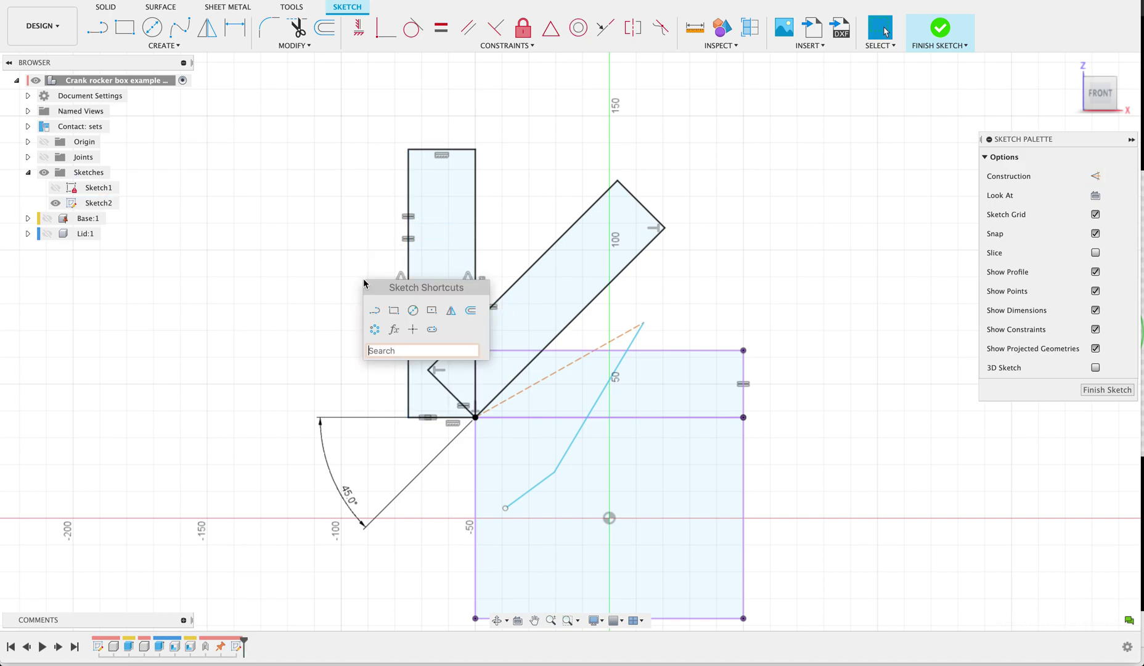
{"action": "left_click", "coordinate": [414, 325]}
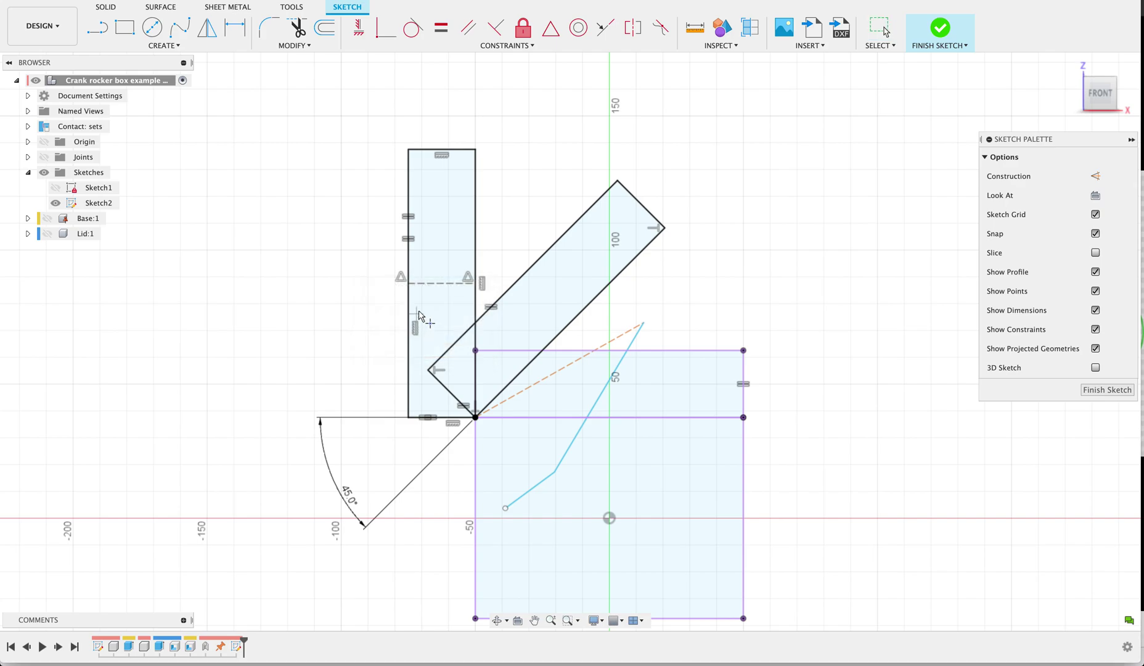
{"action": "left_click", "coordinate": [445, 284]}
{"action": "key", "text": "Escape"}
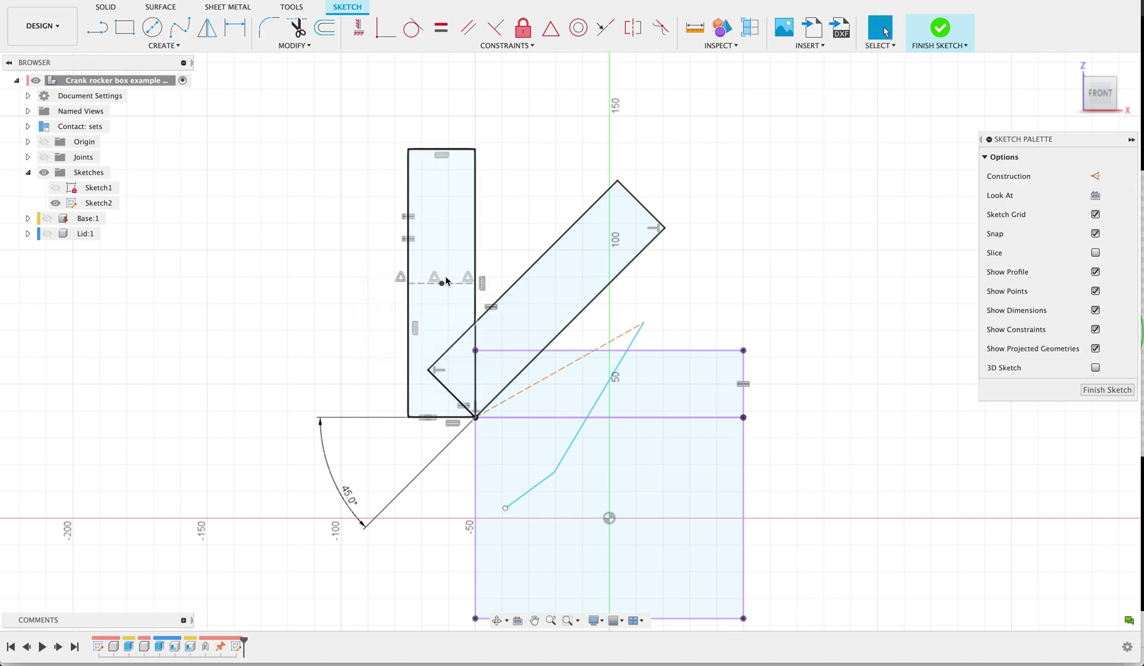
Step: Add a diagonal construction cross-line across the angled bar with a midpoint sketch point
{"action": "key", "text": "l"}
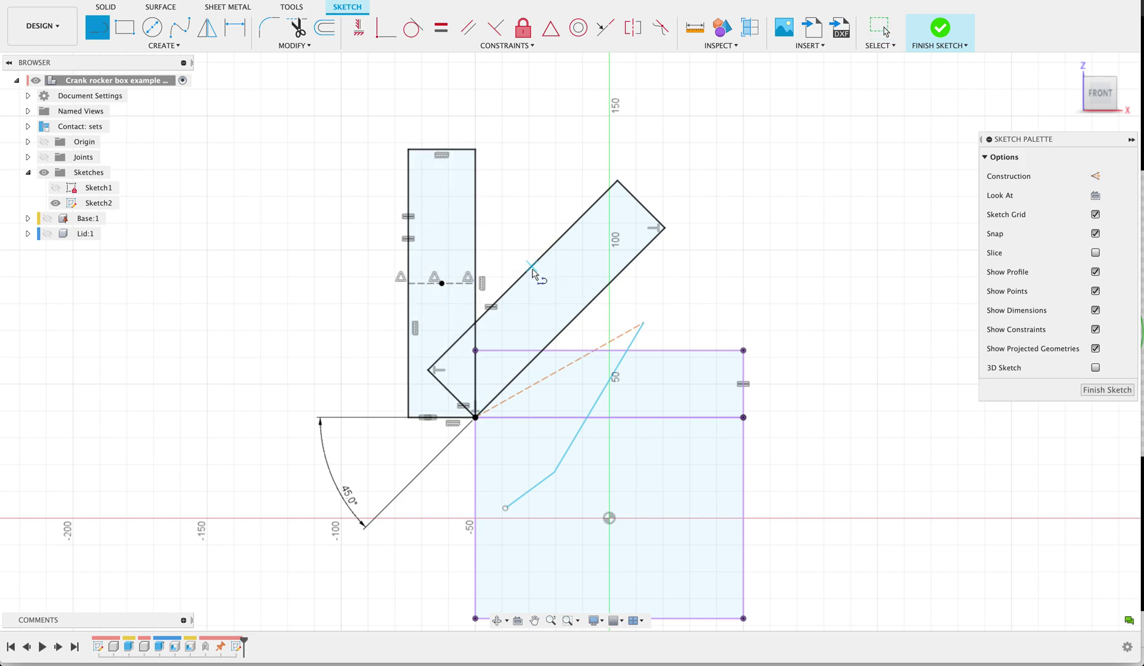
{"action": "left_click", "coordinate": [523, 282]}
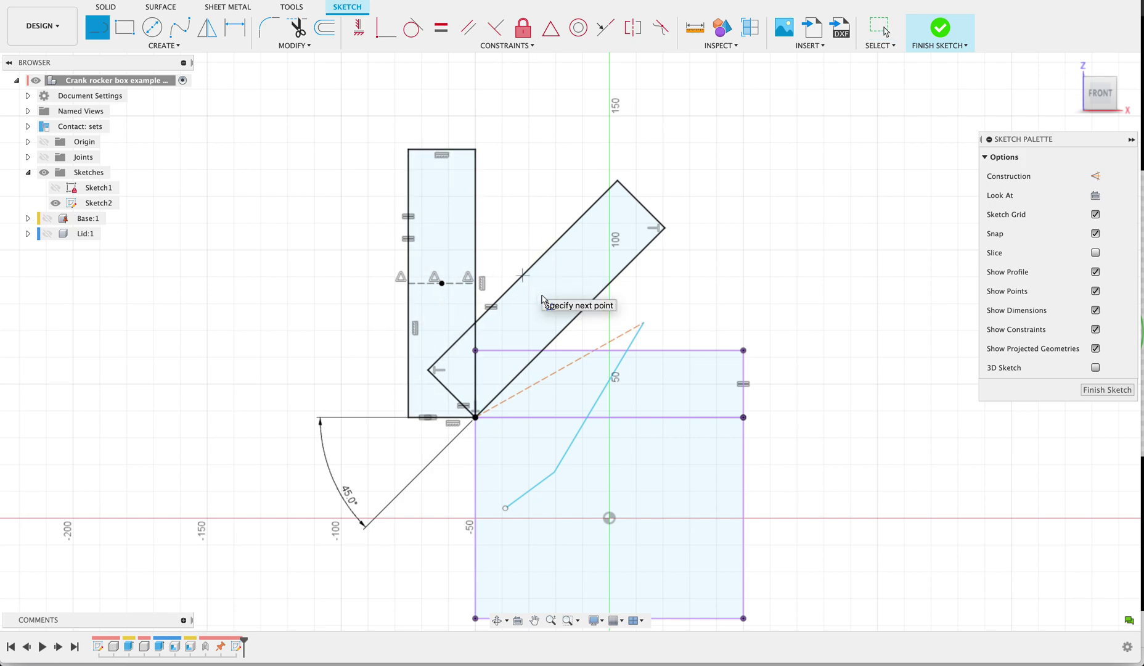
{"action": "left_click", "coordinate": [570, 321]}
{"action": "key", "text": "Escape"}
{"action": "left_click", "coordinate": [557, 312]}
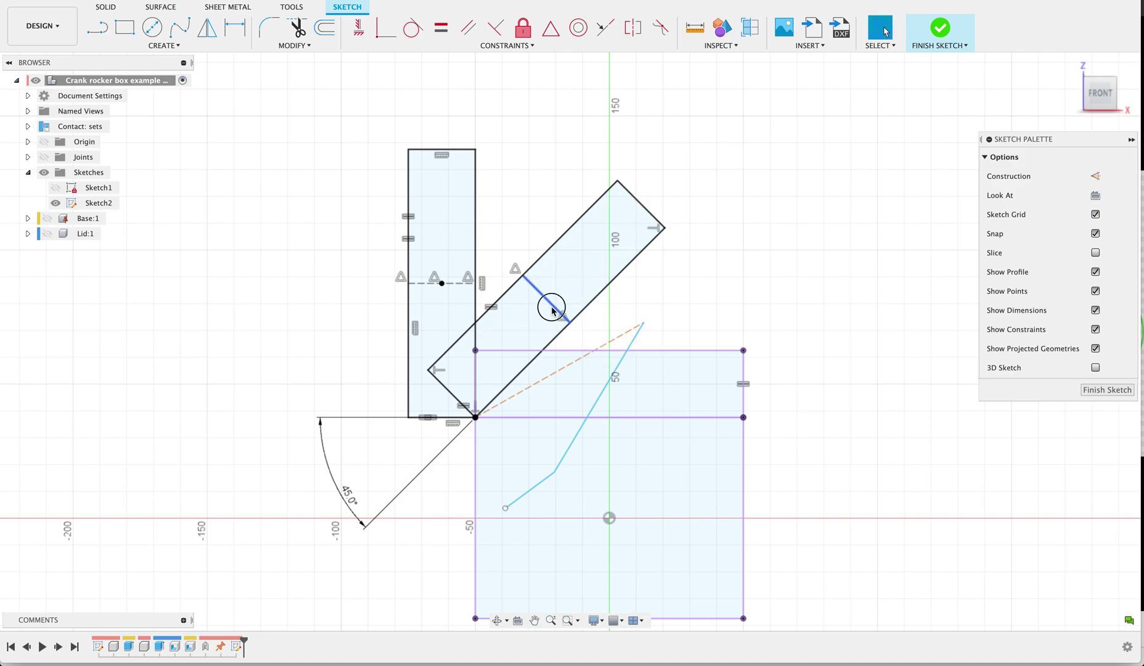
{"action": "key", "text": "x"}
{"action": "key", "text": "s"}
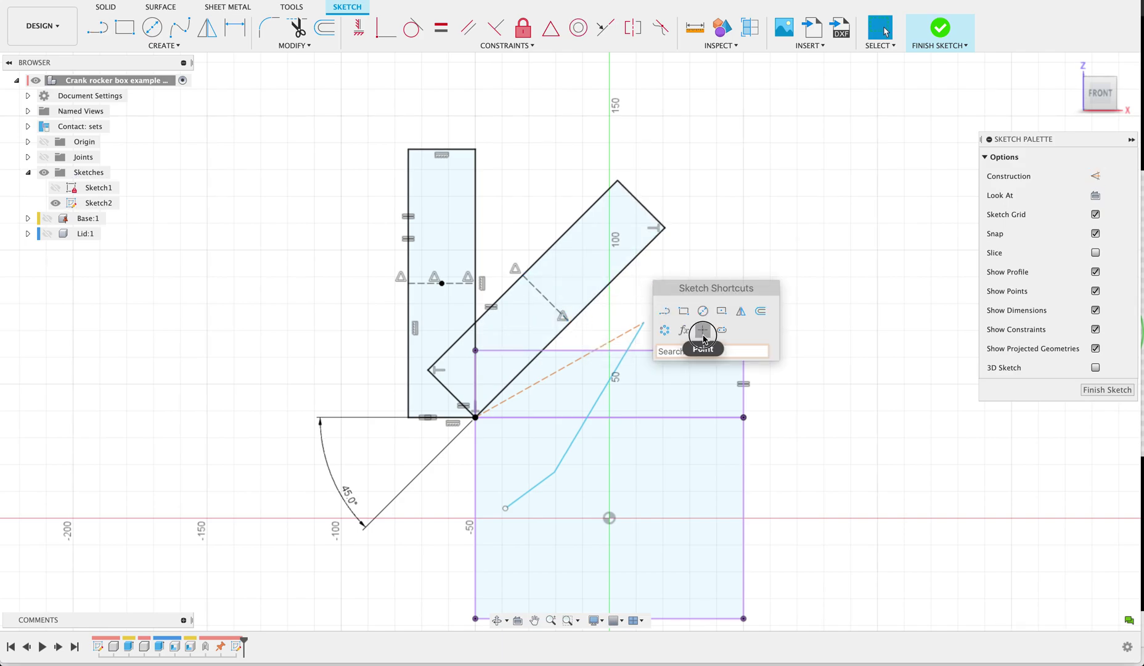
{"action": "left_click", "coordinate": [703, 337]}
{"action": "left_click", "coordinate": [546, 298]}
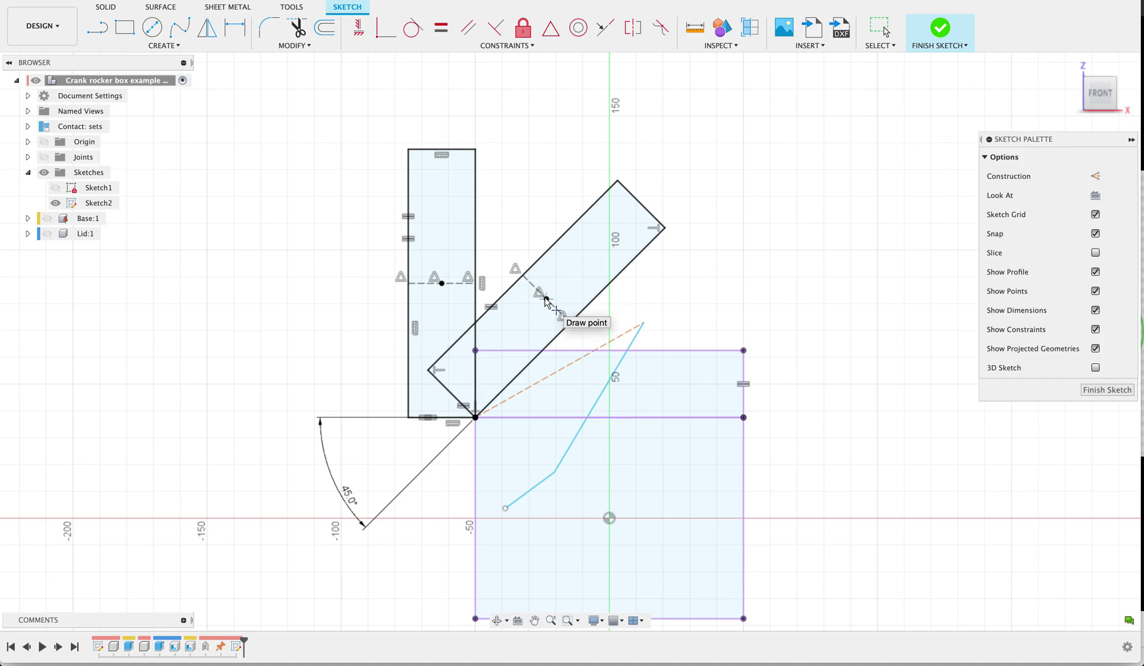
{"action": "key", "text": "Escape"}
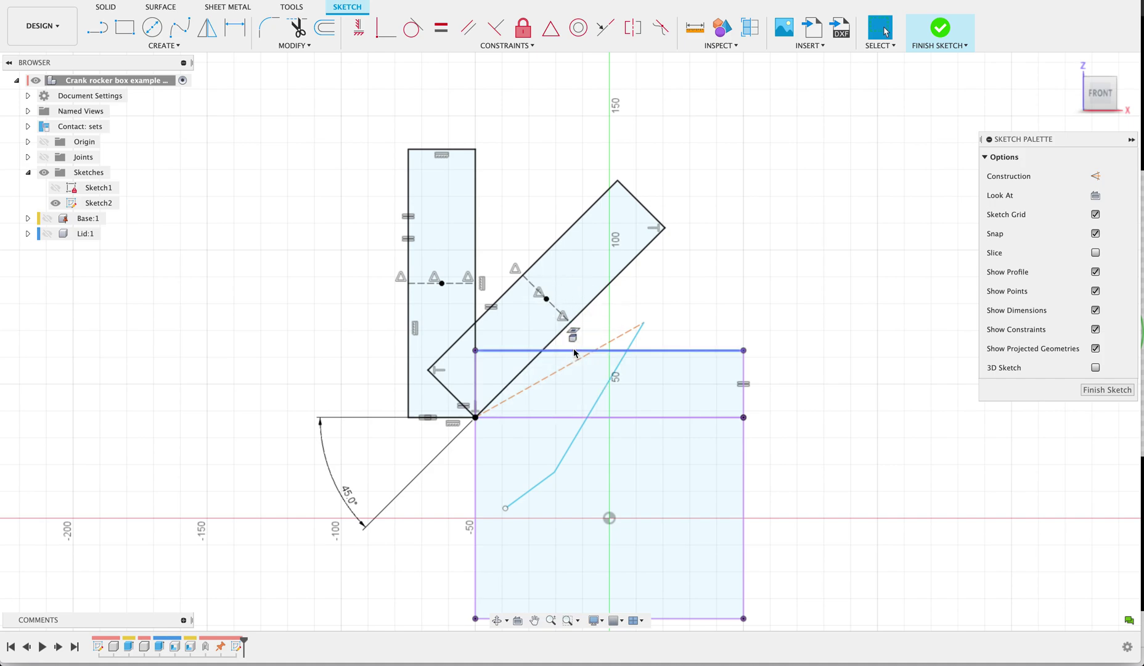
Step: Add a vertical construction line through the lid and pull the cyan line's top end leftward
{"action": "key", "text": "l"}
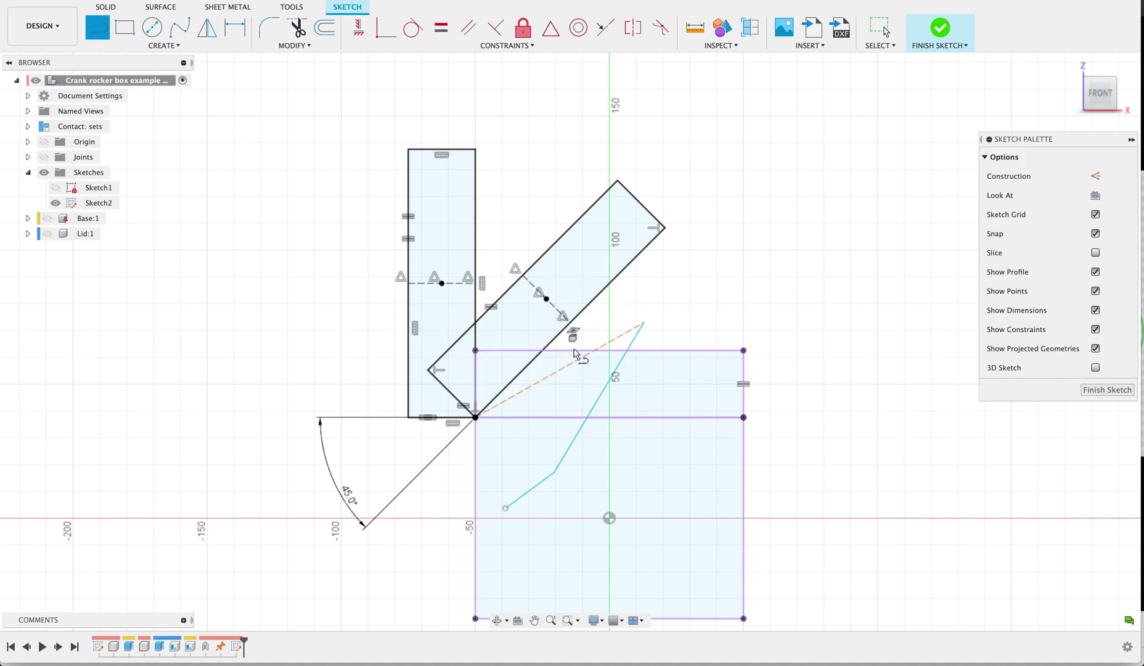
{"action": "left_click", "coordinate": [609, 350]}
{"action": "left_click", "coordinate": [609, 417]}
{"action": "key", "text": "Escape"}
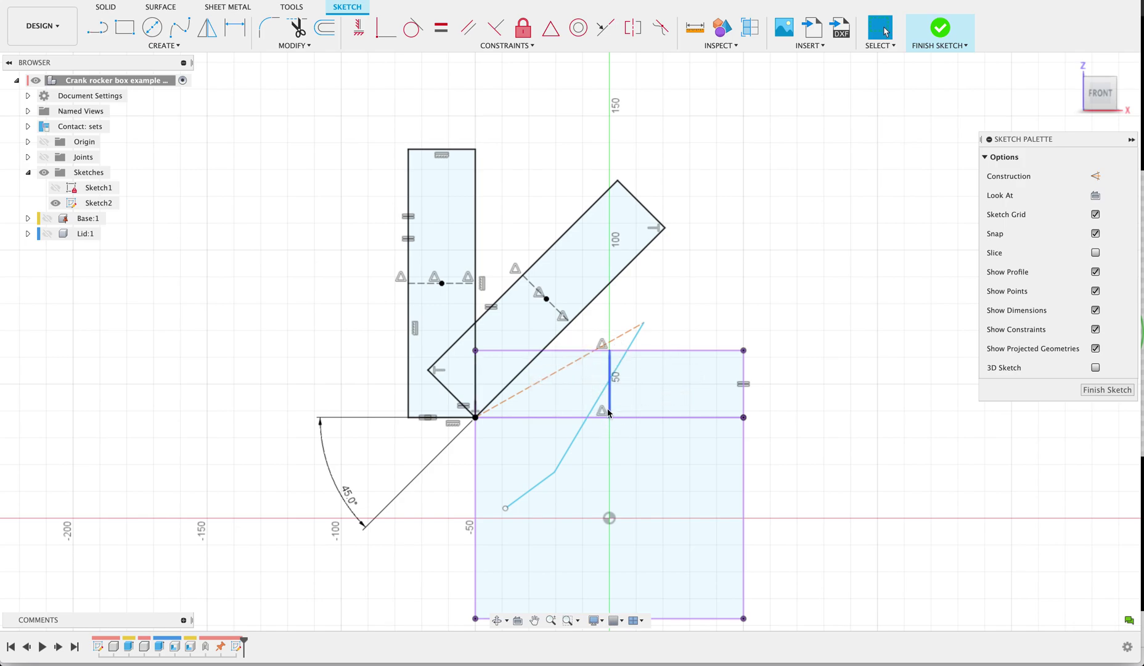
{"action": "left_click", "coordinate": [608, 412]}
{"action": "key", "text": "x"}
{"action": "key", "text": "s"}
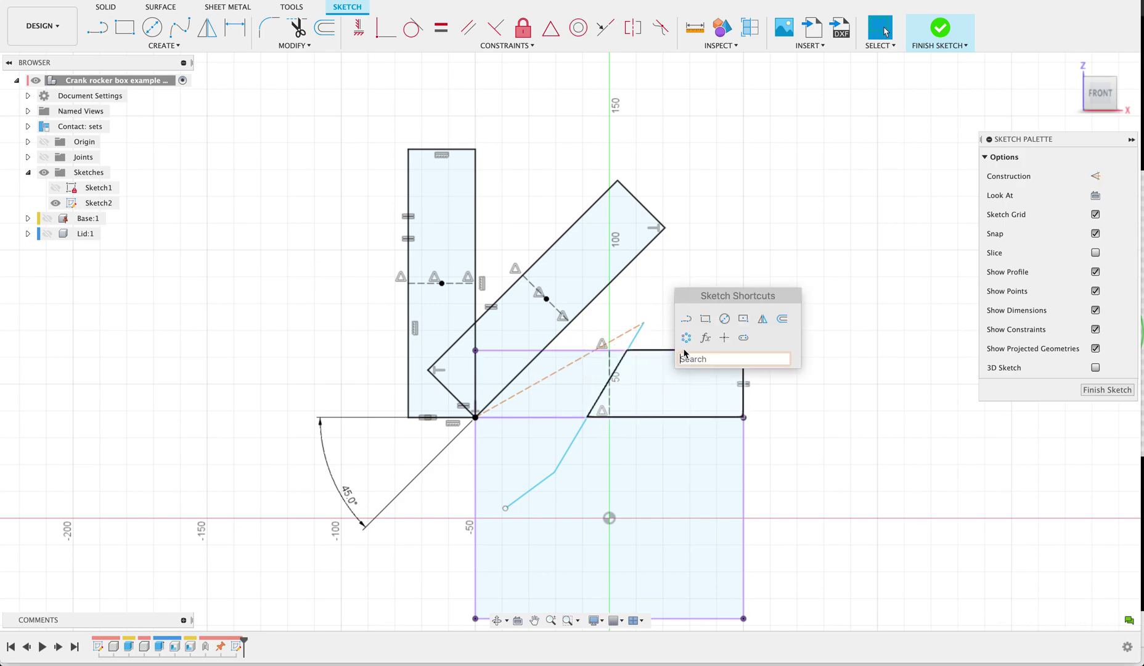
{"action": "left_click", "coordinate": [728, 336]}
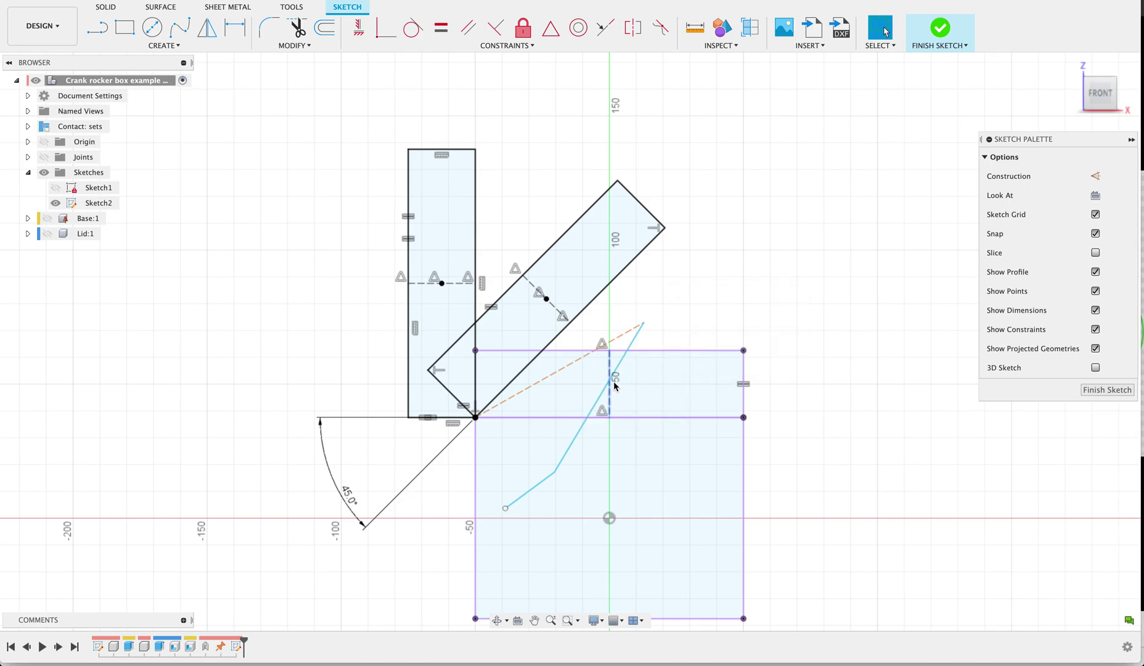
{"action": "left_click_drag", "start_coordinate": [643, 323], "coordinate": [599, 323]}
{"action": "key", "text": "s"}
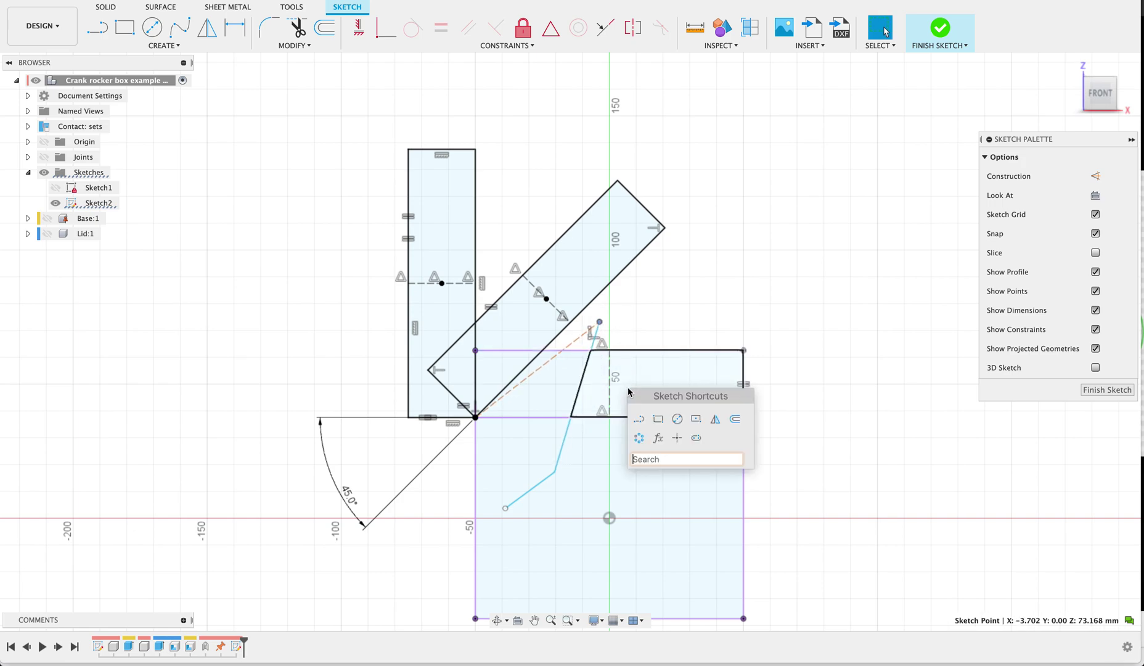
{"action": "left_click", "coordinate": [676, 438]}
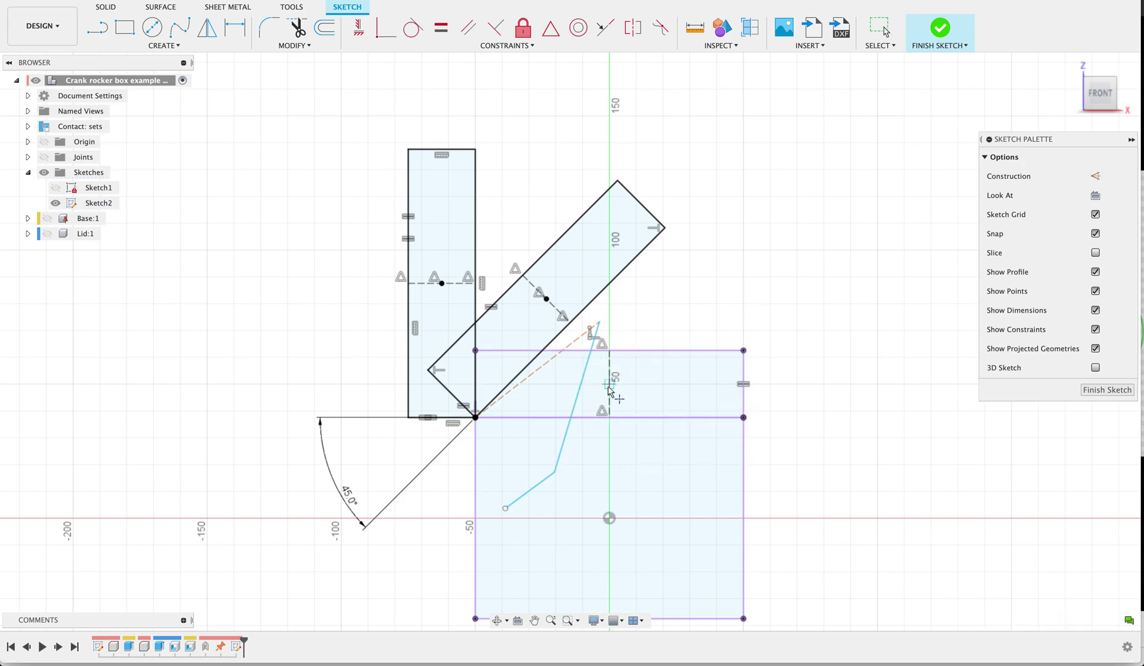
{"action": "key", "text": "Escape"}
{"action": "middle_click_drag", "start_coordinate": [467, 332], "coordinate": [464, 316]}
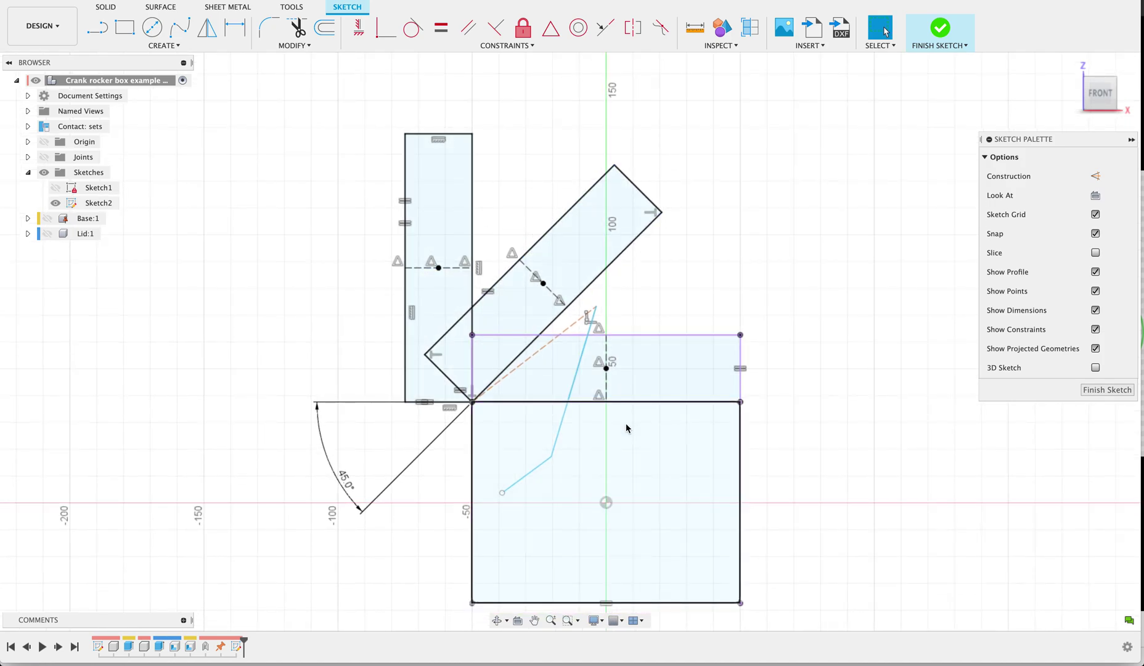
Step: Draw a construction circle centred on the pivot corner
{"action": "key", "text": "s"}
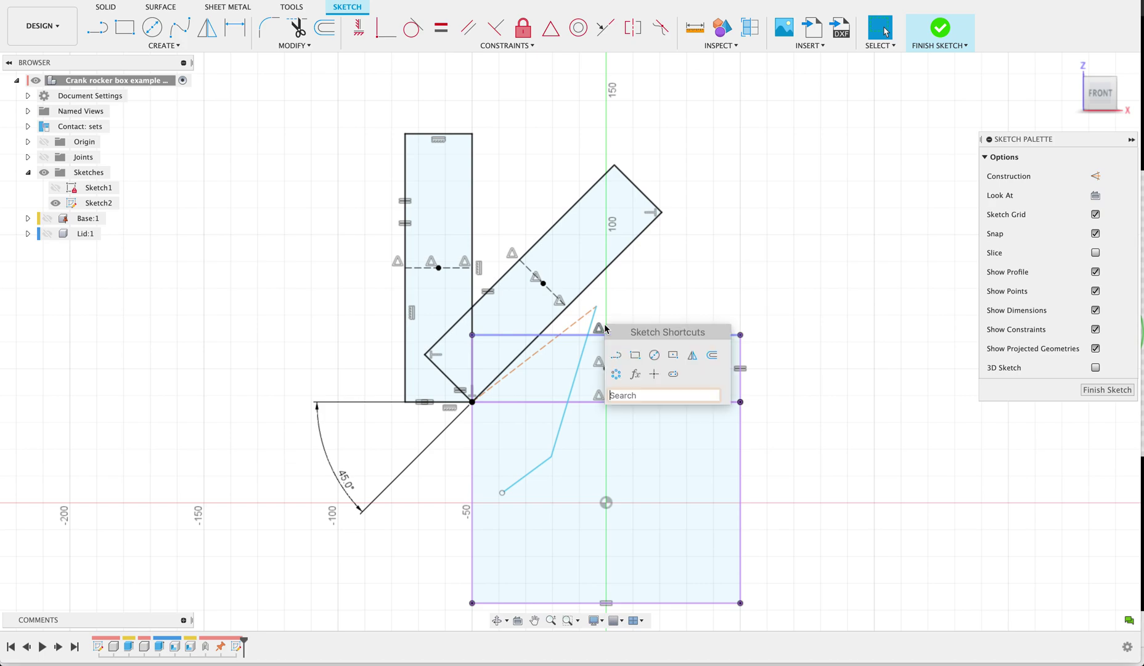
{"action": "left_click", "coordinate": [654, 354]}
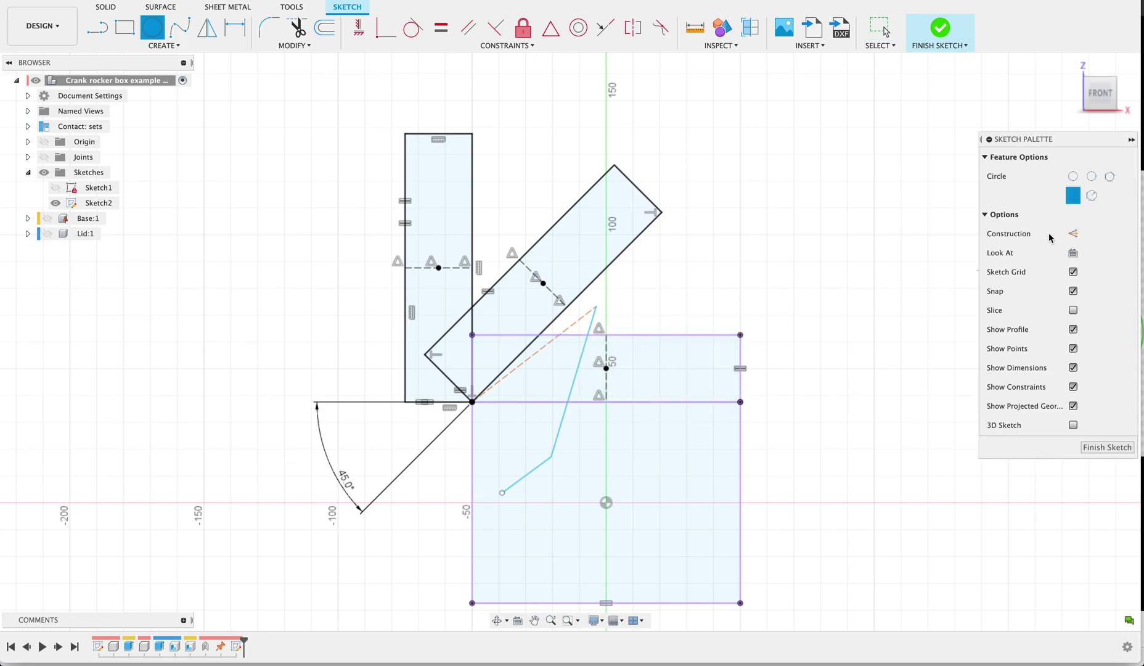
{"action": "left_click", "coordinate": [1073, 233]}
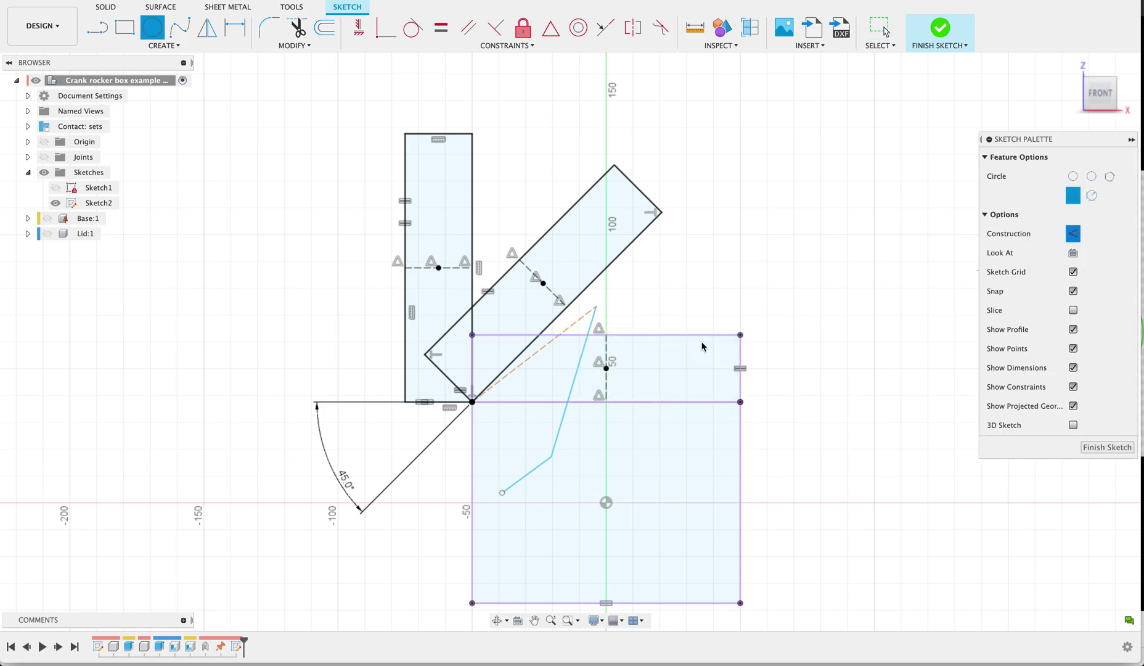
{"action": "left_click", "coordinate": [472, 402]}
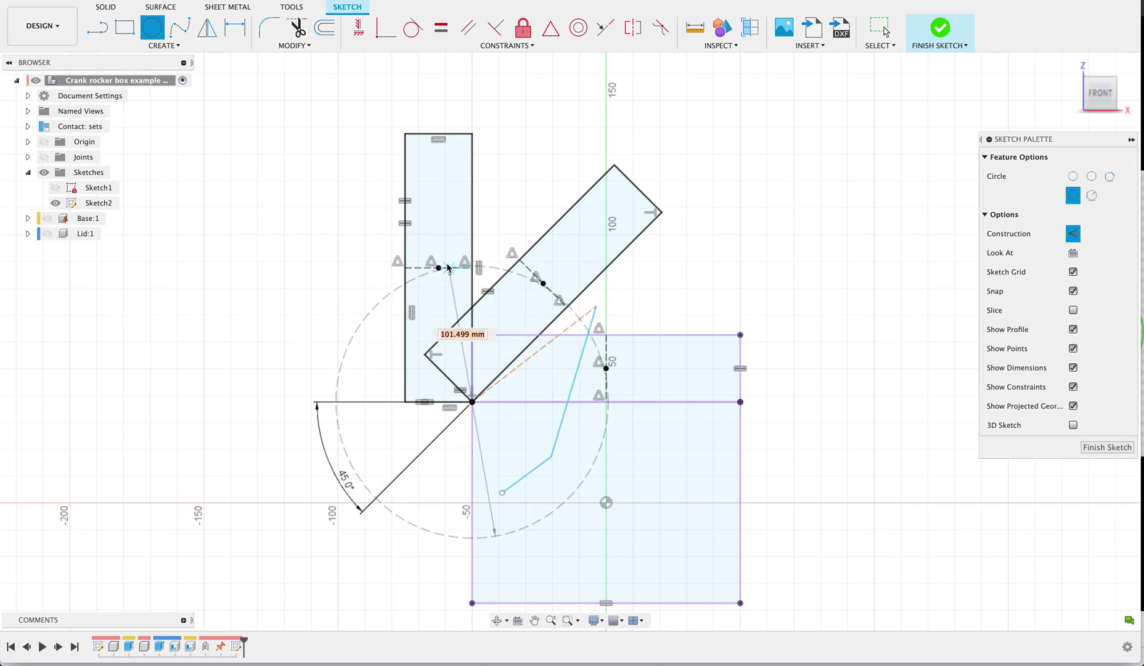
{"action": "left_click", "coordinate": [452, 268]}
{"action": "key", "text": "Escape"}
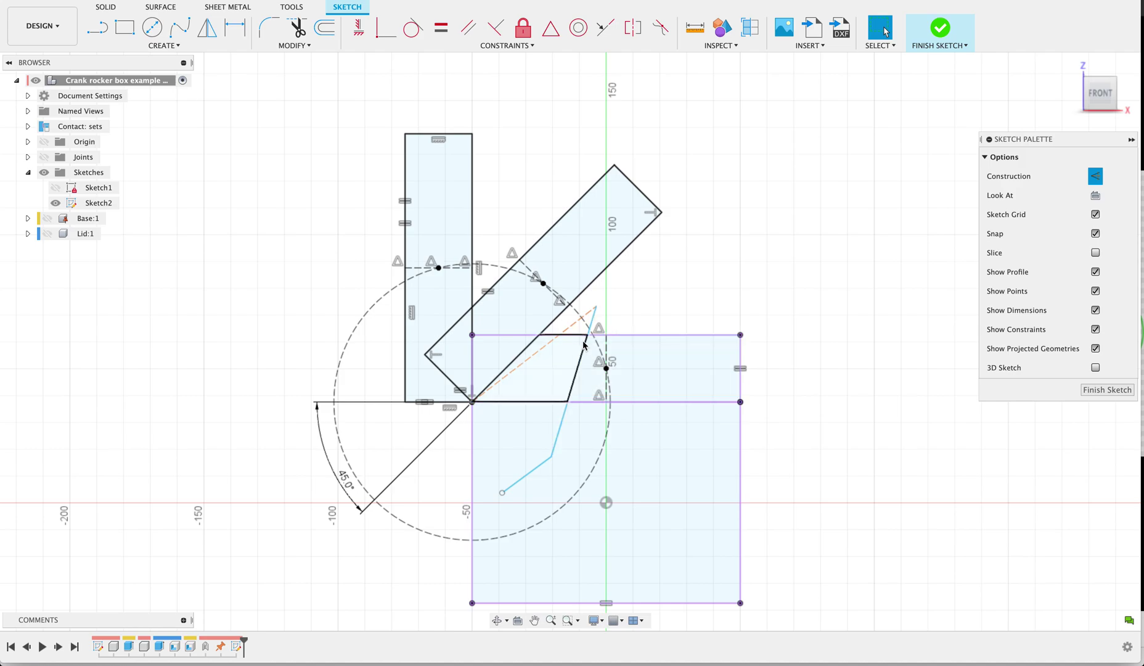
Step: Make the cyan line's upper endpoint coincident with the dashed circle and slide it along to test
{"action": "left_click", "coordinate": [386, 28]}
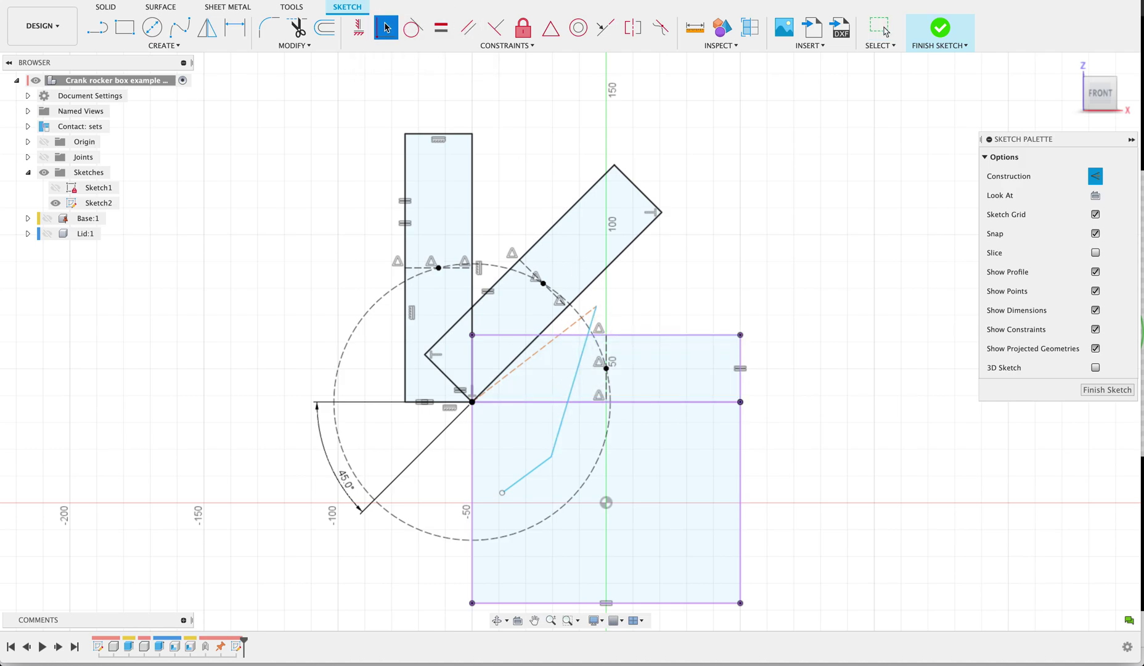
{"action": "left_click", "coordinate": [596, 307]}
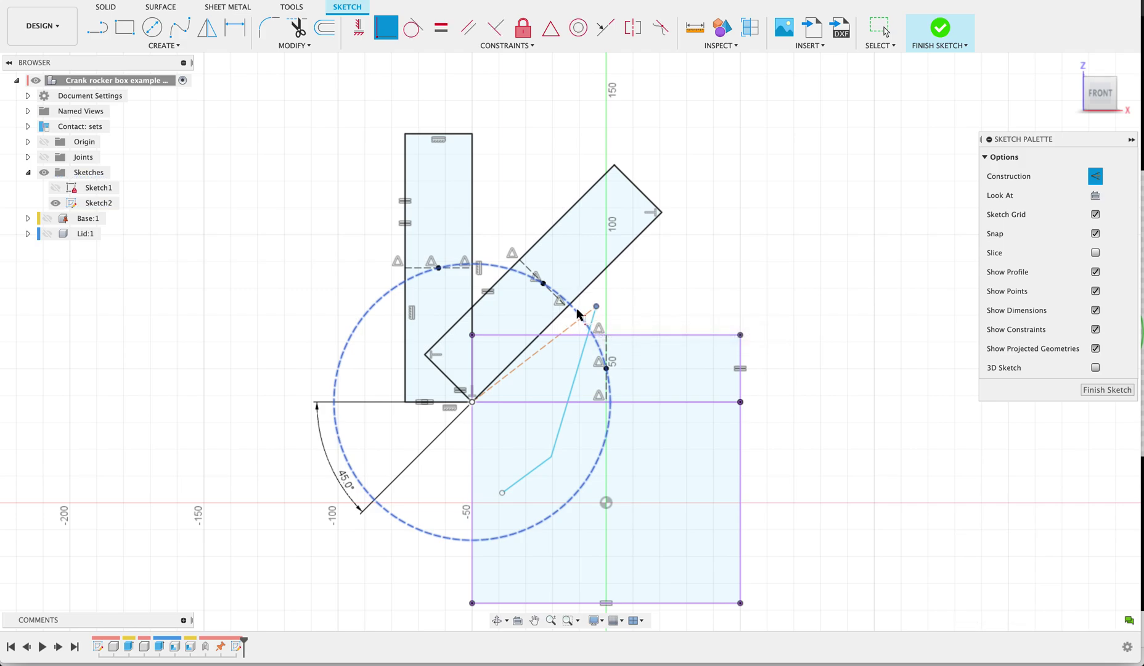
{"action": "left_click", "coordinate": [578, 314]}
{"action": "mouse_move", "coordinate": [578, 314]}
{"action": "left_mouse_down"}
{"action": "mouse_move", "coordinate": [529, 281]}
{"action": "mouse_move", "coordinate": [612, 347]}
{"action": "mouse_move", "coordinate": [559, 295]}
{"action": "mouse_move", "coordinate": [562, 320]}
{"action": "left_mouse_up"}
{"action": "mouse_move", "coordinate": [609, 378]}
{"action": "left_mouse_down"}
{"action": "mouse_move", "coordinate": [525, 263]}
{"action": "mouse_move", "coordinate": [472, 265]}
{"action": "mouse_move", "coordinate": [591, 257]}
{"action": "mouse_move", "coordinate": [612, 301]}
{"action": "left_mouse_up"}
Step: Fix the link's lower sketch point and swing the long link to the circle's upper left
{"action": "mouse_move", "coordinate": [493, 501]}
{"action": "left_mouse_down"}
{"action": "mouse_move", "coordinate": [503, 485]}
{"action": "mouse_move", "coordinate": [498, 517]}
{"action": "left_mouse_up"}
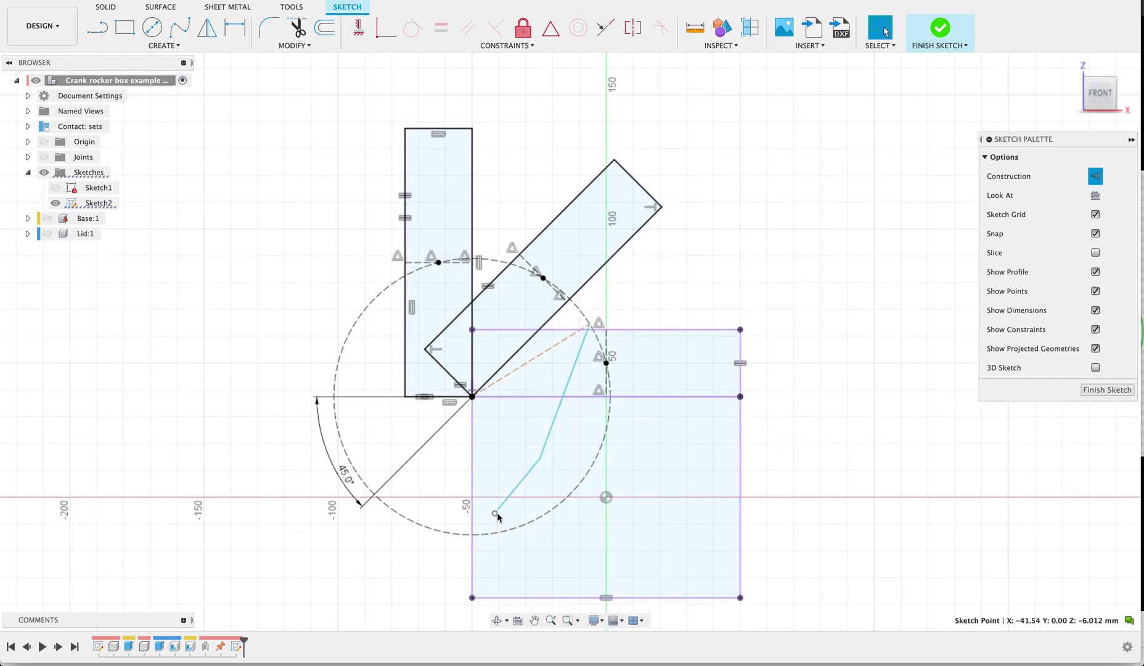
{"action": "right_click", "coordinate": [495, 515]}
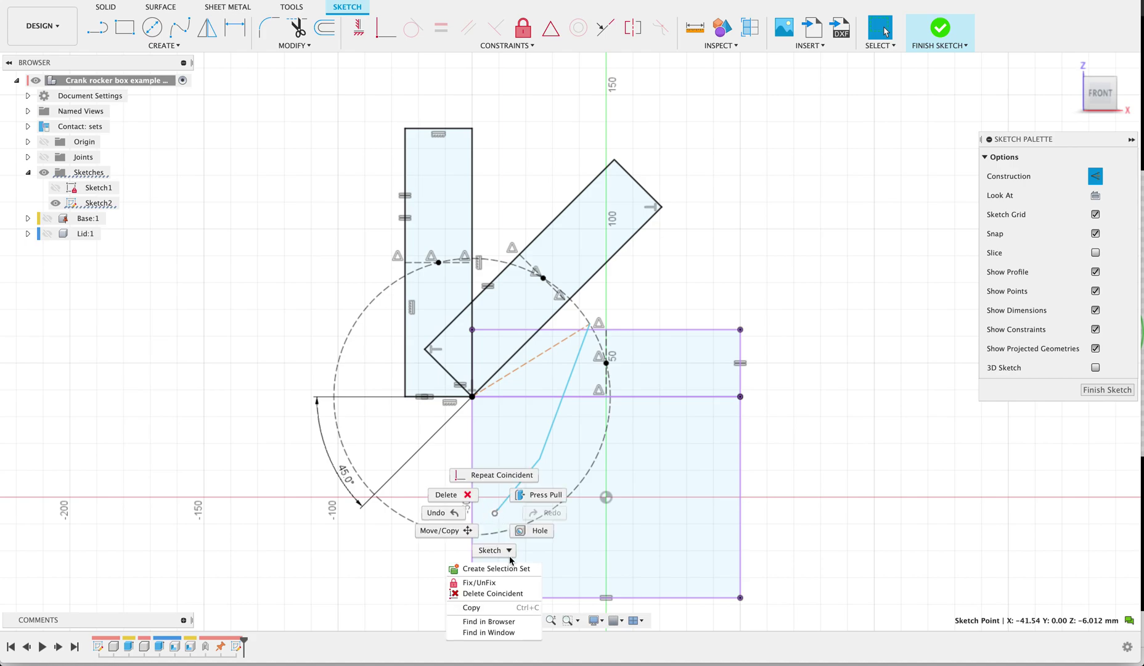
{"action": "left_click", "coordinate": [504, 582]}
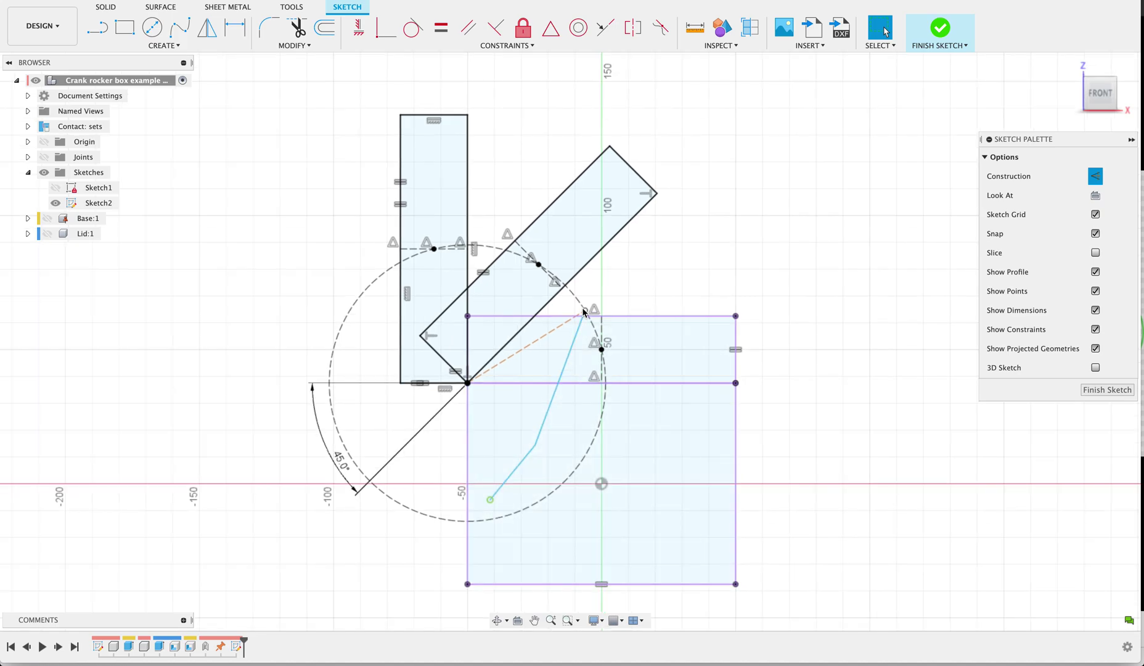
{"action": "mouse_move", "coordinate": [585, 314]}
{"action": "left_mouse_down"}
{"action": "mouse_move", "coordinate": [512, 253]}
{"action": "mouse_move", "coordinate": [481, 245]}
{"action": "left_mouse_up"}
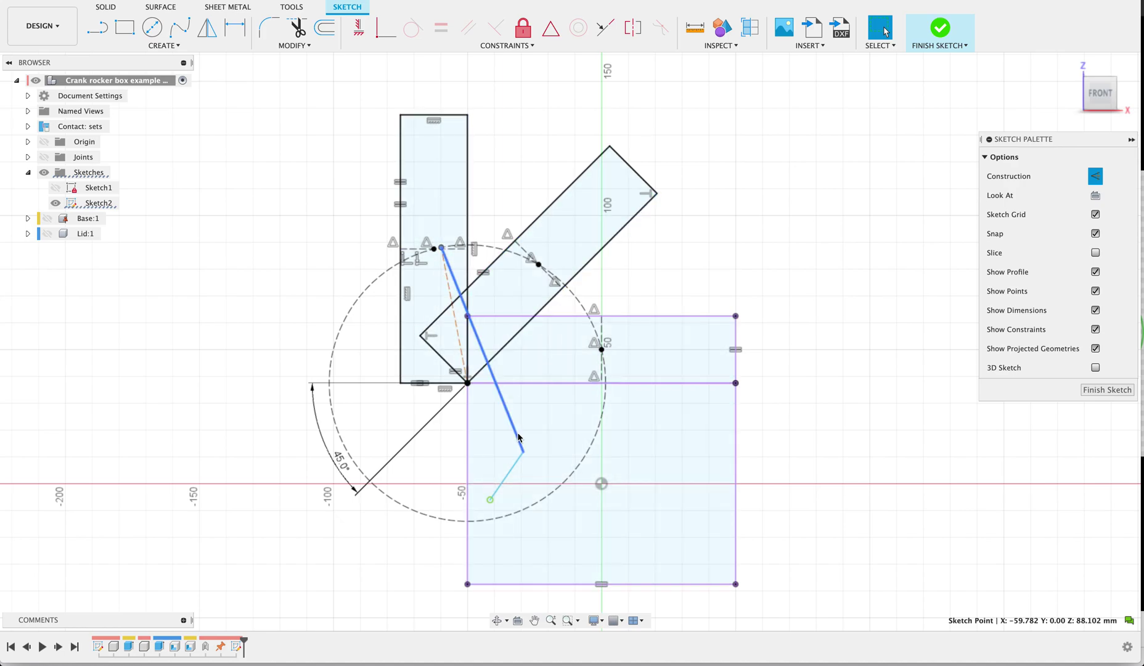
{"action": "mouse_move", "coordinate": [524, 454]}
{"action": "left_mouse_down"}
{"action": "mouse_move", "coordinate": [498, 439]}
{"action": "mouse_move", "coordinate": [516, 450]}
{"action": "left_mouse_up"}
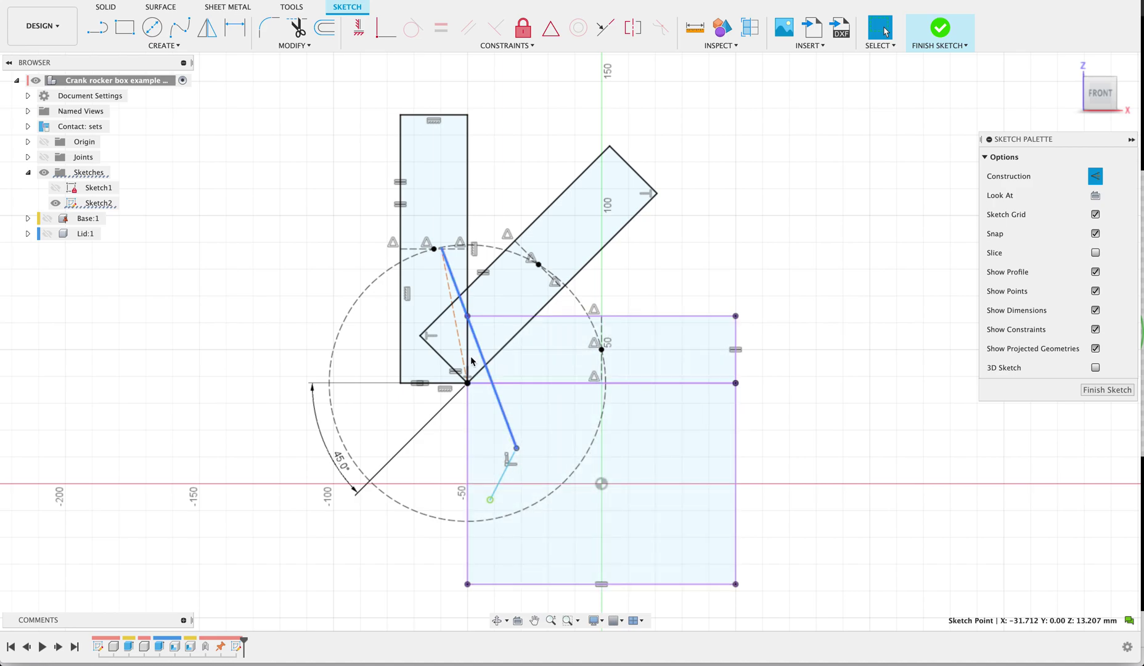
Step: Begin a length dimension on the short lower link, currently about 21.59 mm
{"action": "key", "text": "d"}
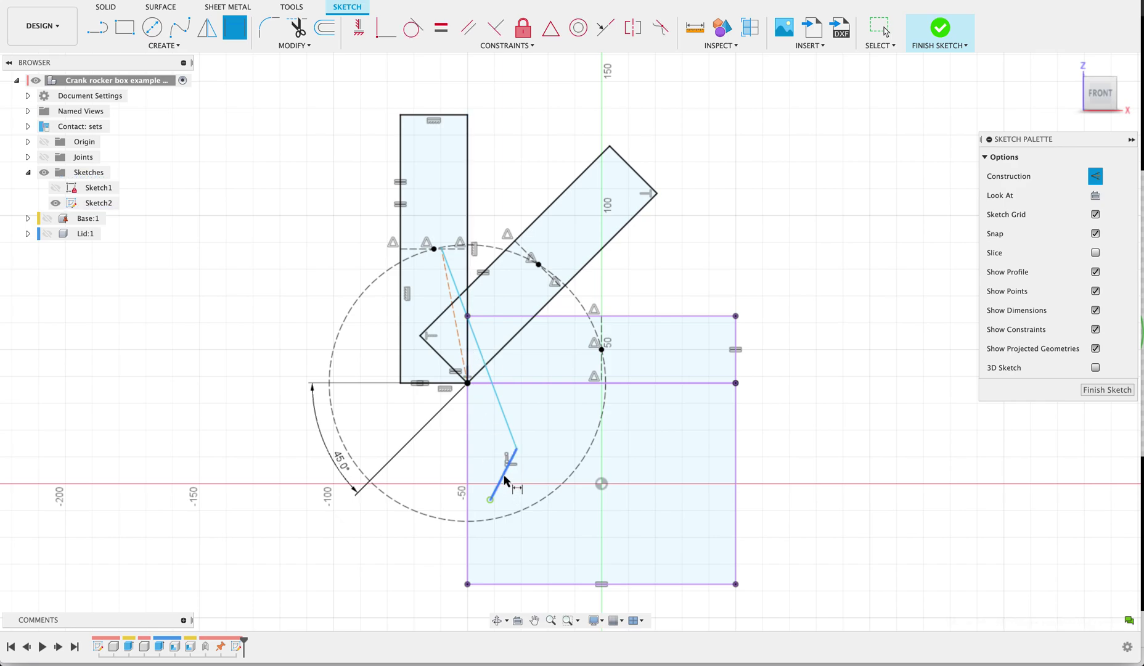
{"action": "key", "text": "Escape"}
{"action": "left_click", "coordinate": [504, 476]}
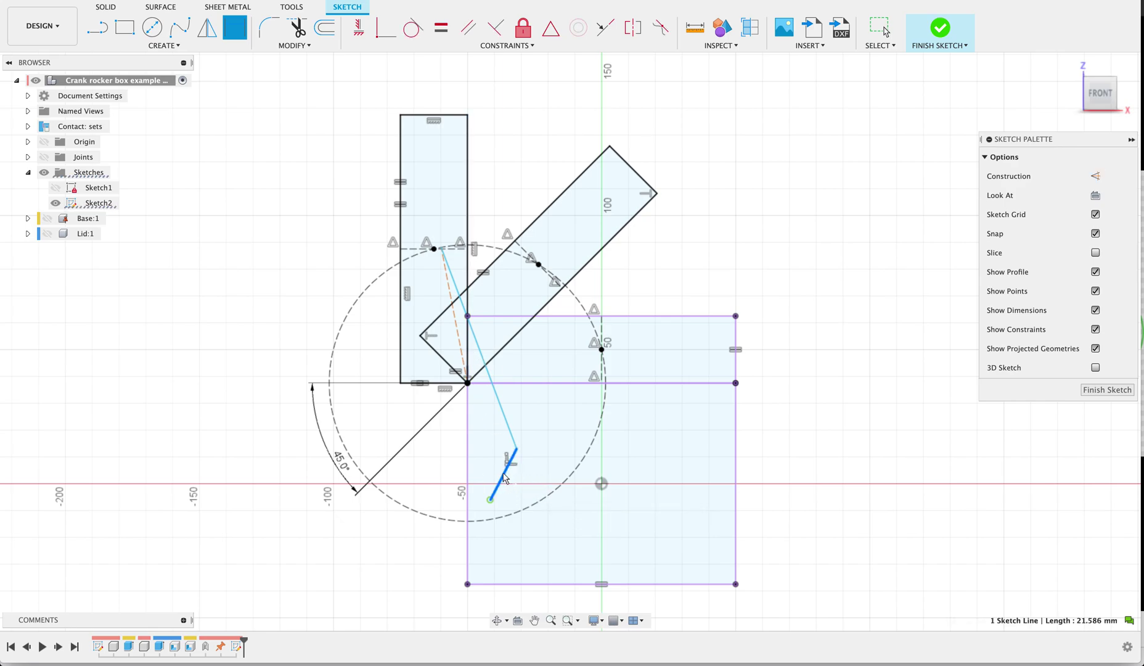
Step: Dimension the short crank link to 20 mm and the long coupler link at 81.18 mm
{"action": "left_click", "coordinate": [541, 525]}
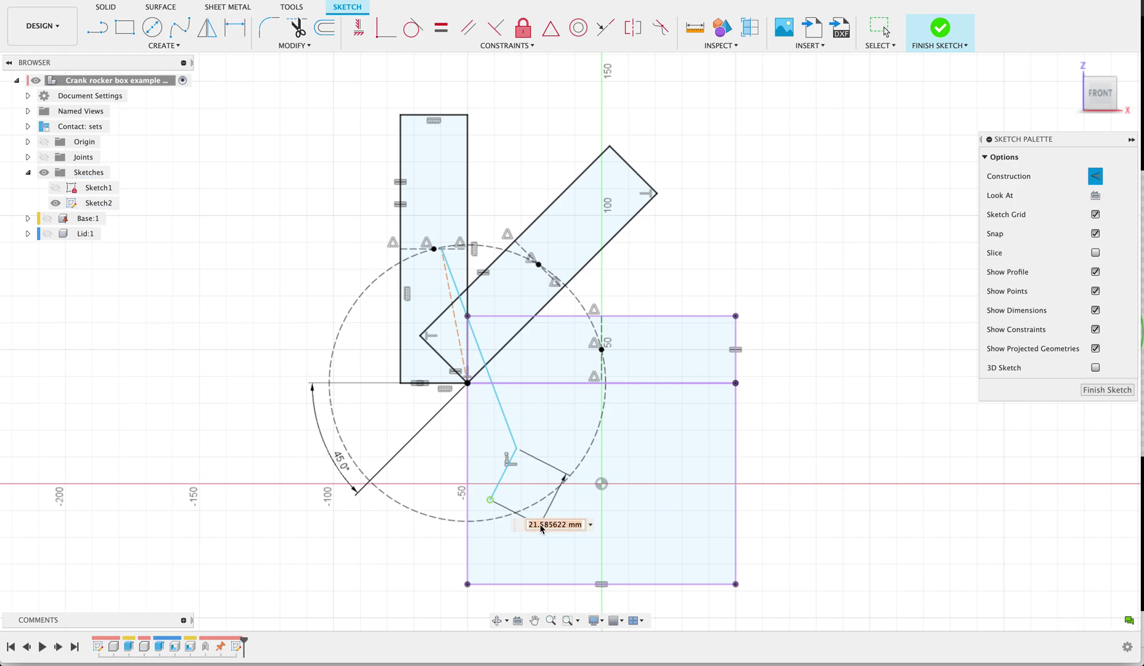
{"action": "key", "text": "Return"}
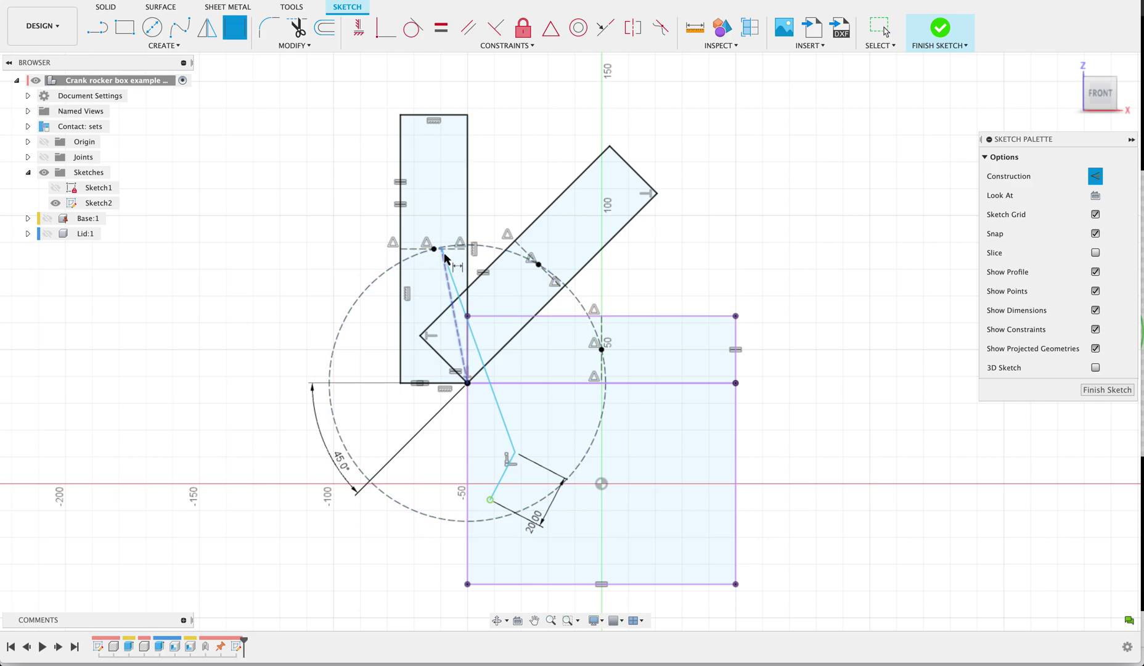
{"action": "left_click", "coordinate": [490, 377]}
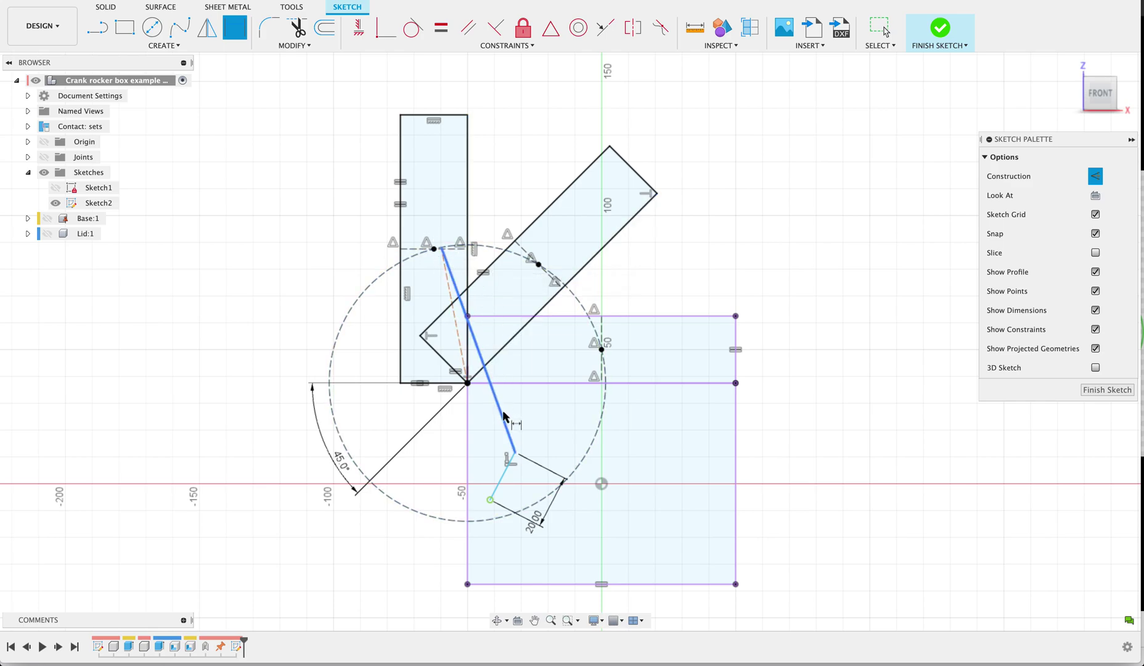
{"action": "left_click", "coordinate": [627, 213]}
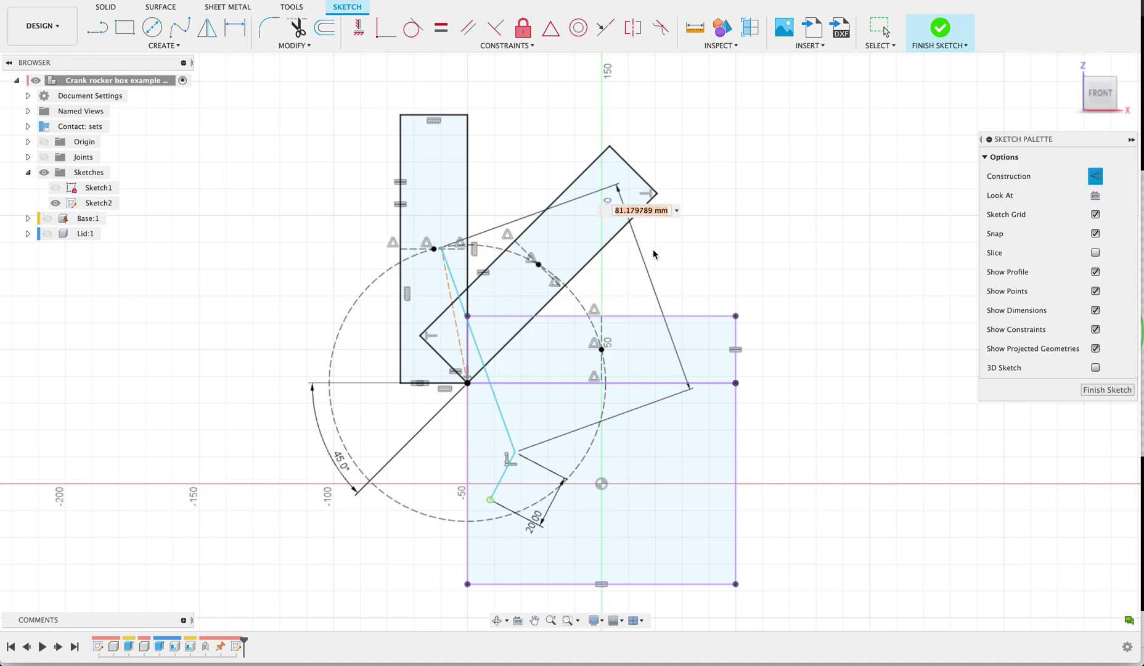
{"action": "key", "text": "Return"}
{"action": "key", "text": "Escape"}
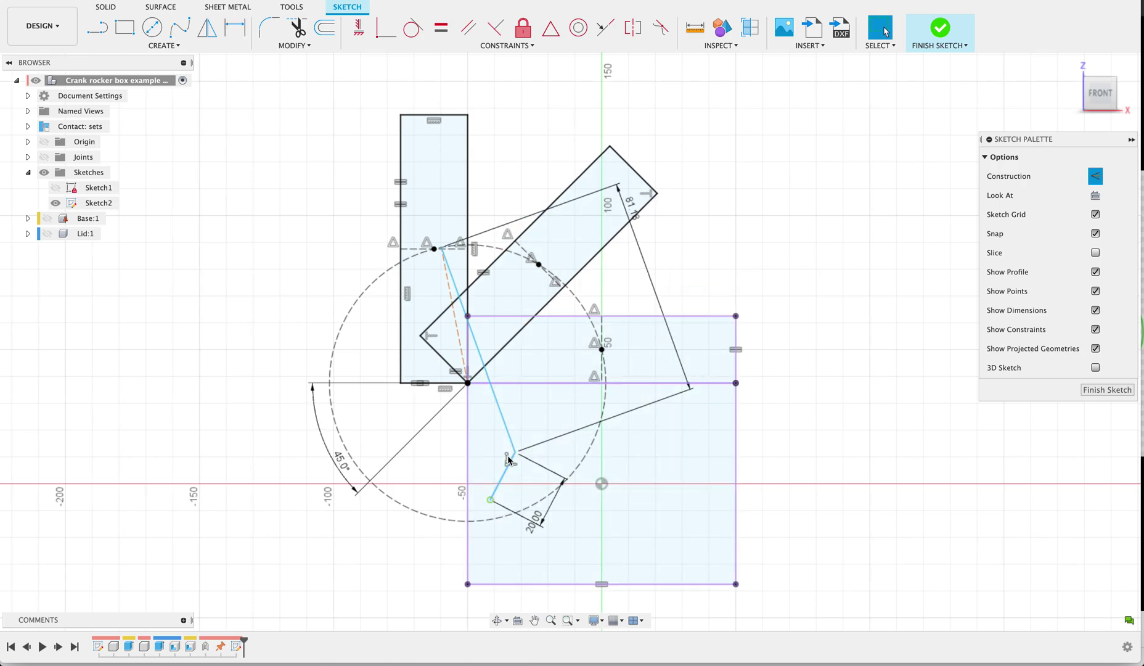
Step: Swing the crank around its pivot, then constrain the coupler's upper joint vertical to the green axis
{"action": "left_click_drag", "start_coordinate": [515, 455], "coordinate": [514, 505]}
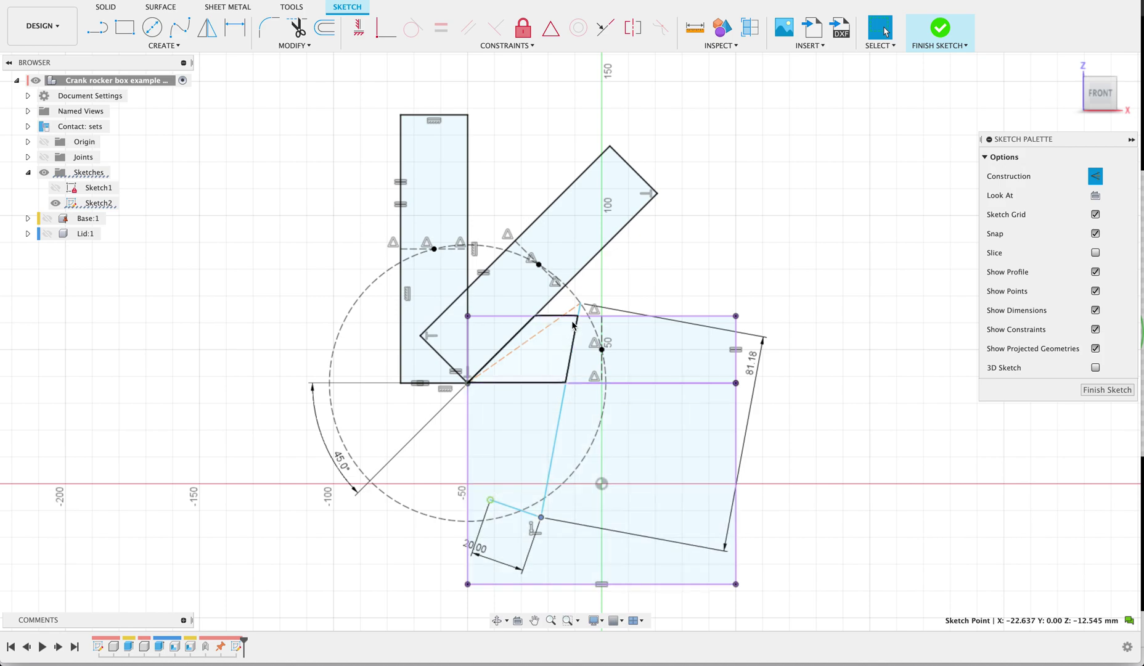
{"action": "left_click_drag", "start_coordinate": [524, 510], "coordinate": [481, 574]}
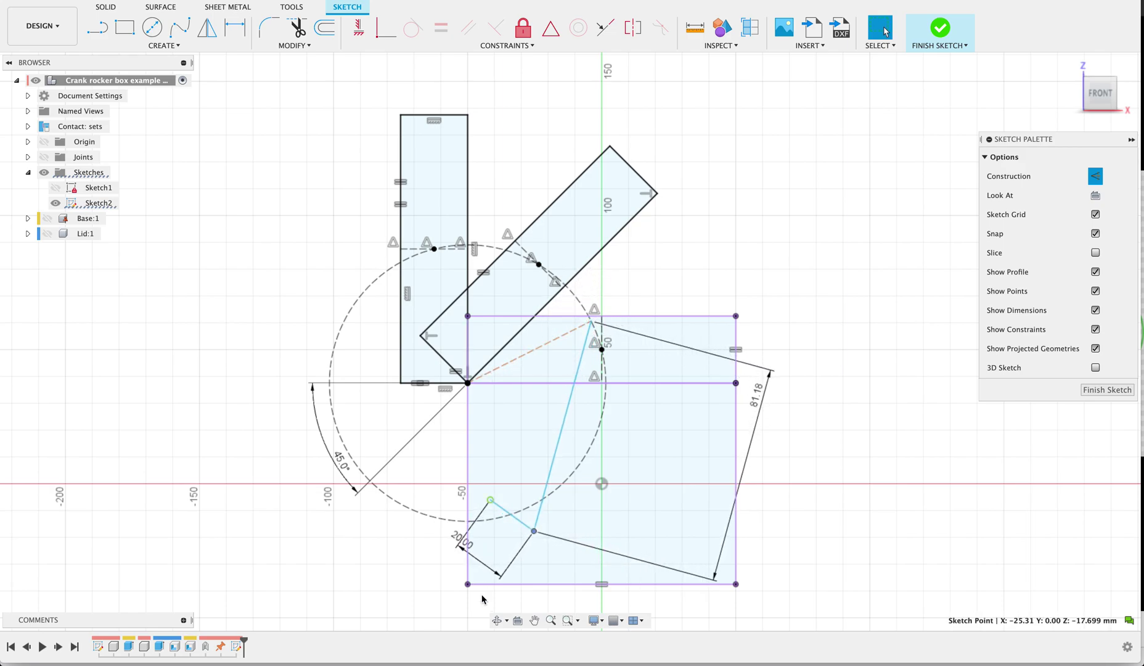
{"action": "mouse_move", "coordinate": [534, 534]}
{"action": "left_mouse_down"}
{"action": "mouse_move", "coordinate": [559, 485]}
{"action": "mouse_move", "coordinate": [518, 438]}
{"action": "mouse_move", "coordinate": [540, 553]}
{"action": "left_mouse_up"}
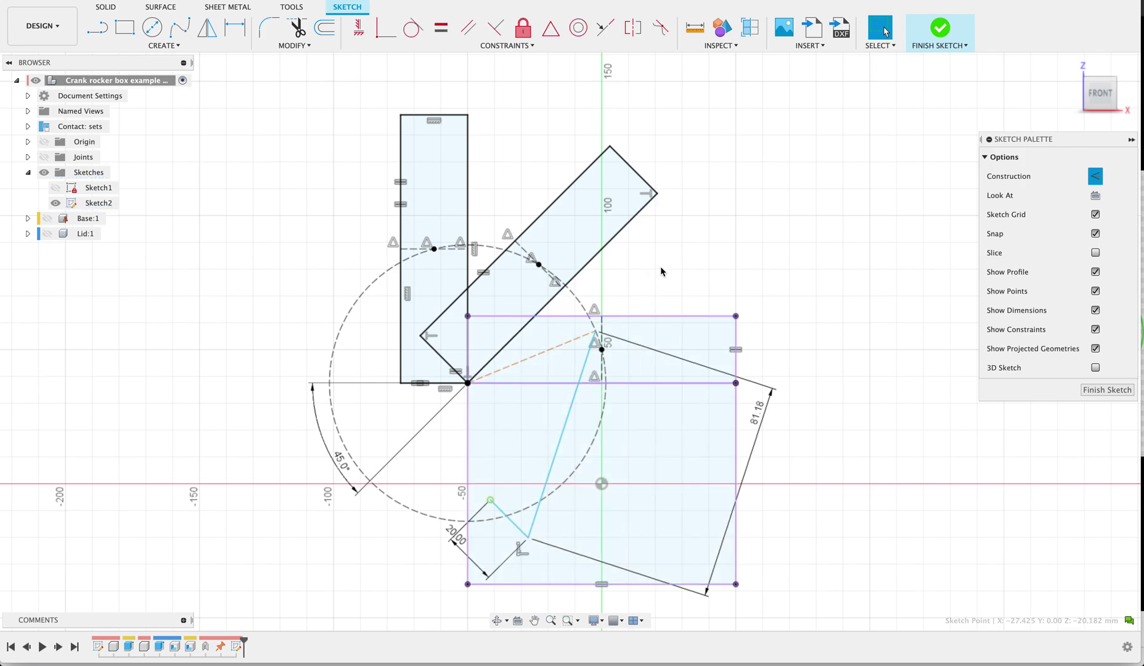
{"action": "left_click", "coordinate": [379, 28]}
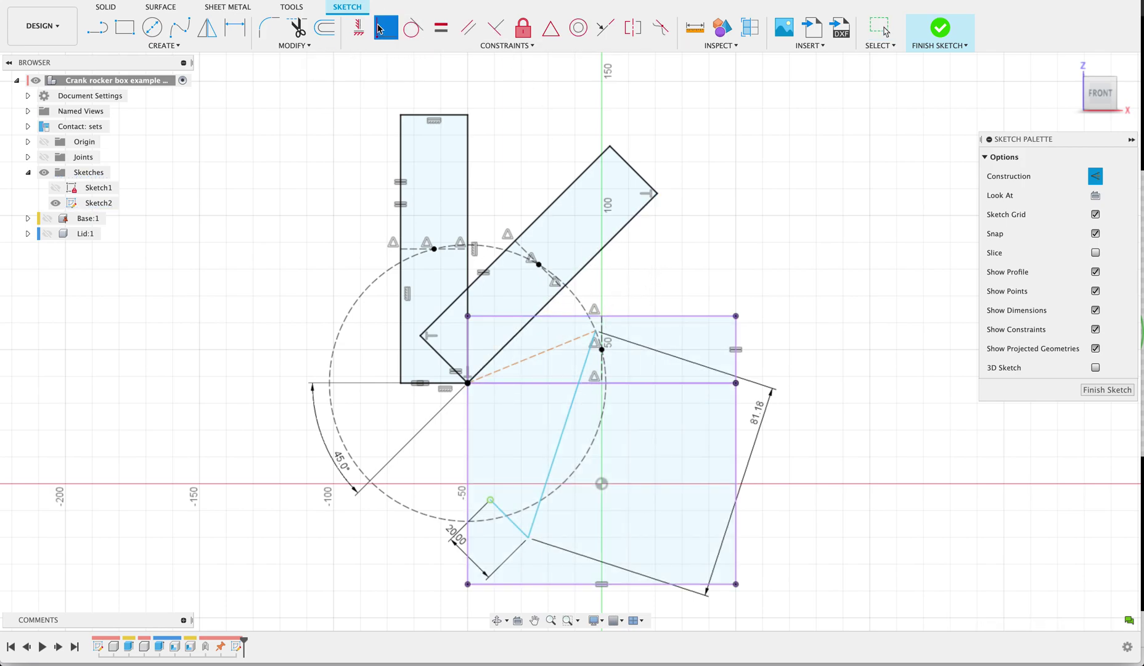
{"action": "left_click", "coordinate": [595, 332]}
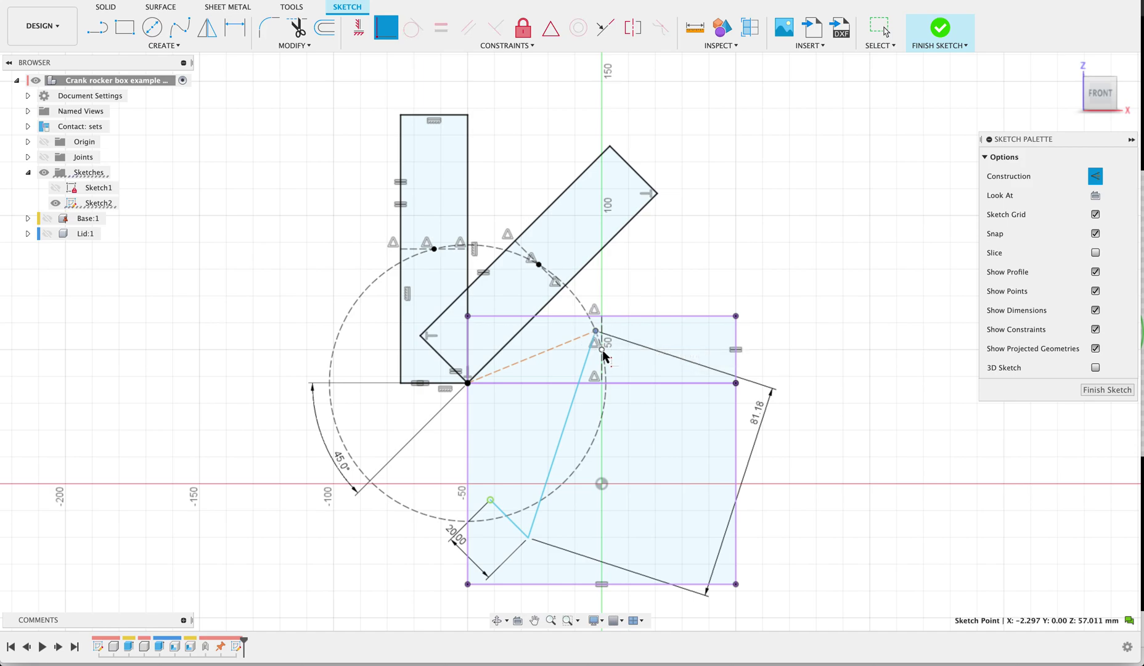
{"action": "left_click", "coordinate": [602, 351]}
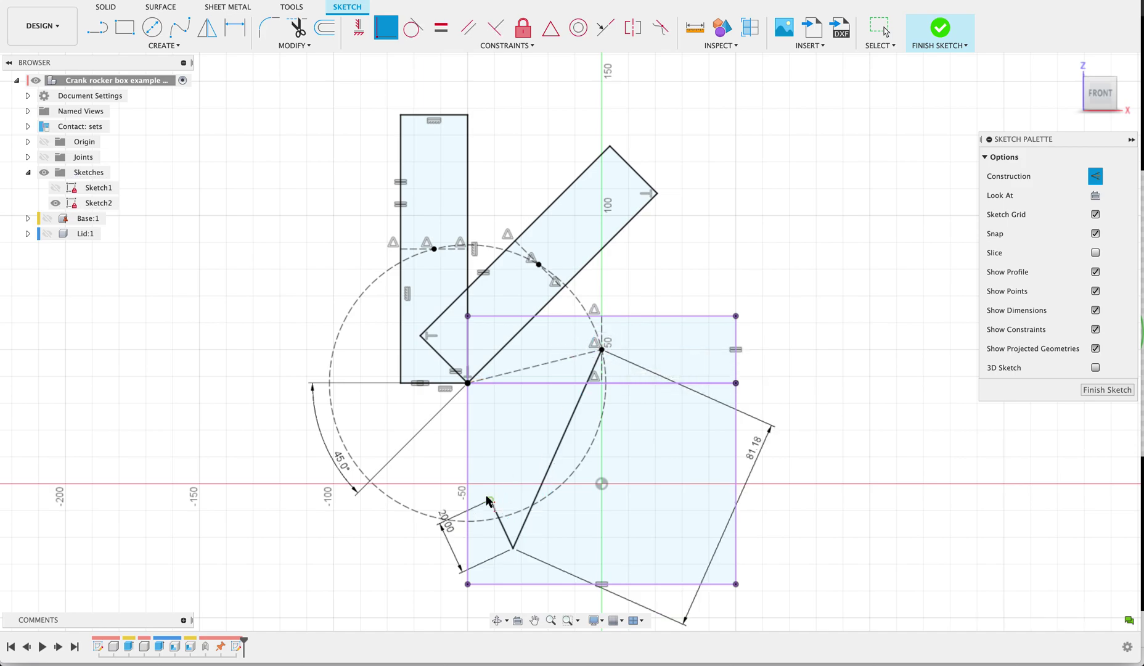
{"action": "key", "text": "Escape"}
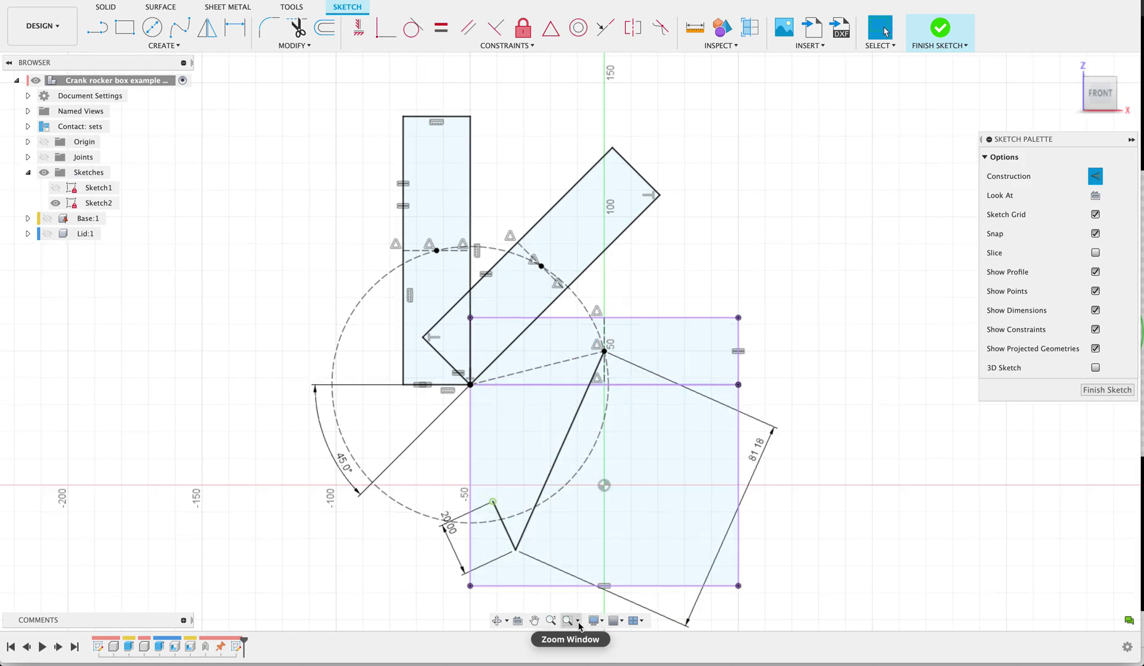
Step: Start a center-to-center slot at the crank pivot, cancel it, and turn off construction mode
{"action": "key", "text": "s"}
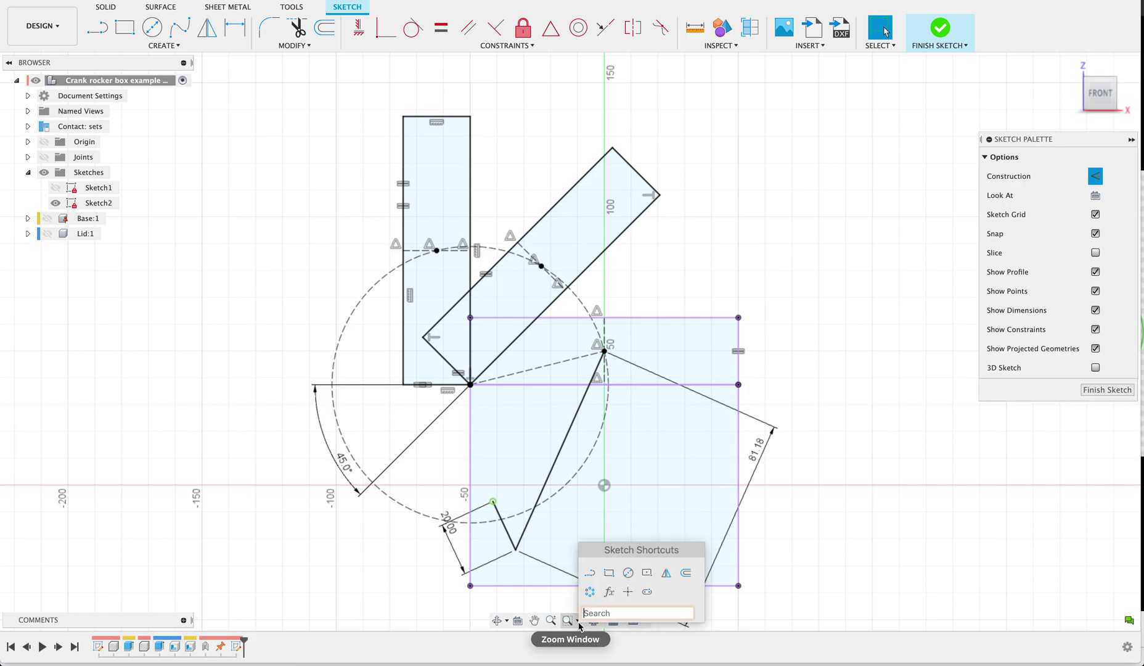
{"action": "left_click", "coordinate": [647, 593]}
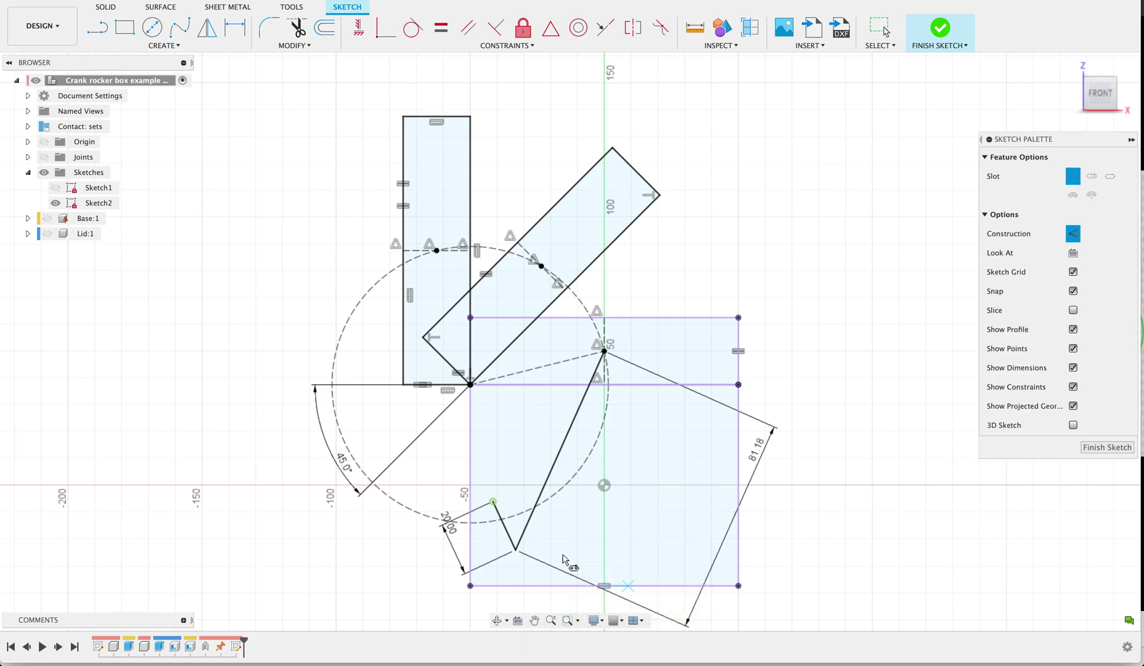
{"action": "left_click", "coordinate": [492, 501]}
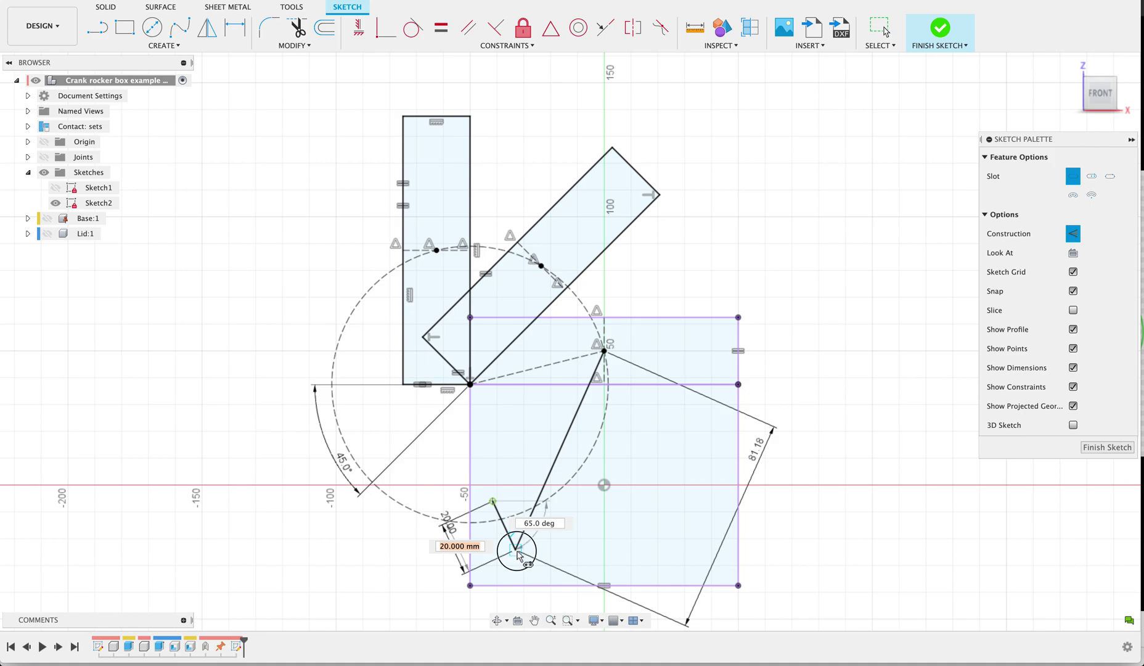
{"action": "left_click", "coordinate": [516, 548]}
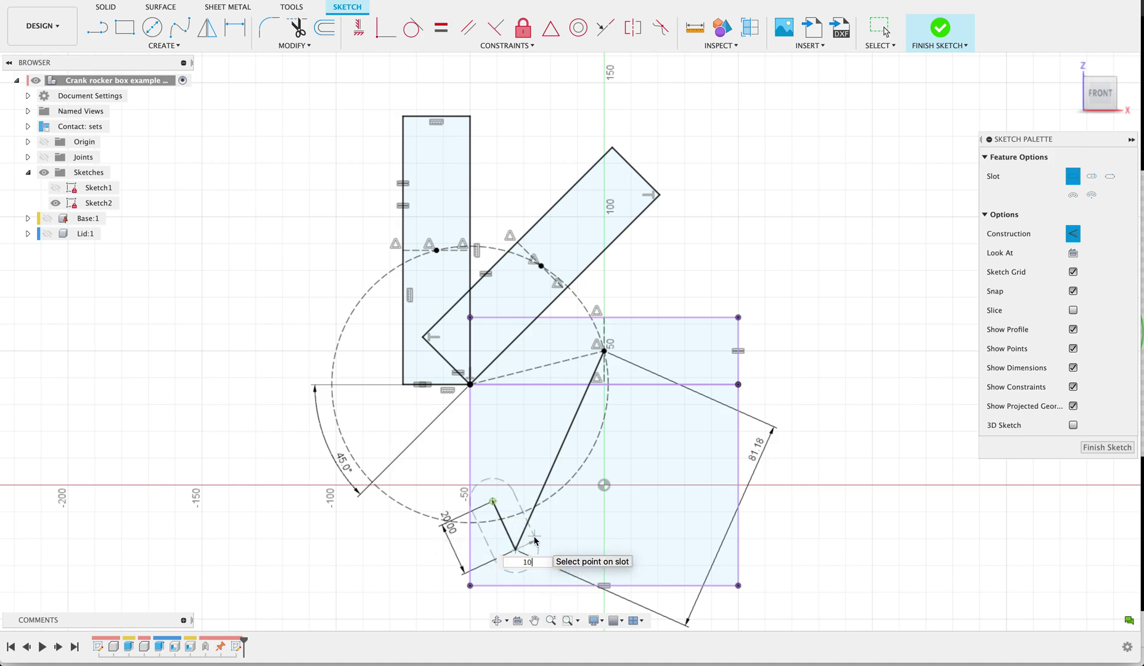
{"action": "type", "text": "10"}
{"action": "key", "text": "Escape"}
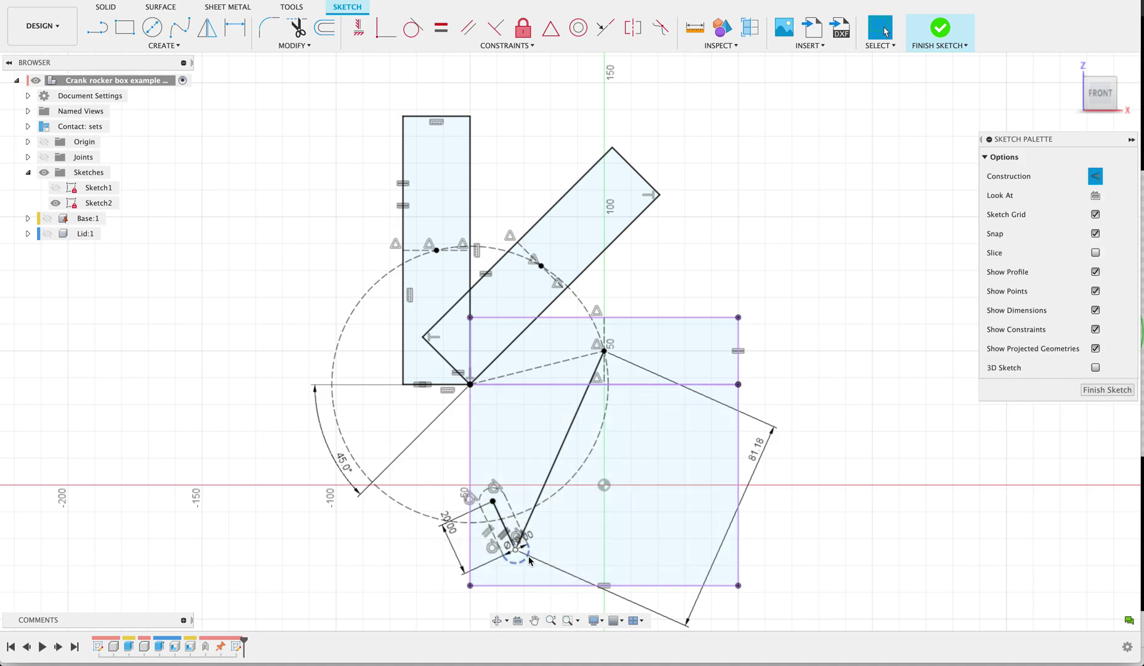
{"action": "left_click", "coordinate": [1095, 176]}
{"action": "key", "text": "s"}
{"action": "key", "text": "Escape"}
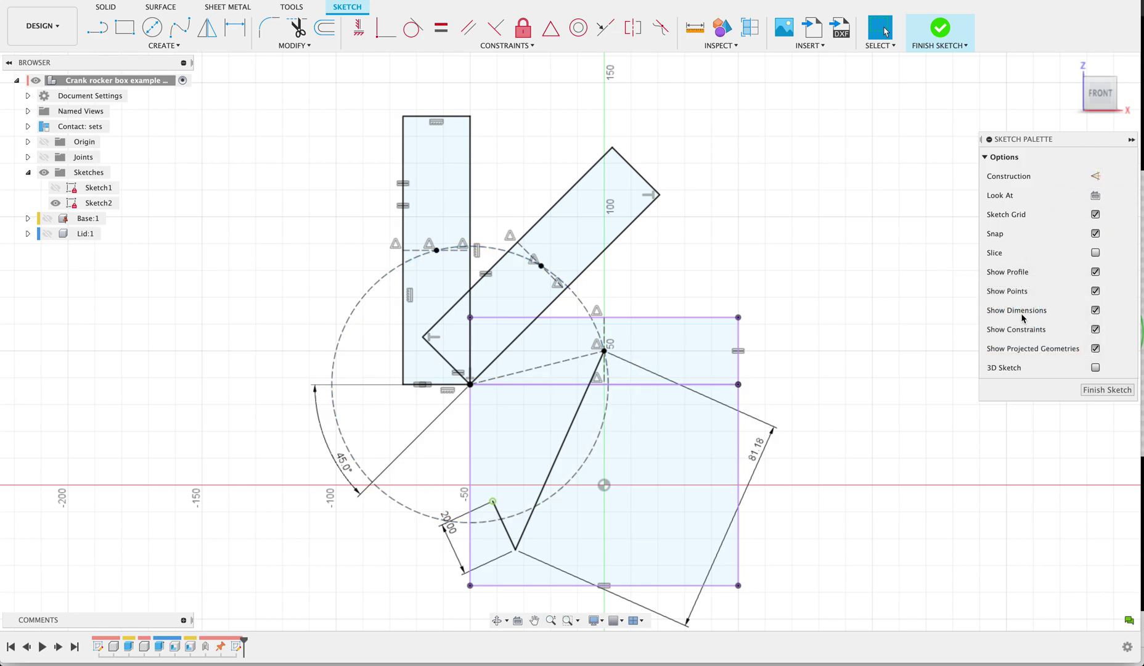
Step: Draw a 10 mm wide center-to-center slot over the short crank link
{"action": "key", "text": "s"}
{"action": "left_click", "coordinate": [817, 346]}
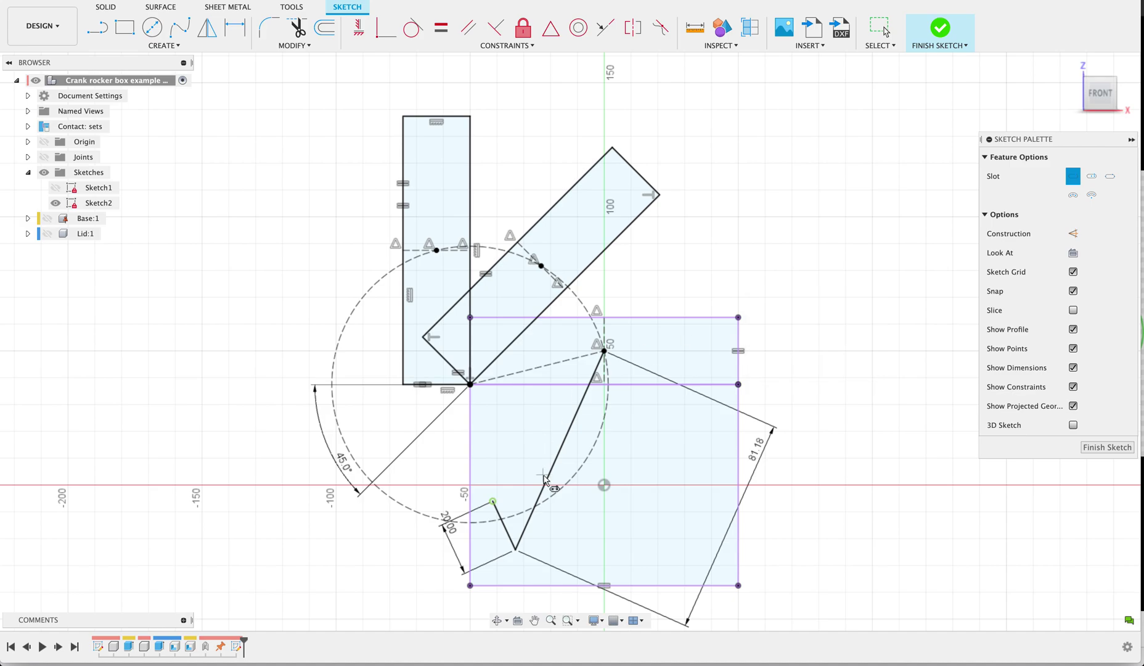
{"action": "left_click", "coordinate": [492, 501]}
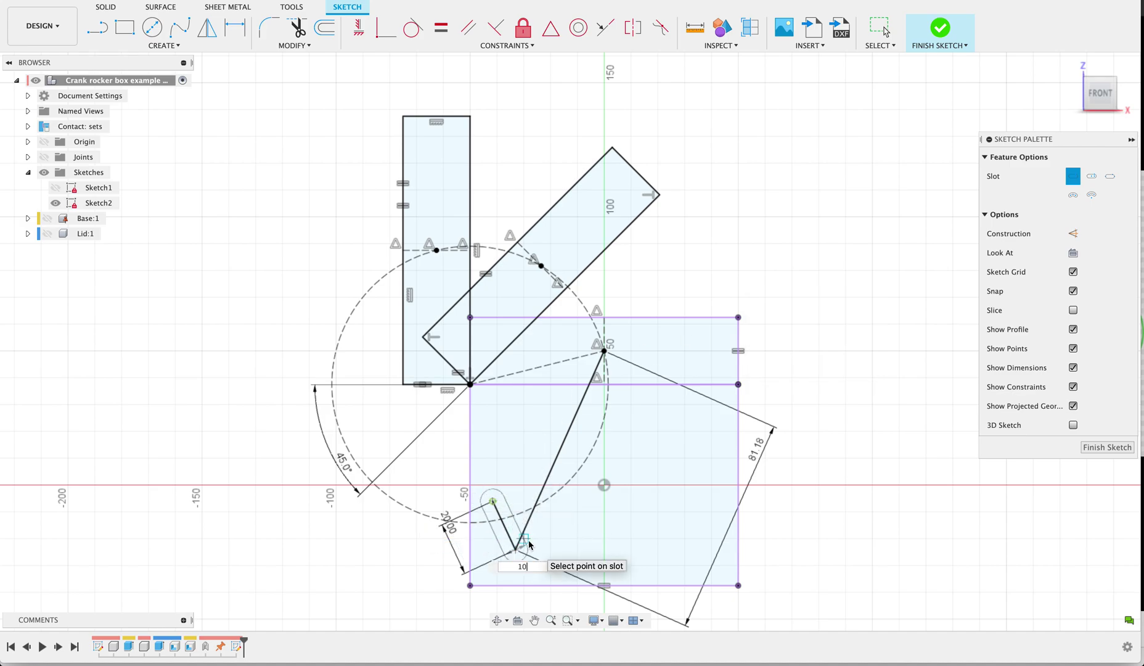
{"action": "type", "text": "10"}
{"action": "key", "text": "Return"}
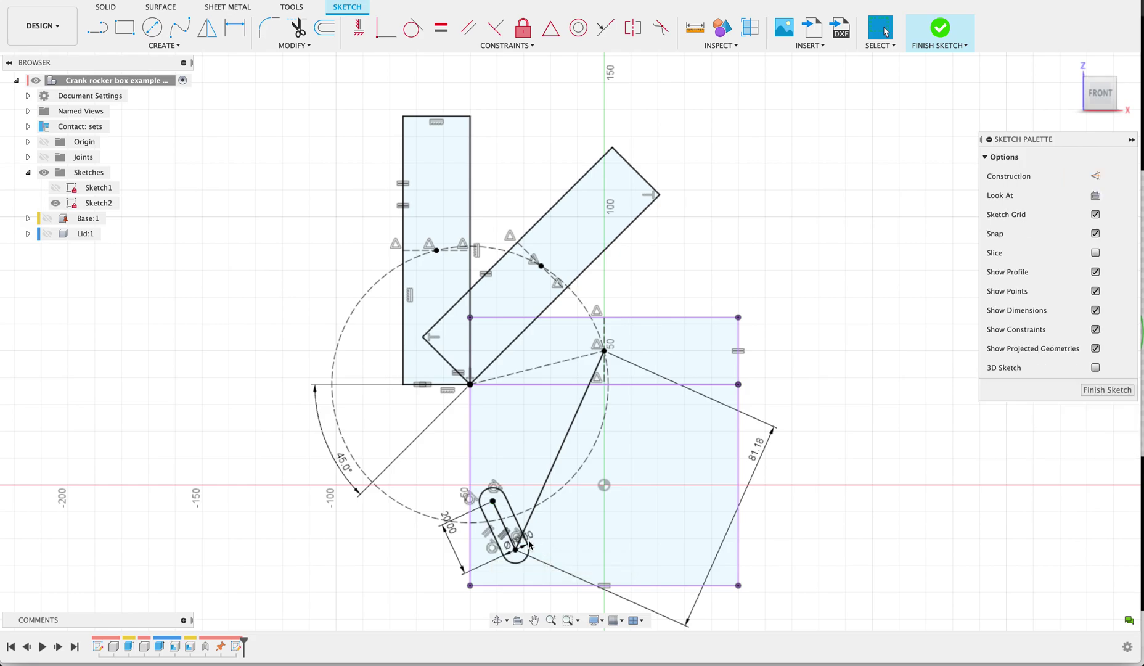
Step: Draw a 10 mm wide slot along the coupler link up to the circle point
{"action": "key", "text": "s"}
{"action": "left_click", "coordinate": [593, 591]}
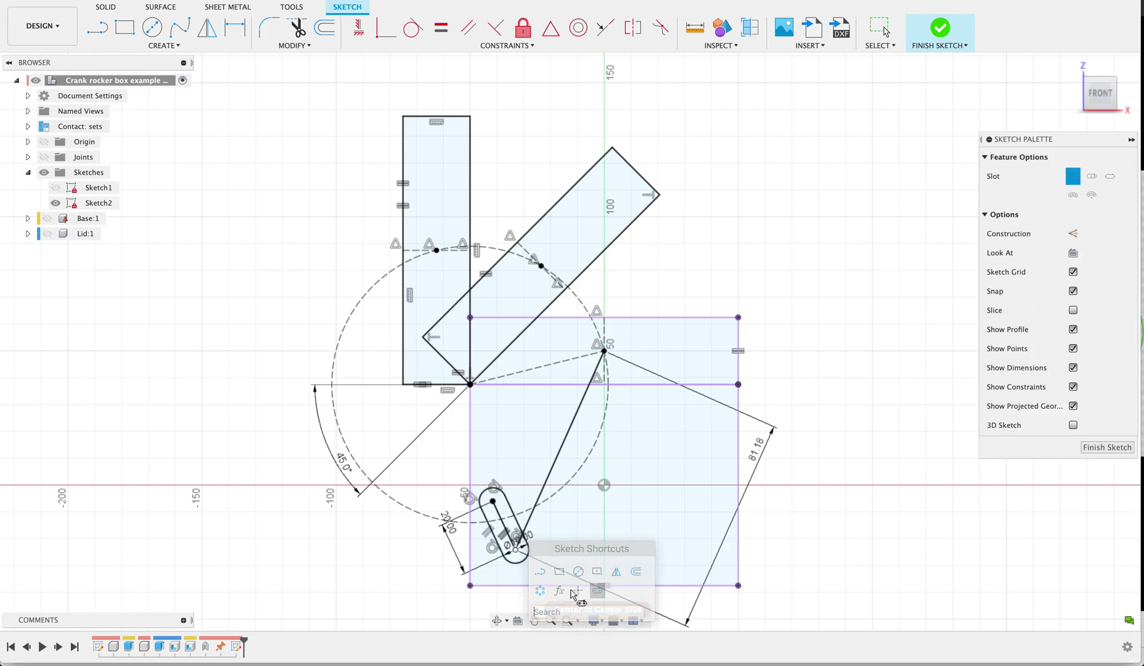
{"action": "left_click", "coordinate": [515, 549]}
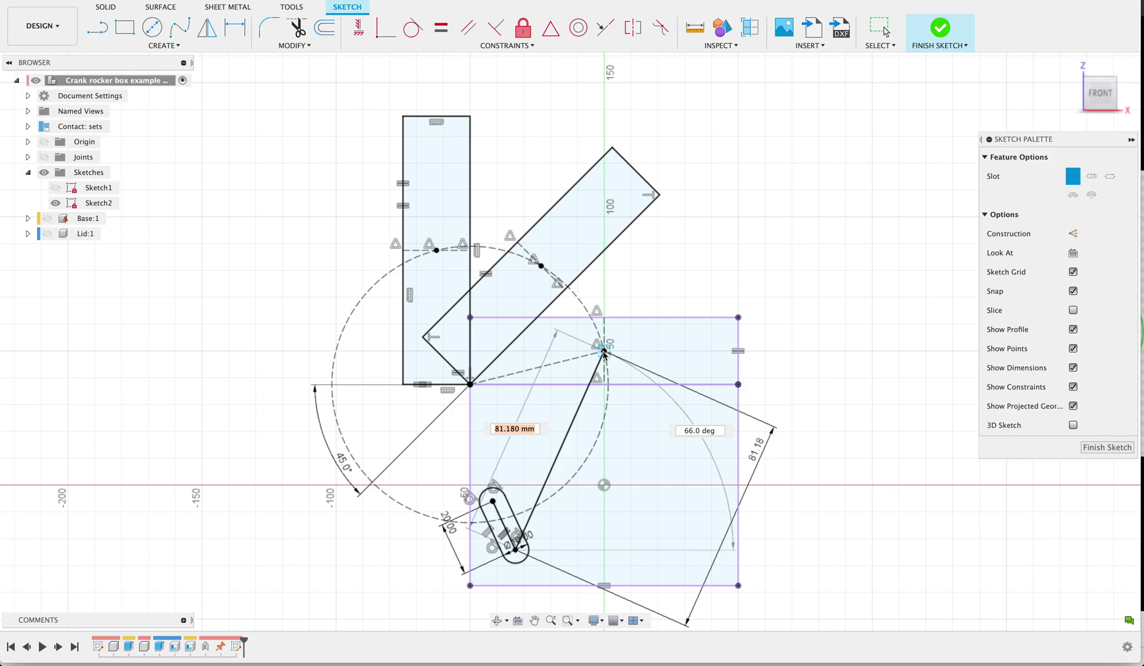
{"action": "left_click", "coordinate": [604, 351]}
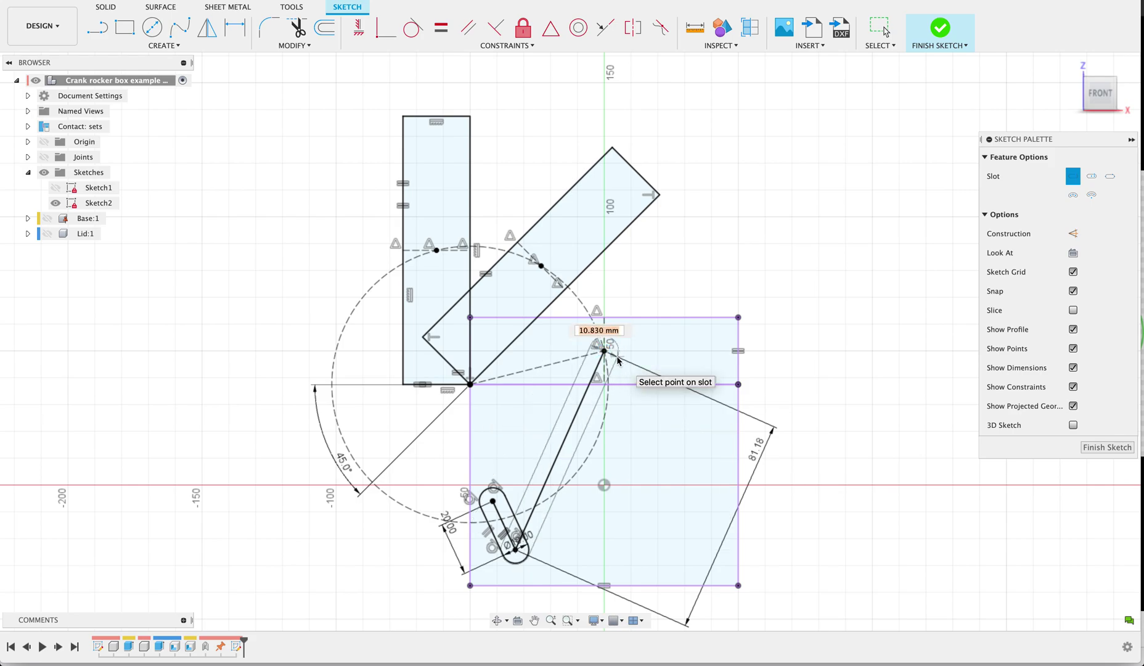
{"action": "type", "text": "10"}
{"action": "key", "text": "Tab"}
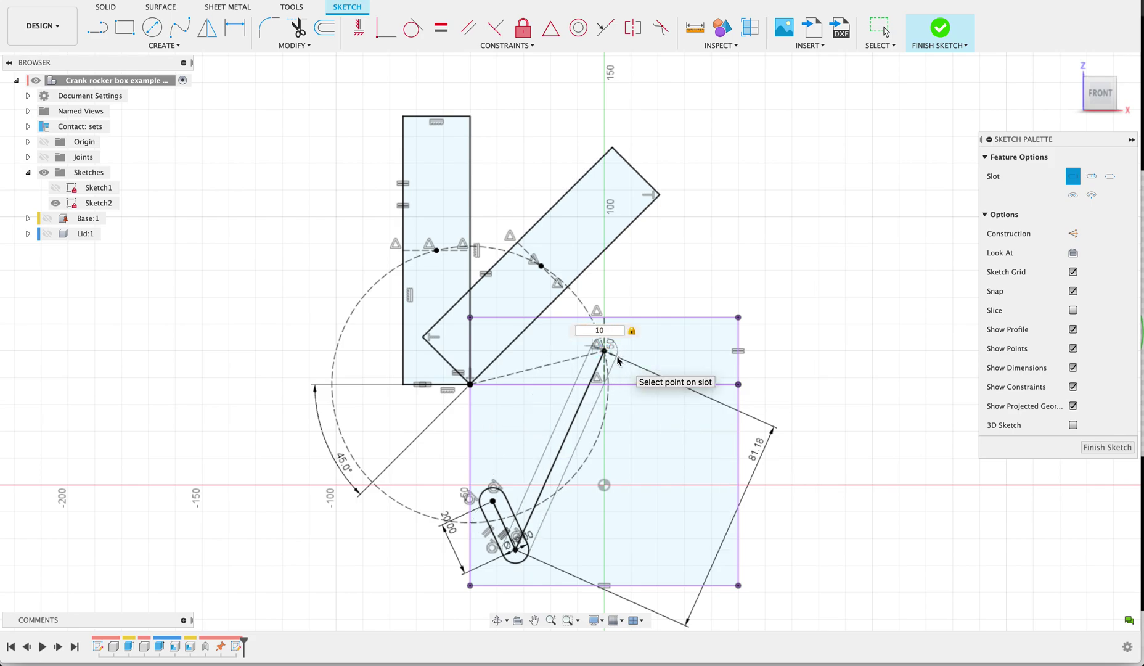
{"action": "key", "text": "Return"}
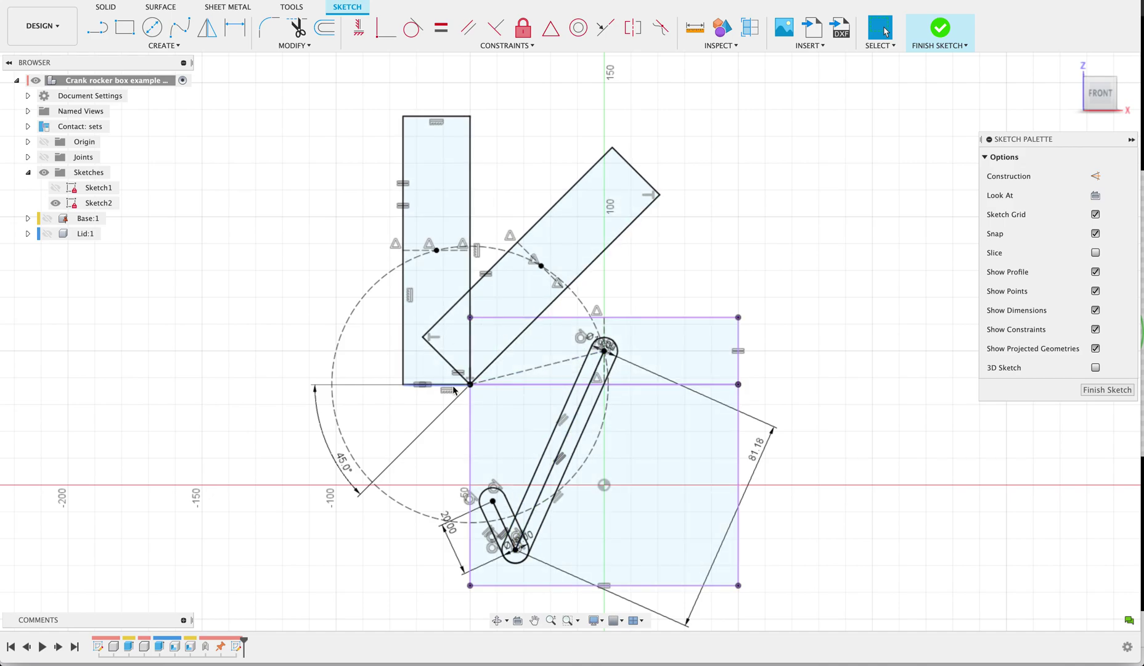
Step: Press Pull the small slot's three regions 2 mm into a new body, then unhide Sketch2
{"action": "scroll", "coordinate": [550, 433], "scroll_direction": "up", "scroll_amount": 1}
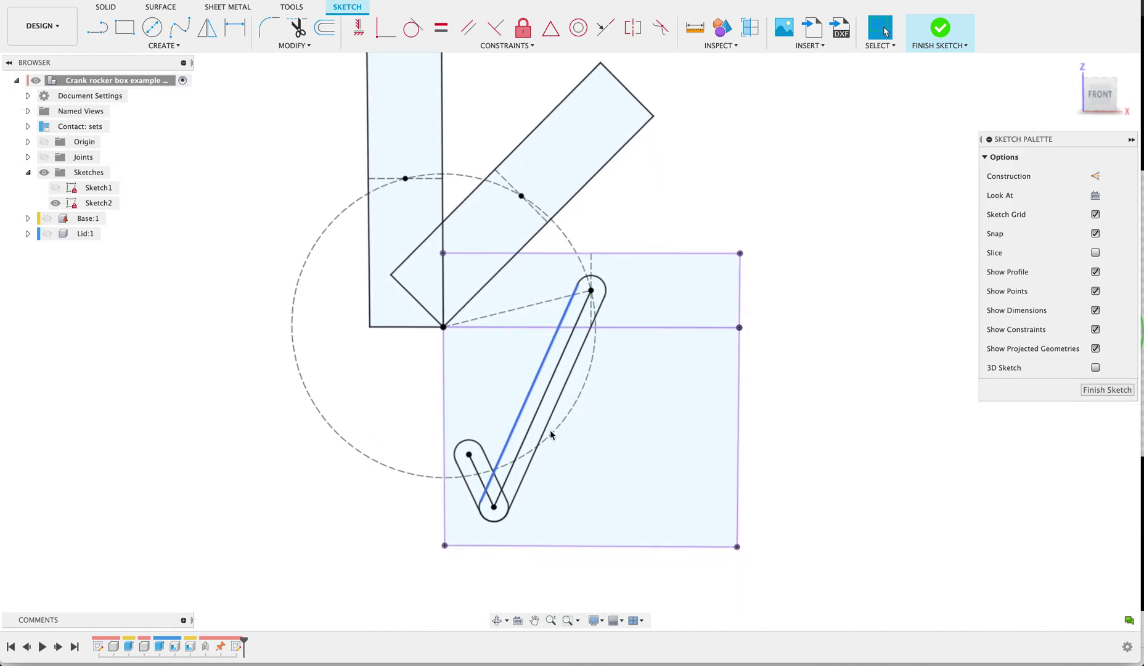
{"action": "key", "text": "q"}
{"action": "left_click", "coordinate": [467, 438]}
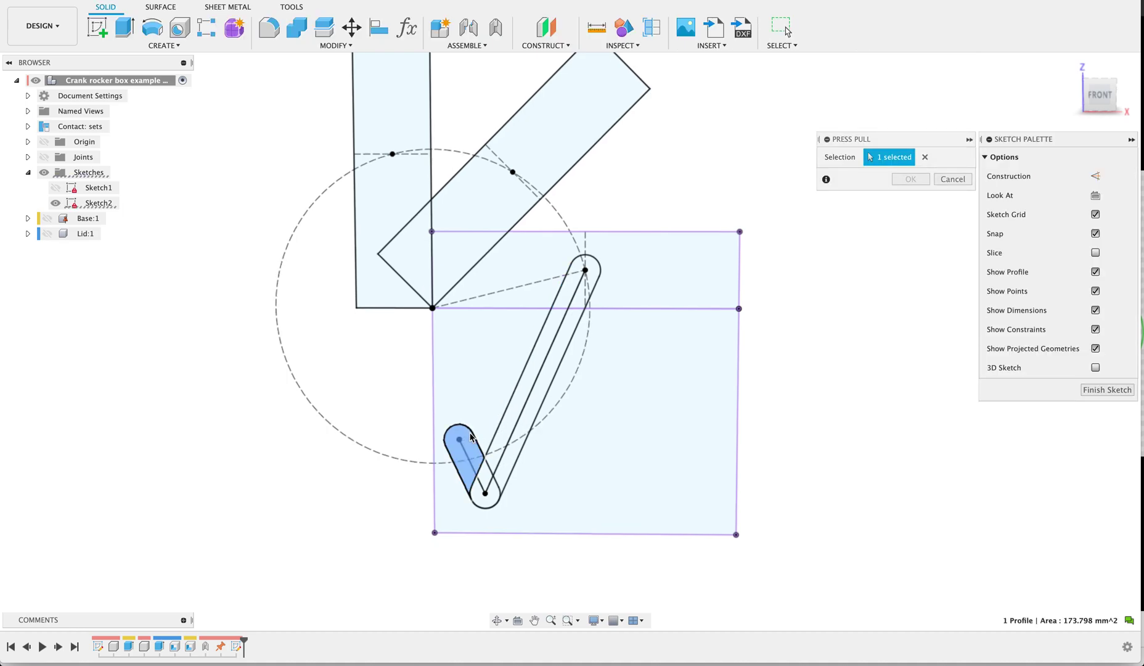
{"action": "left_click", "coordinate": [486, 472]}
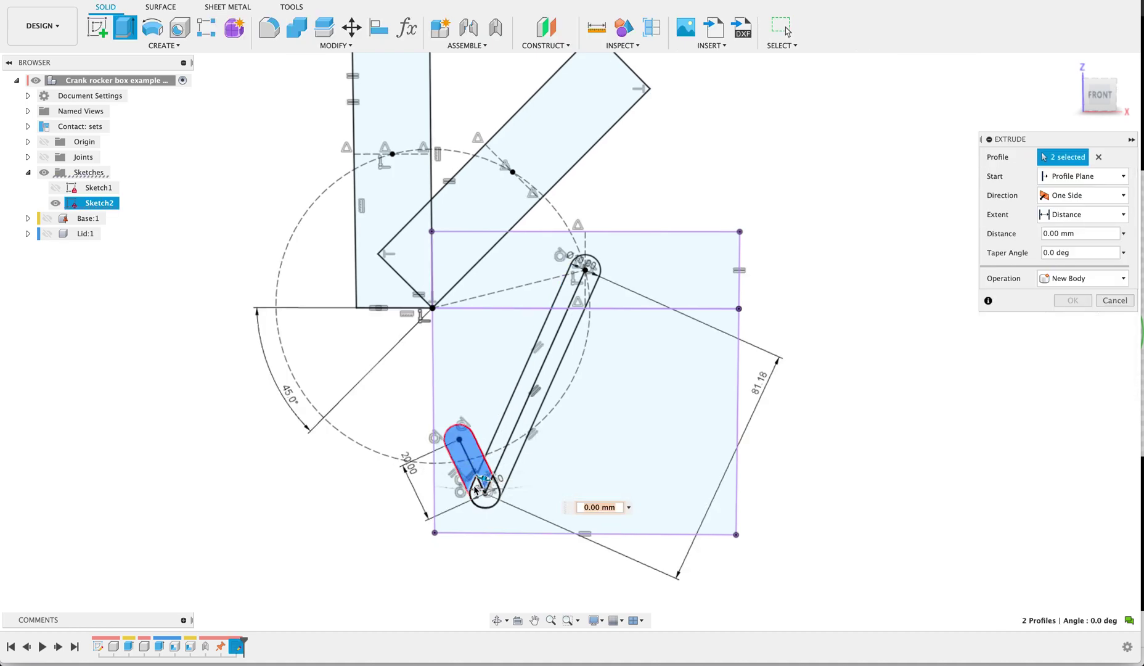
{"action": "left_click", "coordinate": [487, 495]}
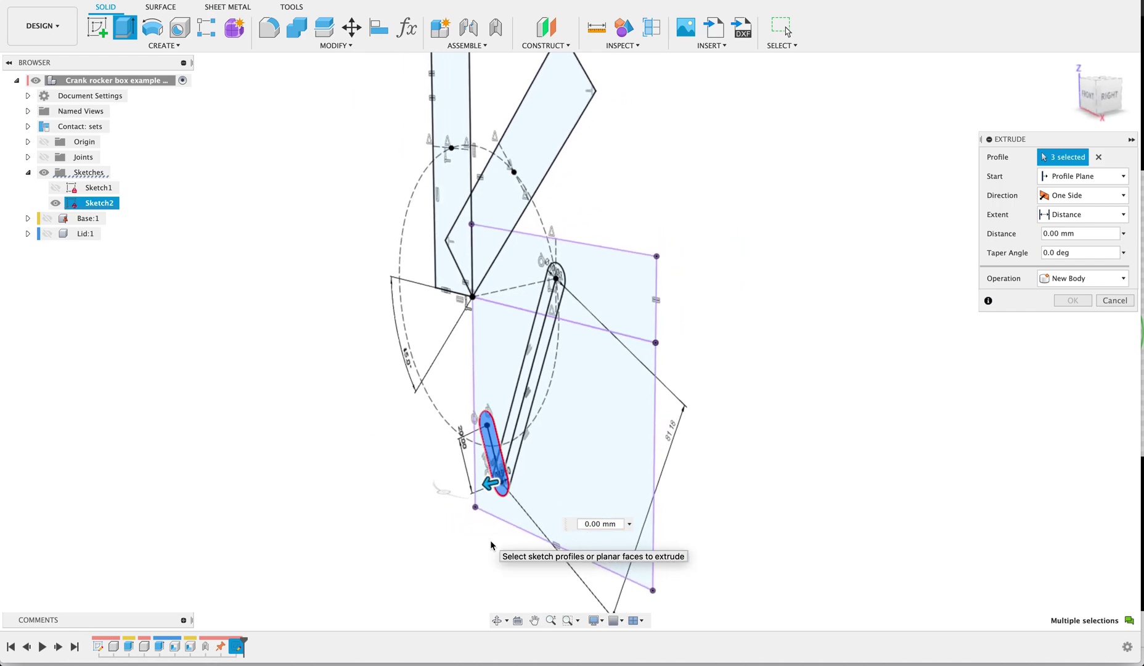
{"action": "type", "text": "2"}
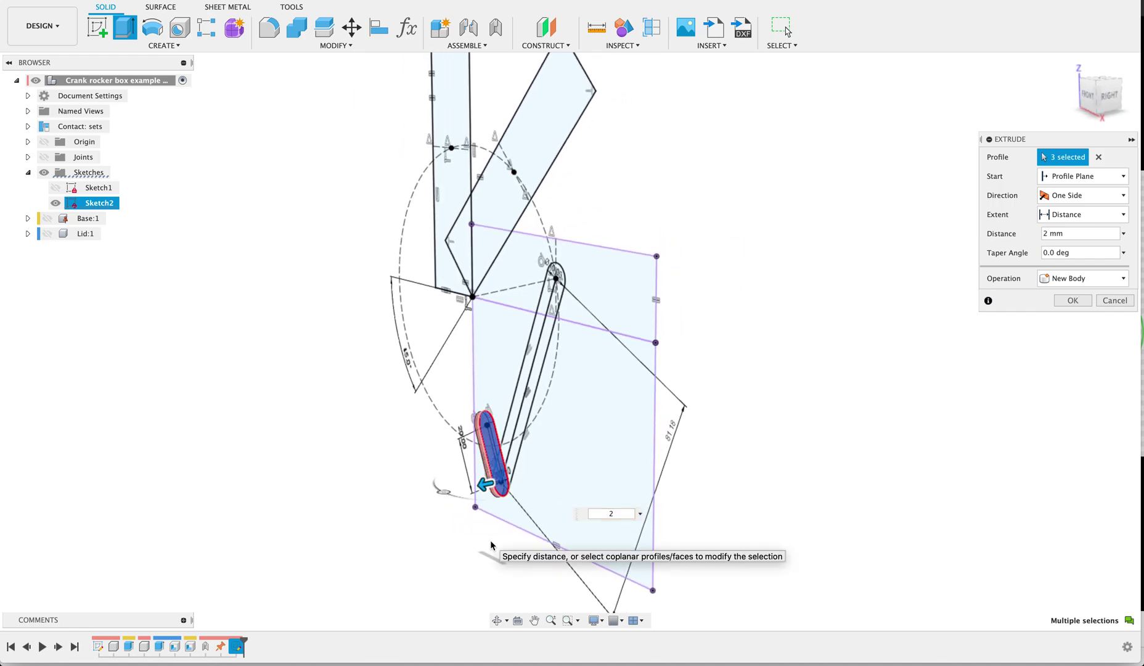
{"action": "key", "text": "Return"}
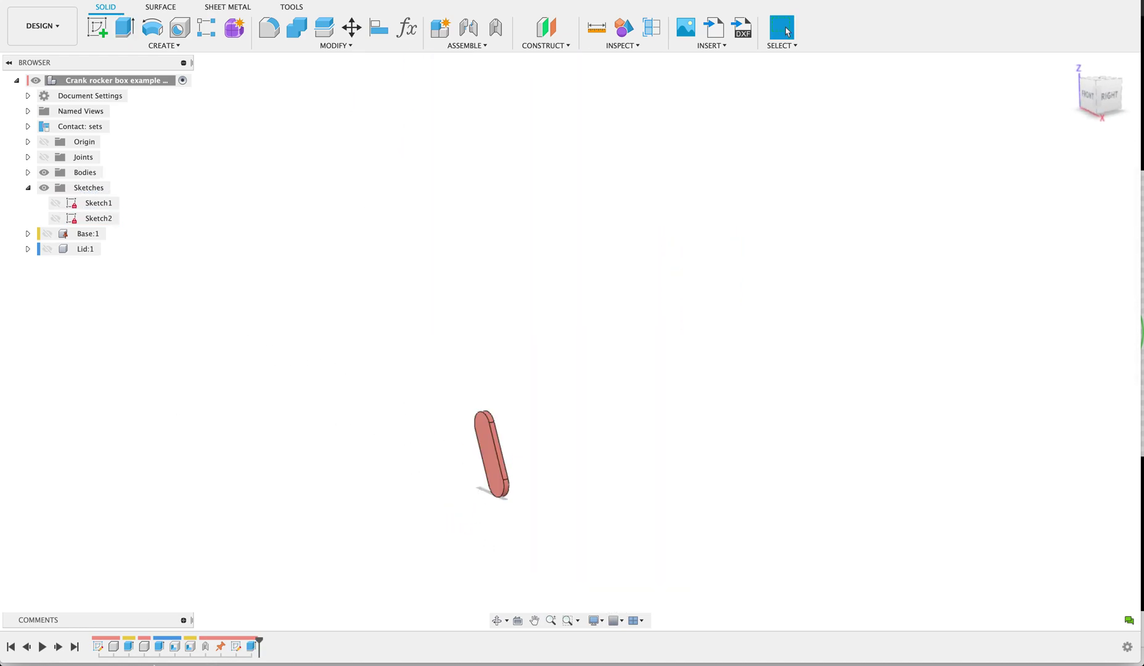
{"action": "left_click", "coordinate": [236, 651]}
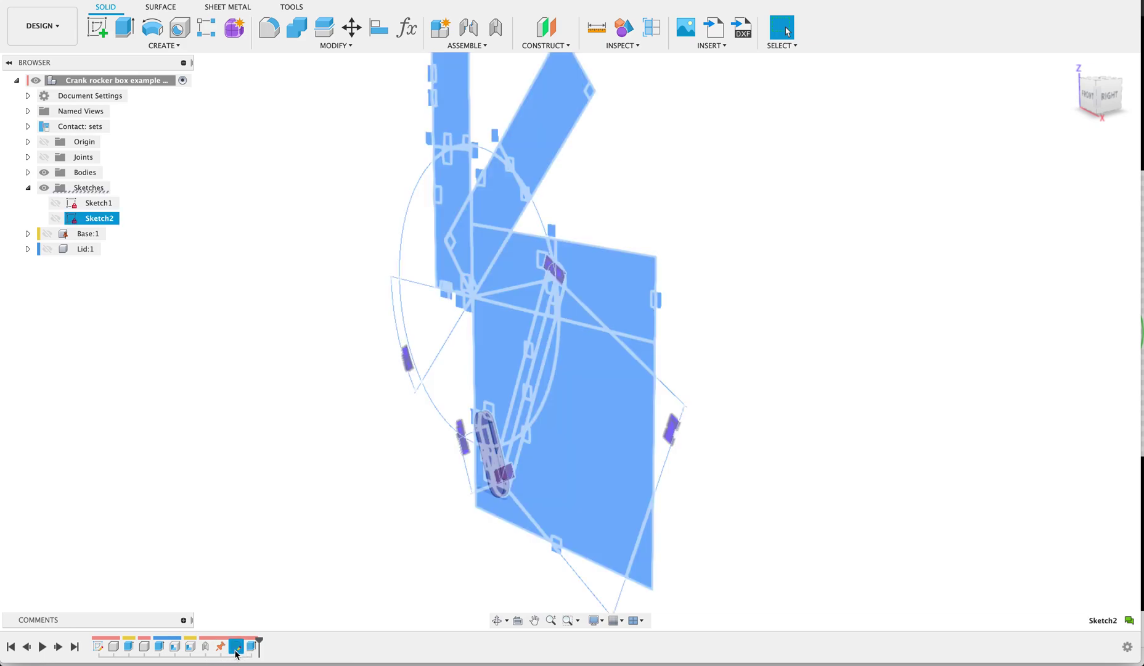
{"action": "left_click", "coordinate": [55, 218]}
Step: Start an extrusion and select all the long slot's profiles, including end regions hidden under the bodies
{"action": "left_click", "coordinate": [230, 313]}
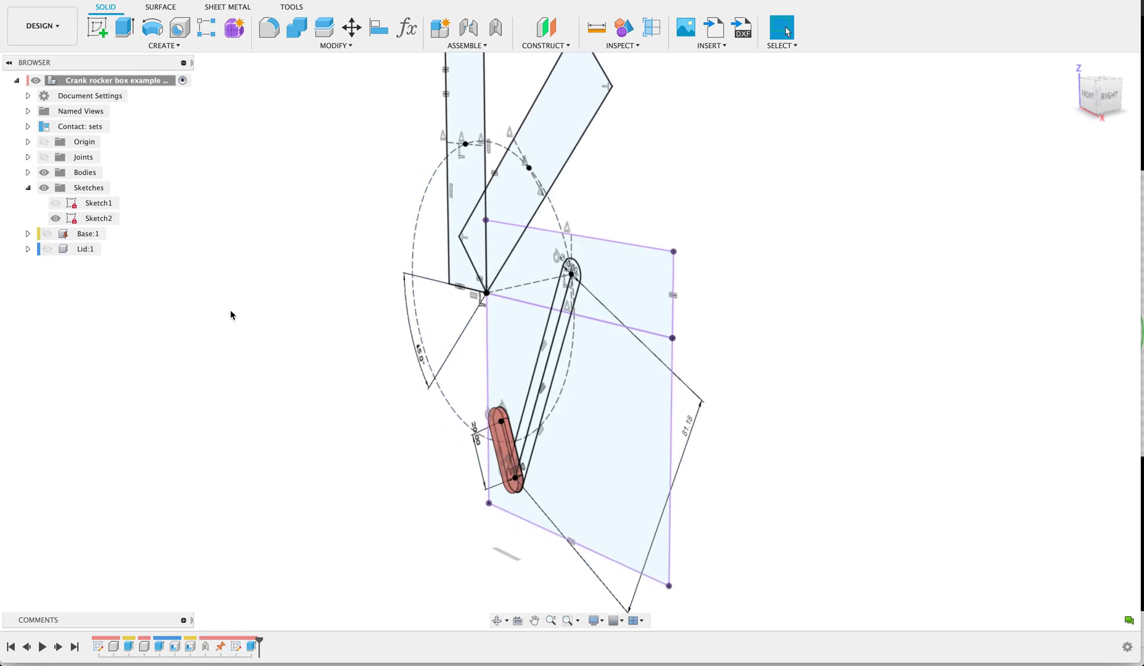
{"action": "scroll", "coordinate": [235, 316], "scroll_direction": "up", "scroll_amount": 3}
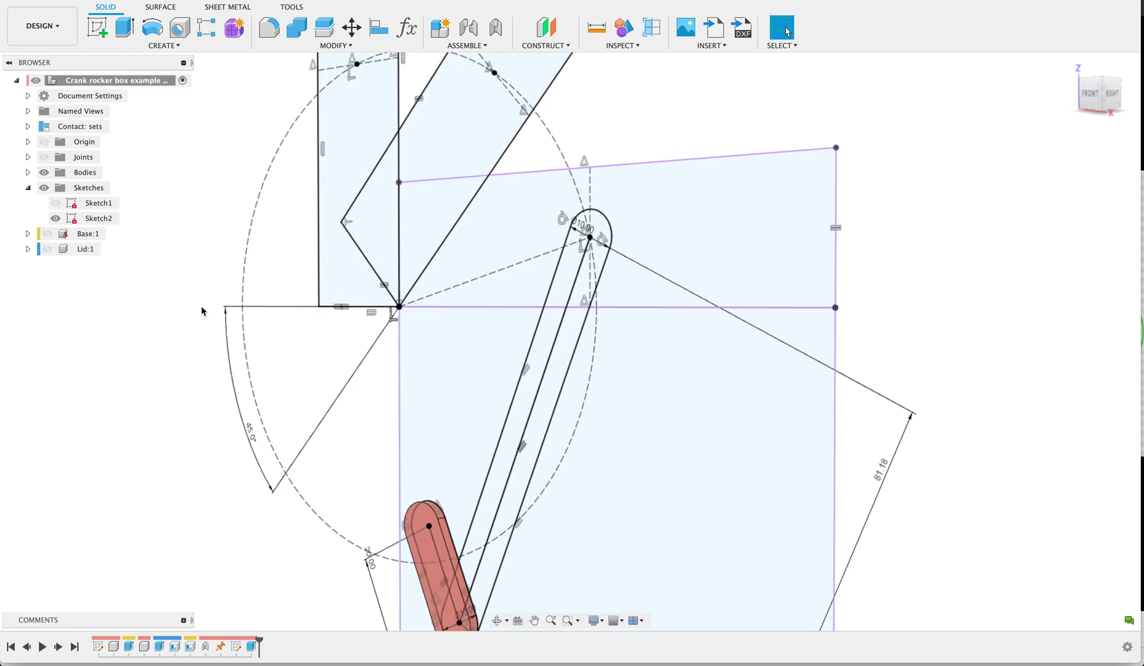
{"action": "key", "text": "q"}
{"action": "middle_click_drag", "start_coordinate": [205, 311], "coordinate": [237, 291]}
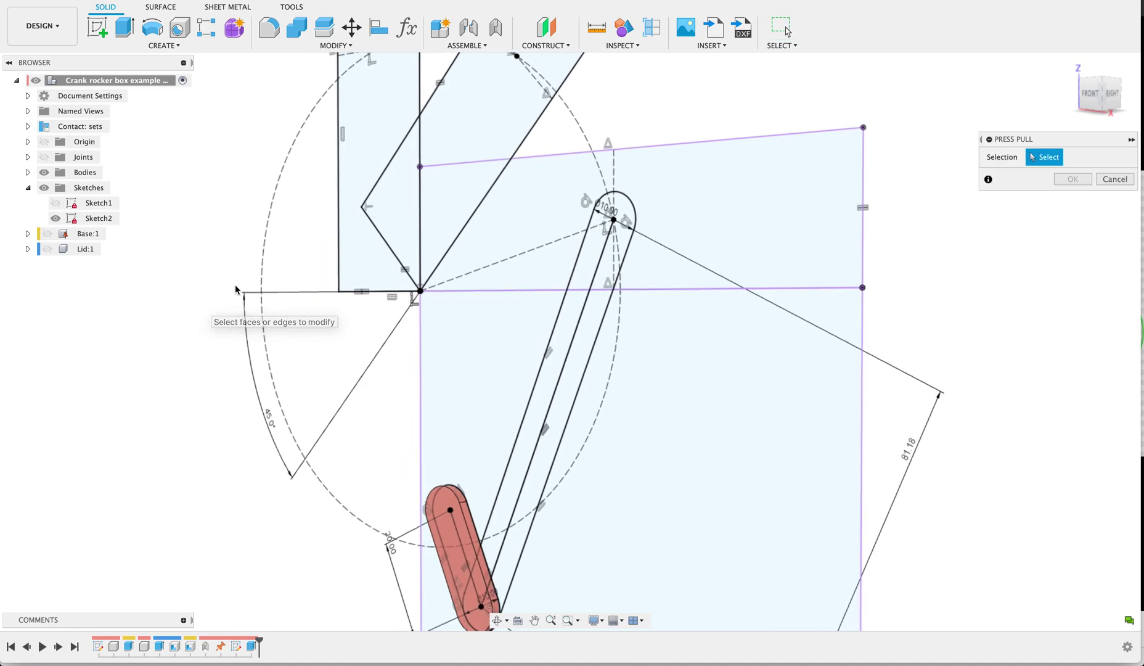
{"action": "left_click", "coordinate": [562, 322]}
{"action": "left_click", "coordinate": [604, 274]}
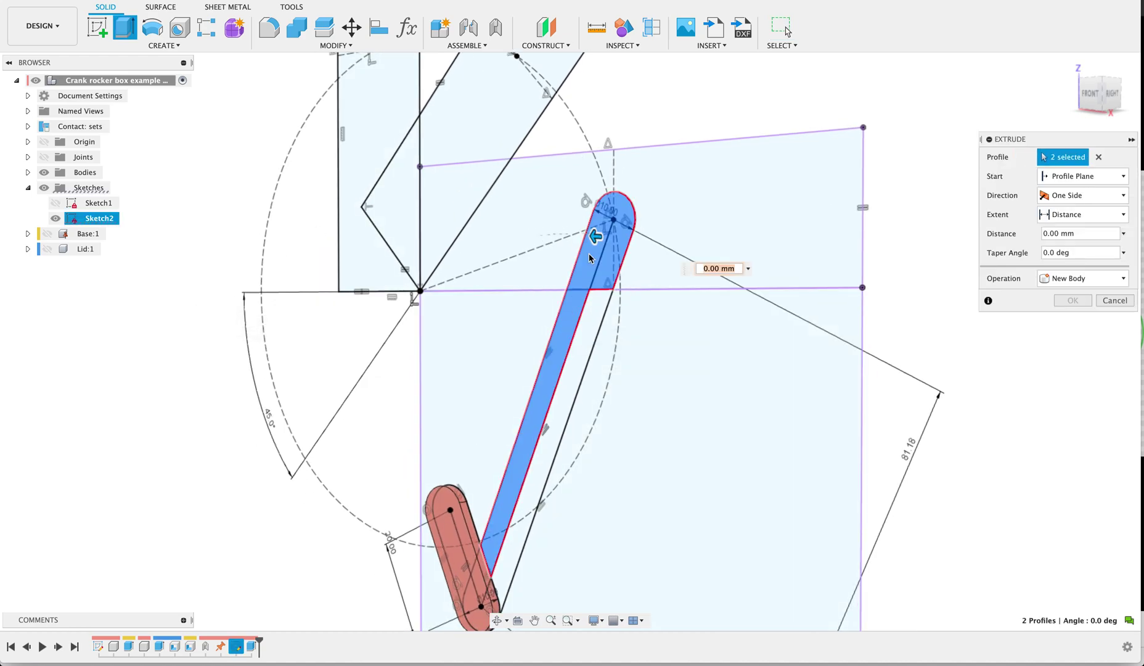
{"action": "left_click", "coordinate": [603, 318]}
{"action": "scroll", "coordinate": [552, 403], "scroll_direction": "down", "scroll_amount": 5}
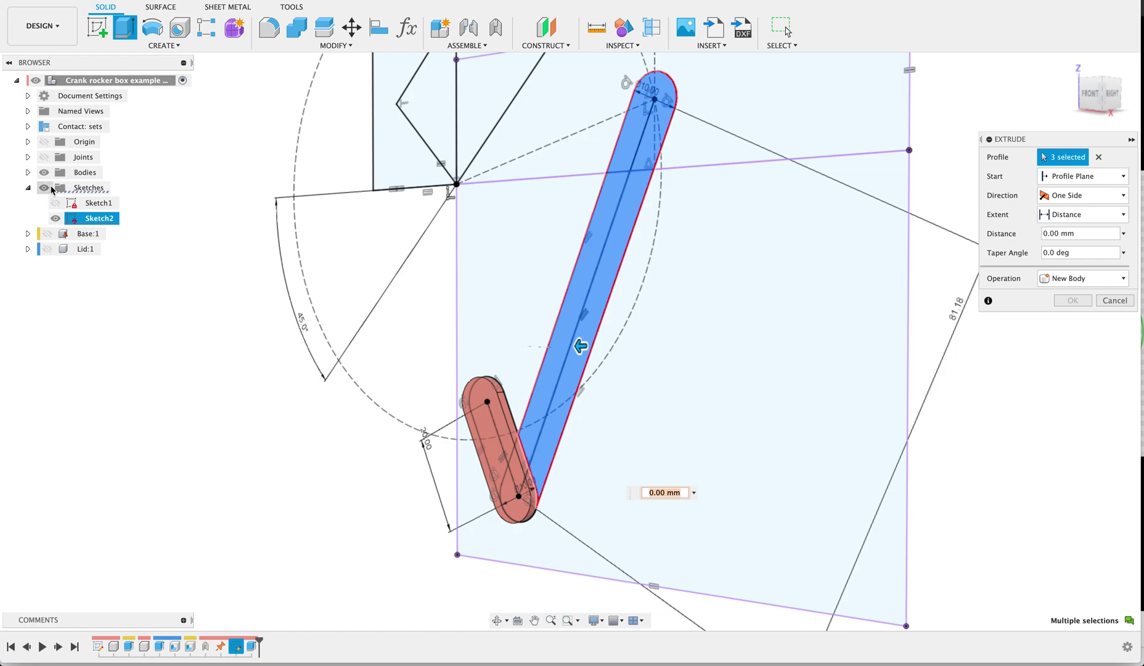
{"action": "left_click", "coordinate": [44, 173]}
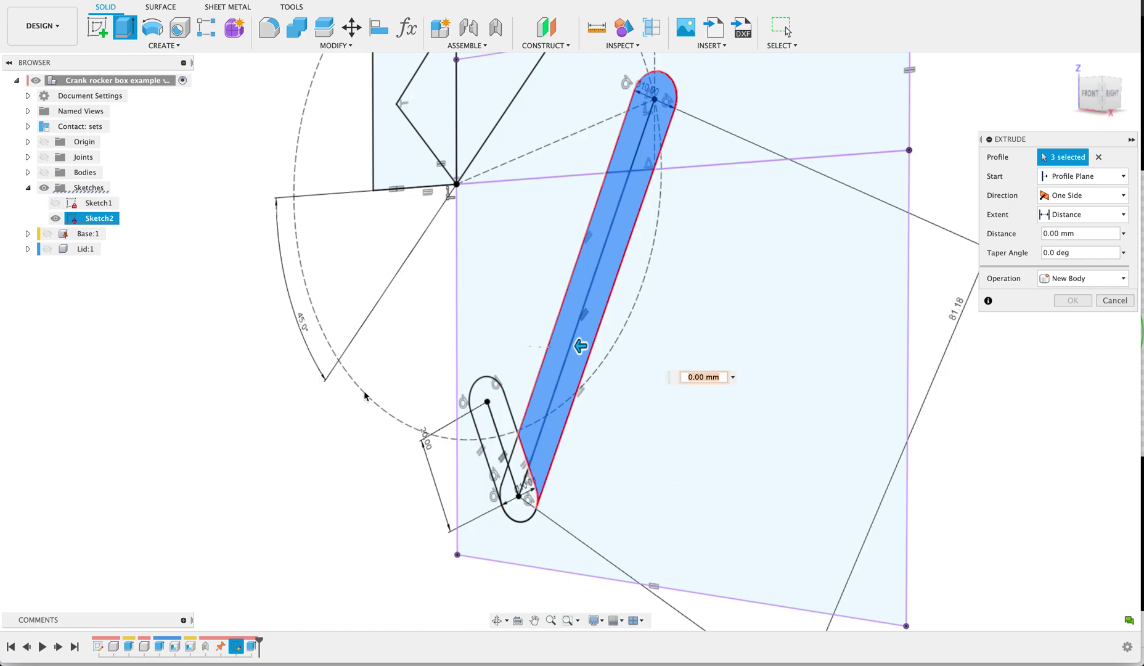
{"action": "left_click", "coordinate": [520, 467]}
{"action": "left_click", "coordinate": [508, 490]}
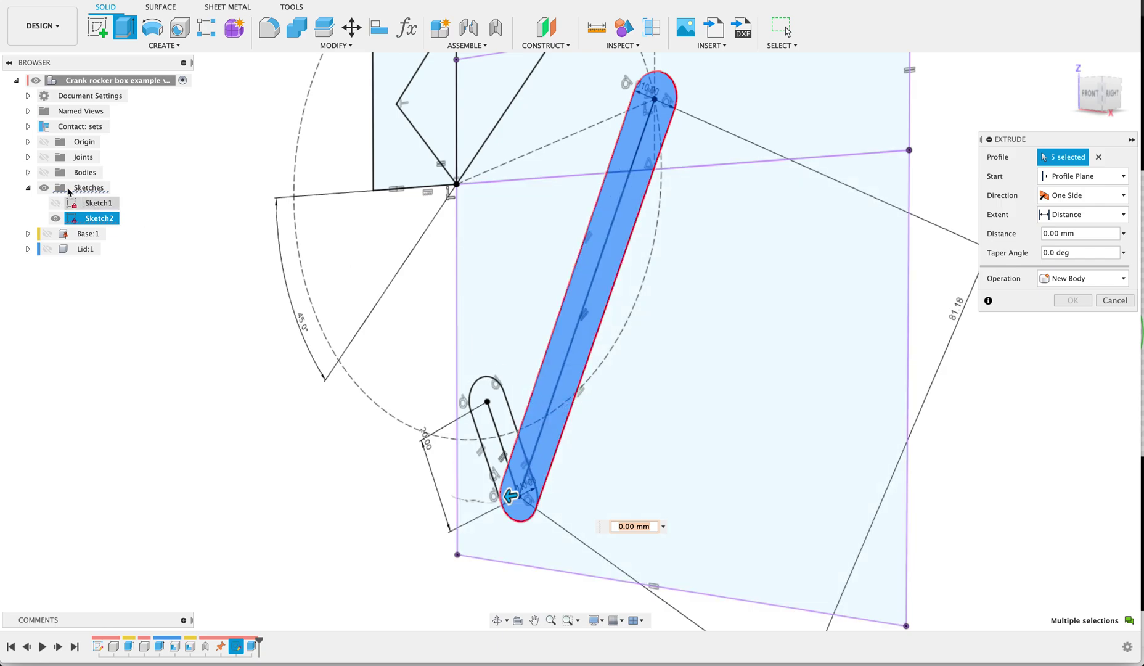
{"action": "left_click", "coordinate": [47, 173]}
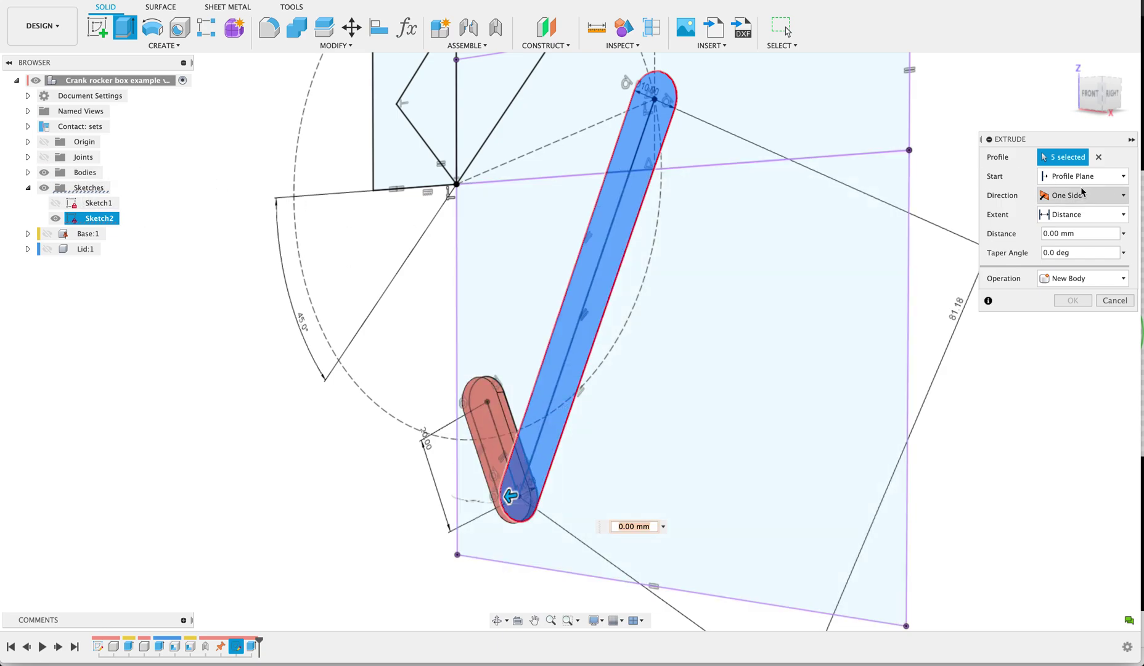
Step: Extrude the slot 2 mm from the red link body as a New Component
{"action": "left_click", "coordinate": [1068, 177]}
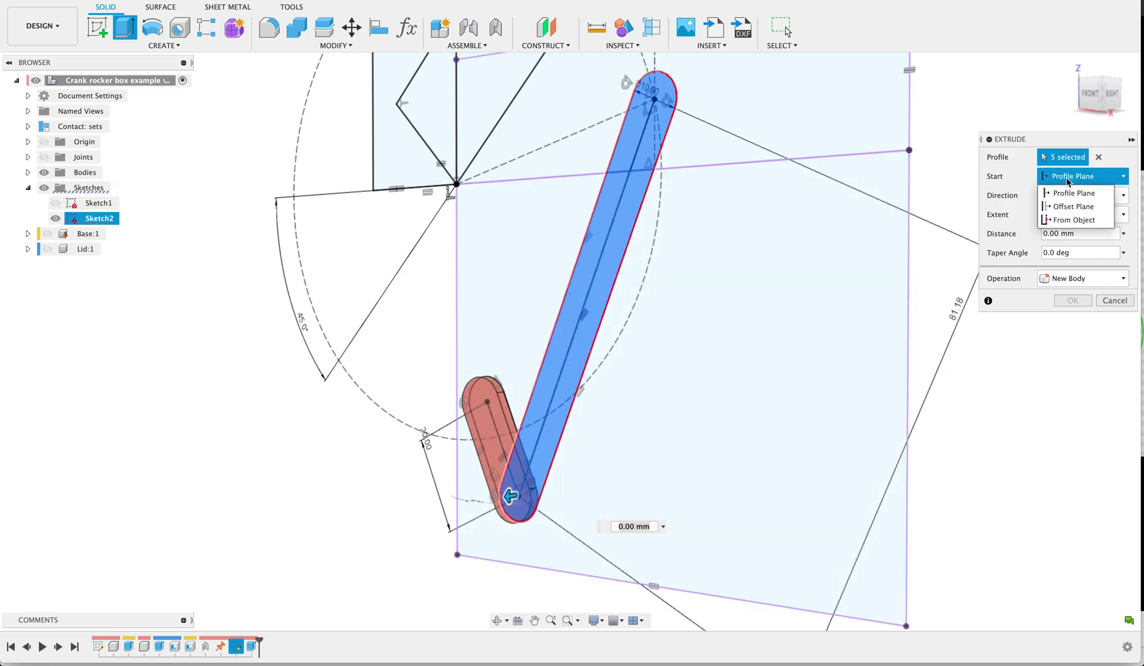
{"action": "left_click", "coordinate": [1073, 219]}
{"action": "left_click", "coordinate": [487, 439]}
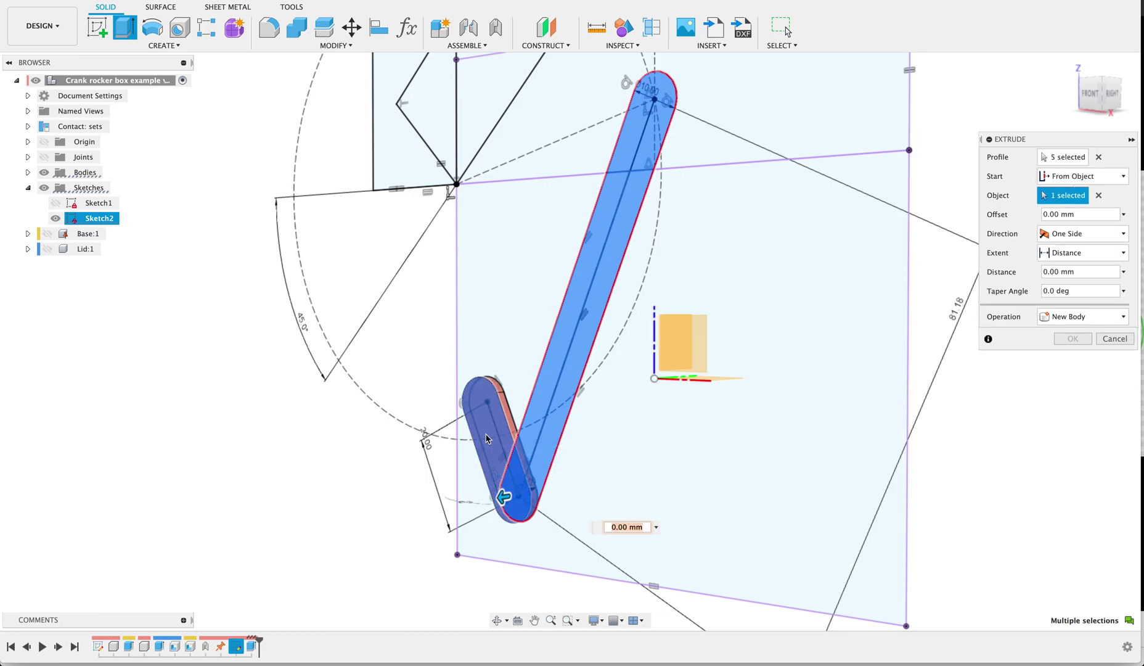
{"action": "double_click", "coordinate": [1083, 269]}
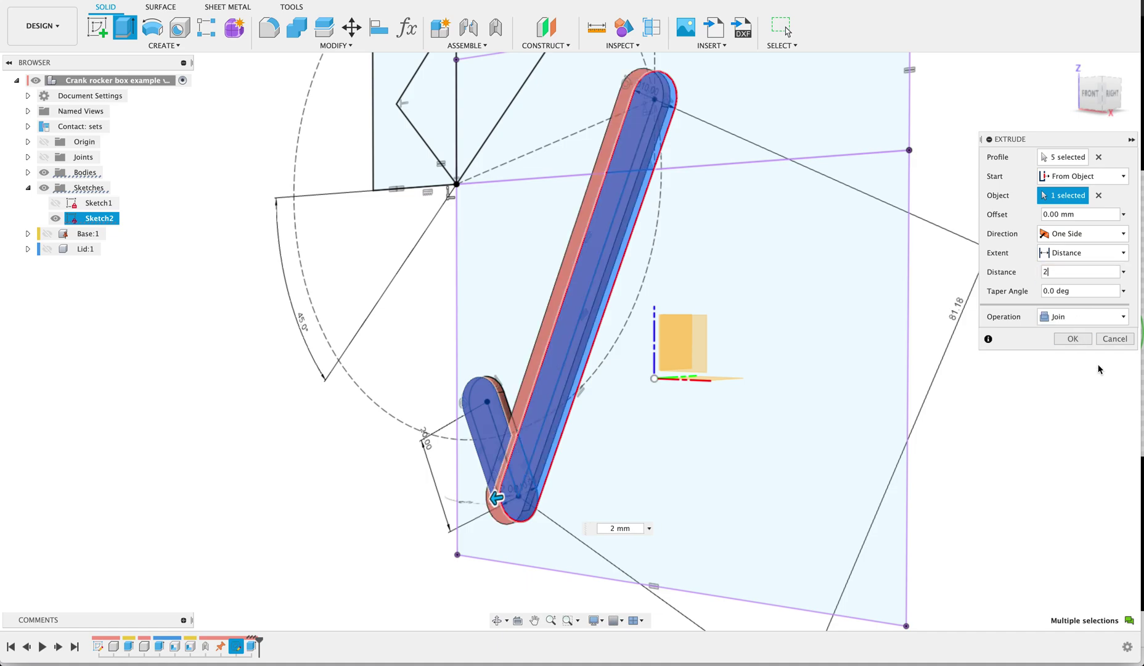
{"action": "left_click", "coordinate": [1122, 317]}
{"action": "left_click", "coordinate": [1060, 387]}
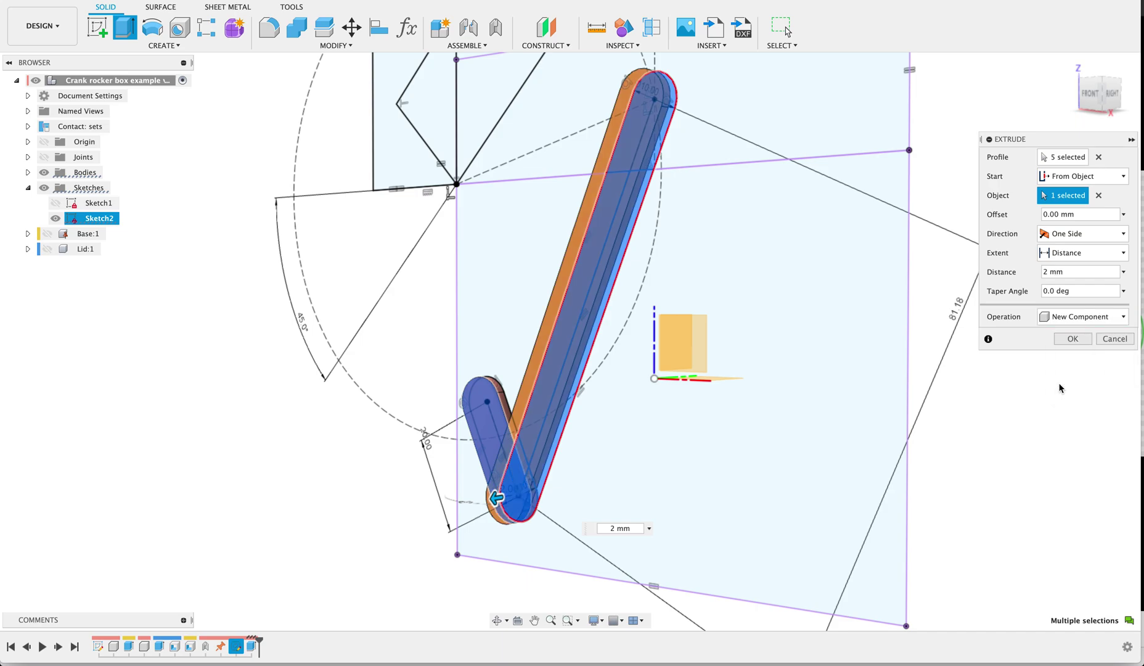
{"action": "left_click", "coordinate": [1073, 338]}
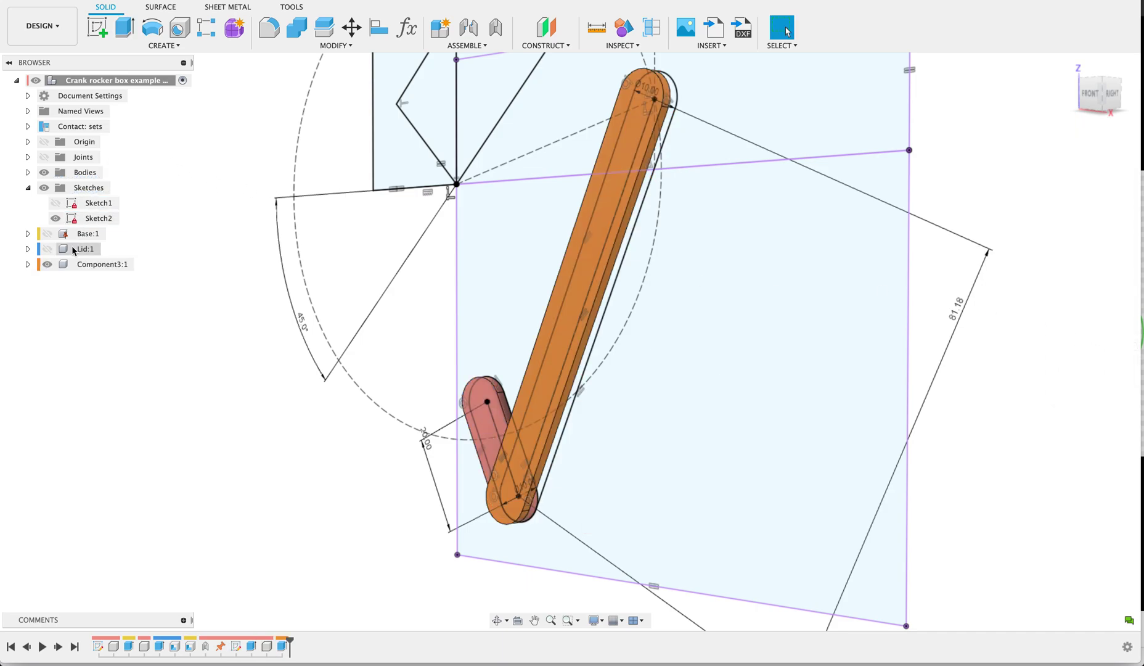
Step: Rename the new component to 'Coupler'
{"action": "left_click", "coordinate": [81, 269]}
{"action": "double_click", "coordinate": [81, 269]}
{"action": "type", "text": "C"}
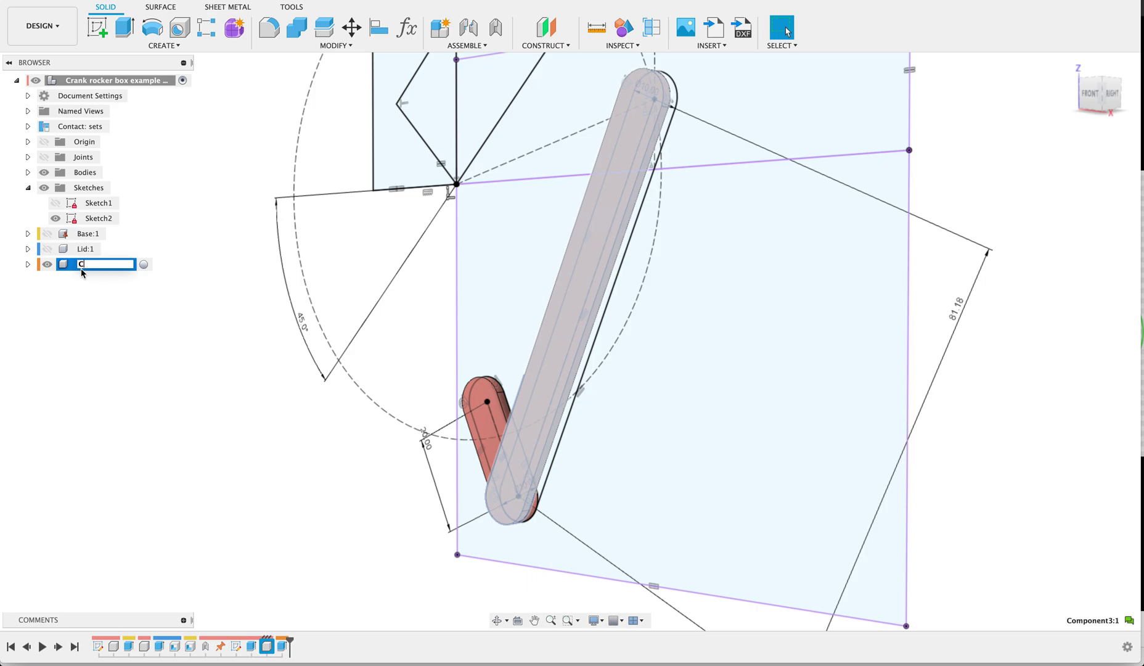
{"action": "type", "text": "oupler"}
{"action": "key", "text": "Return"}
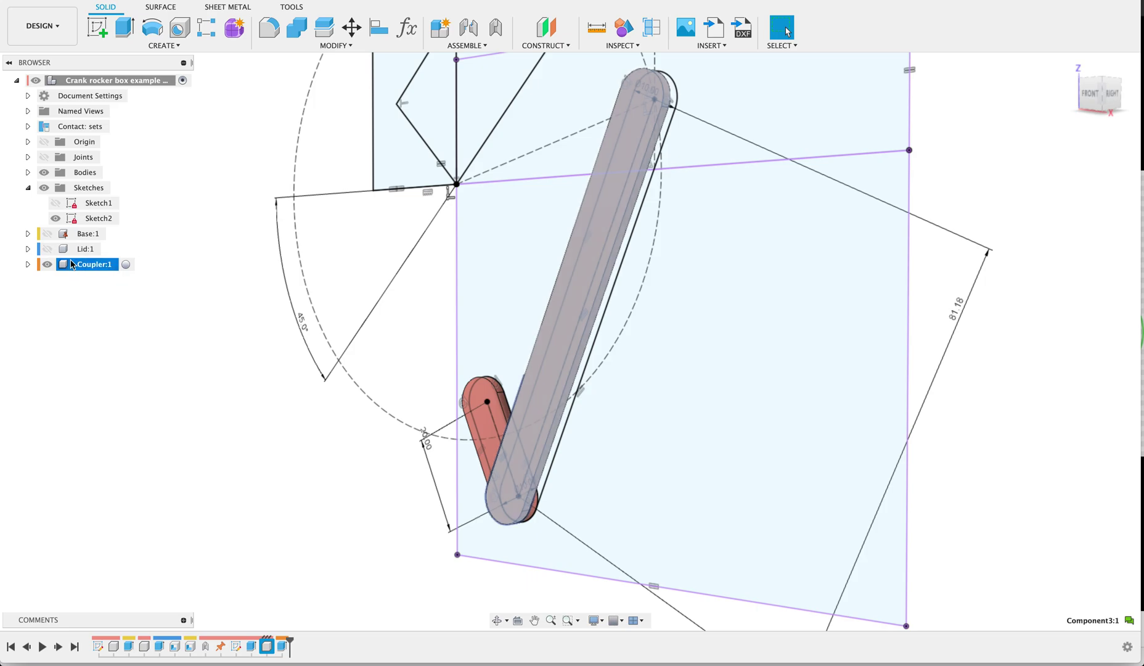
Step: Check the options of the earlier extrusion feature in the timeline
{"action": "left_click", "coordinate": [253, 646]}
{"action": "right_click", "coordinate": [252, 646]}
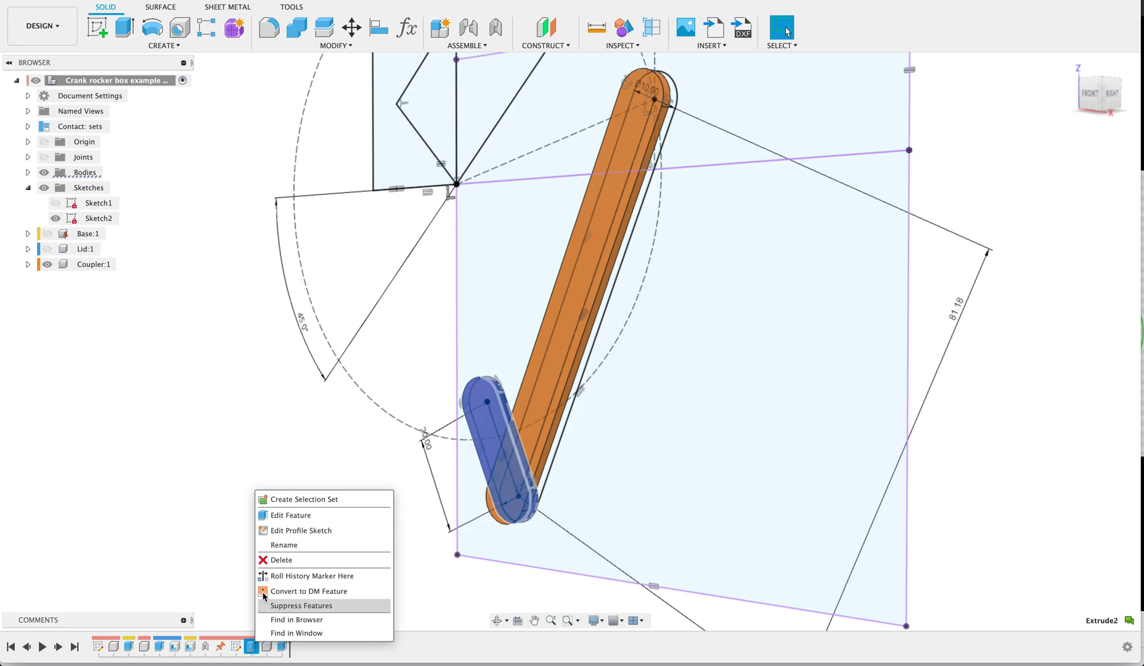
{"action": "left_click", "coordinate": [117, 301]}
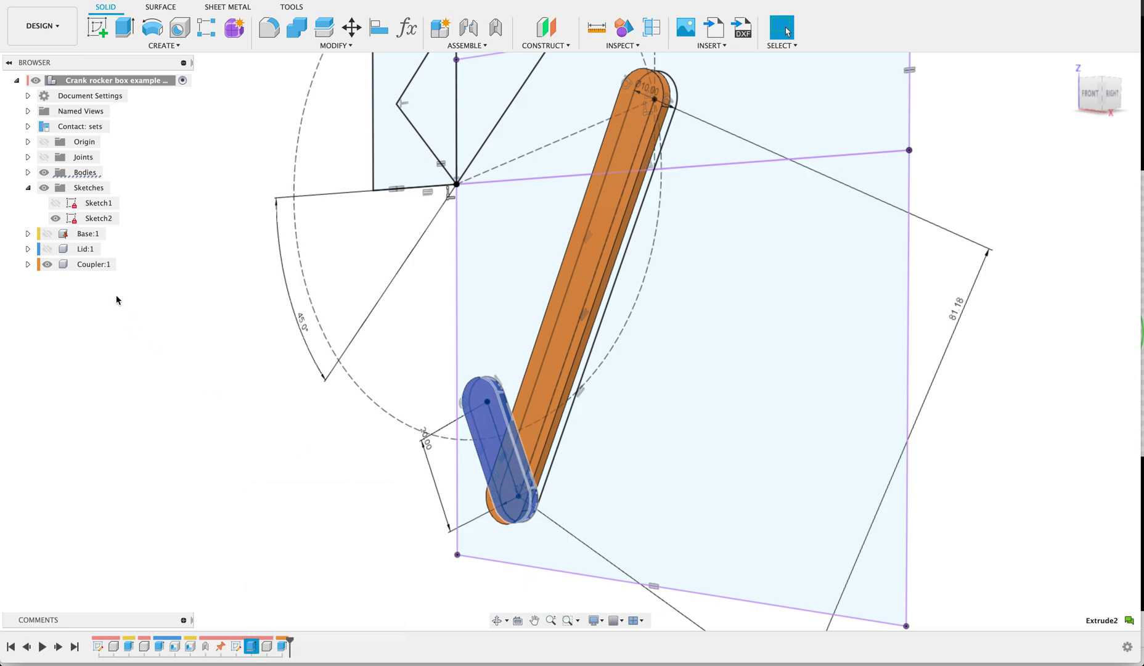
Step: Turn Body2 into its own component named 'Crank' and show the yellow base box again
{"action": "left_click", "coordinate": [28, 172]}
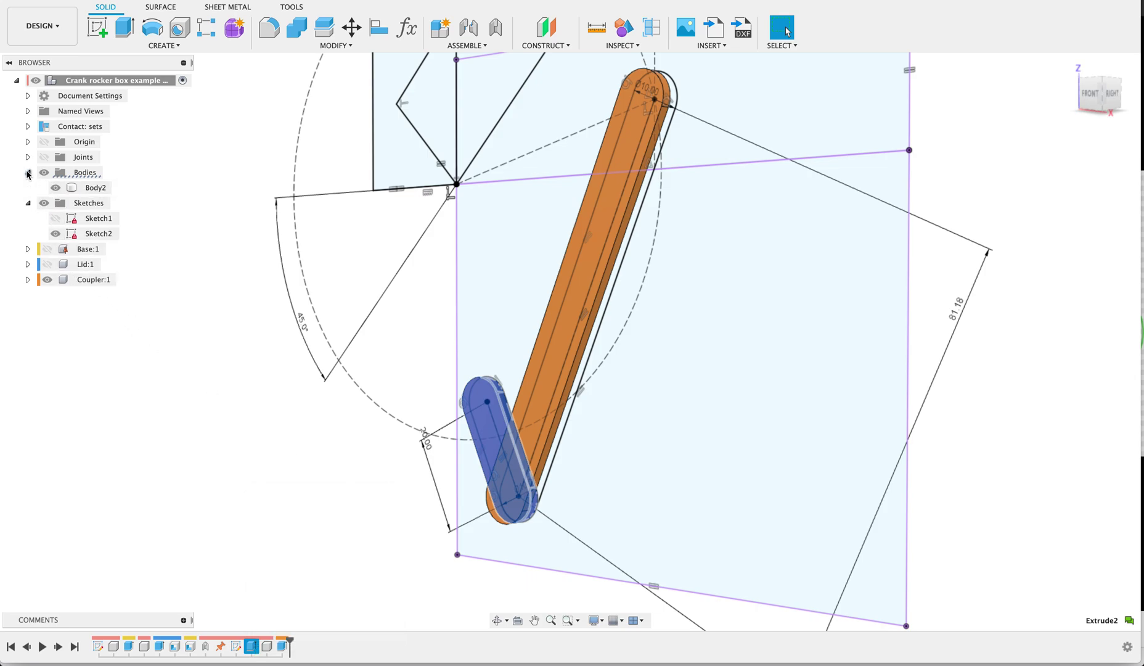
{"action": "right_click", "coordinate": [83, 189]}
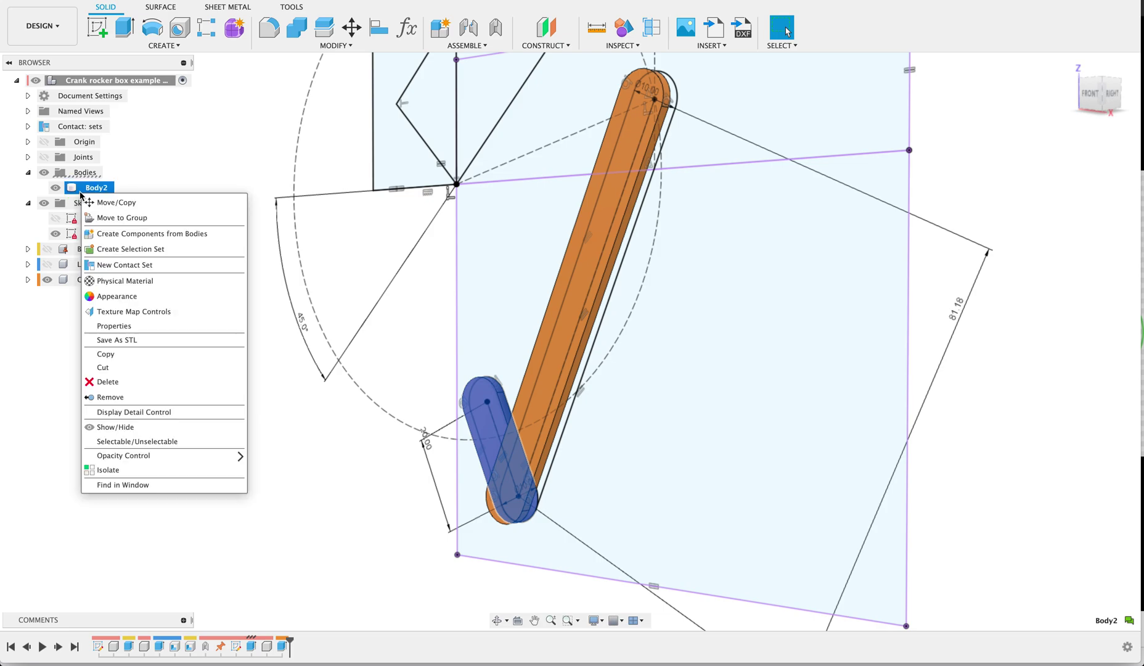
{"action": "left_click", "coordinate": [121, 234]}
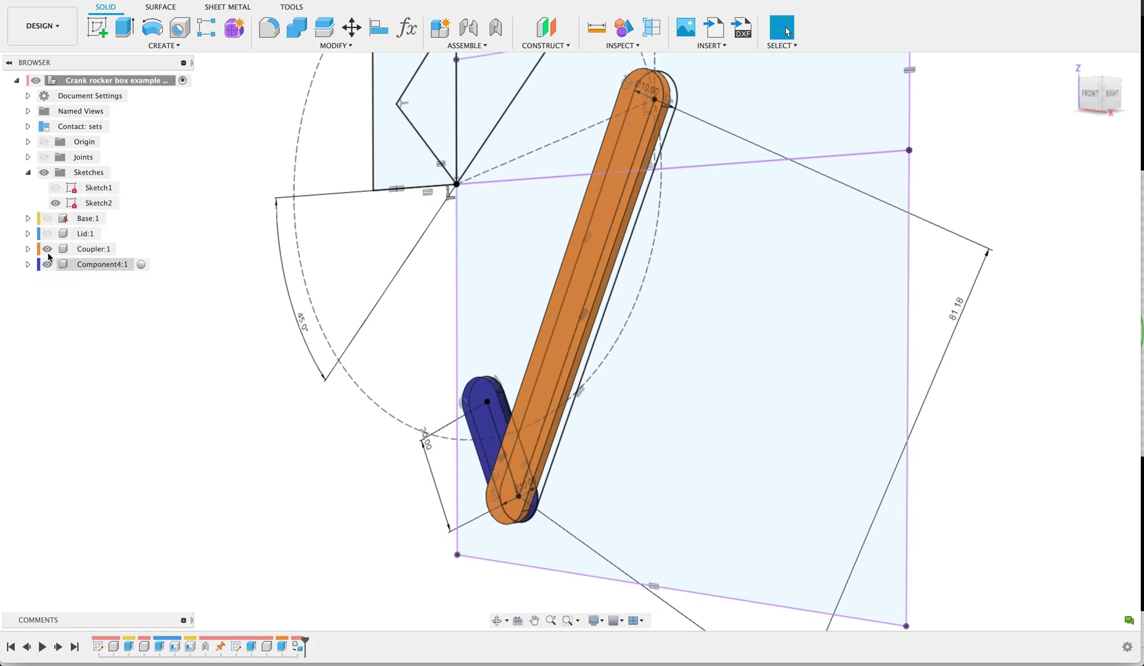
{"action": "left_click", "coordinate": [82, 264]}
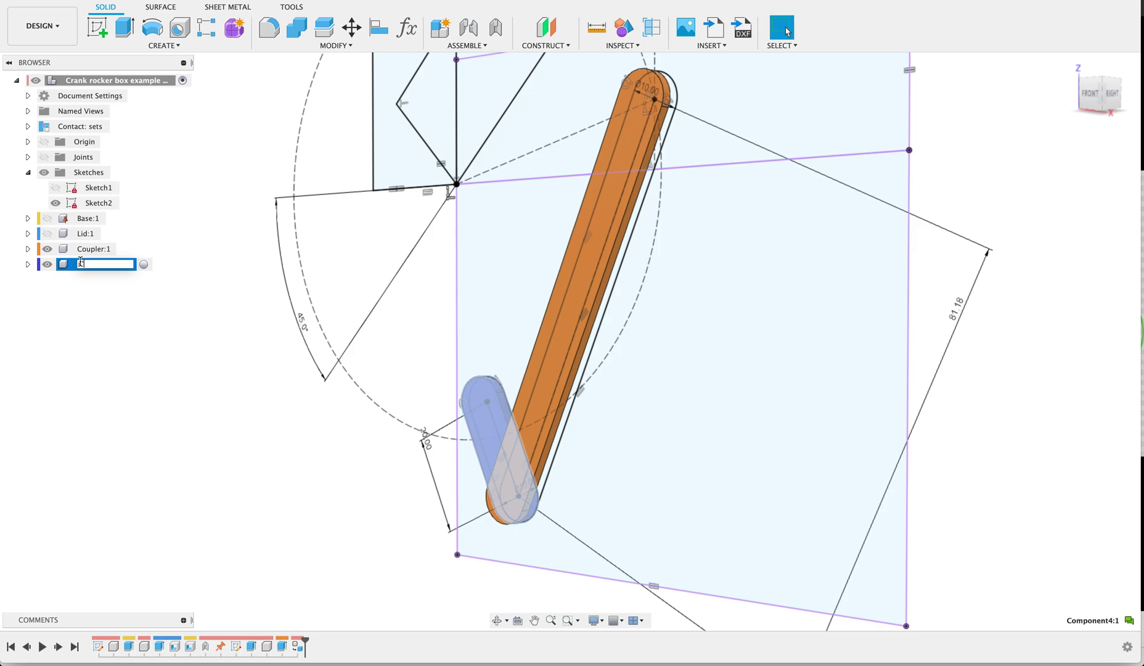
{"action": "type", "text": "Crank"}
{"action": "key", "text": "Return"}
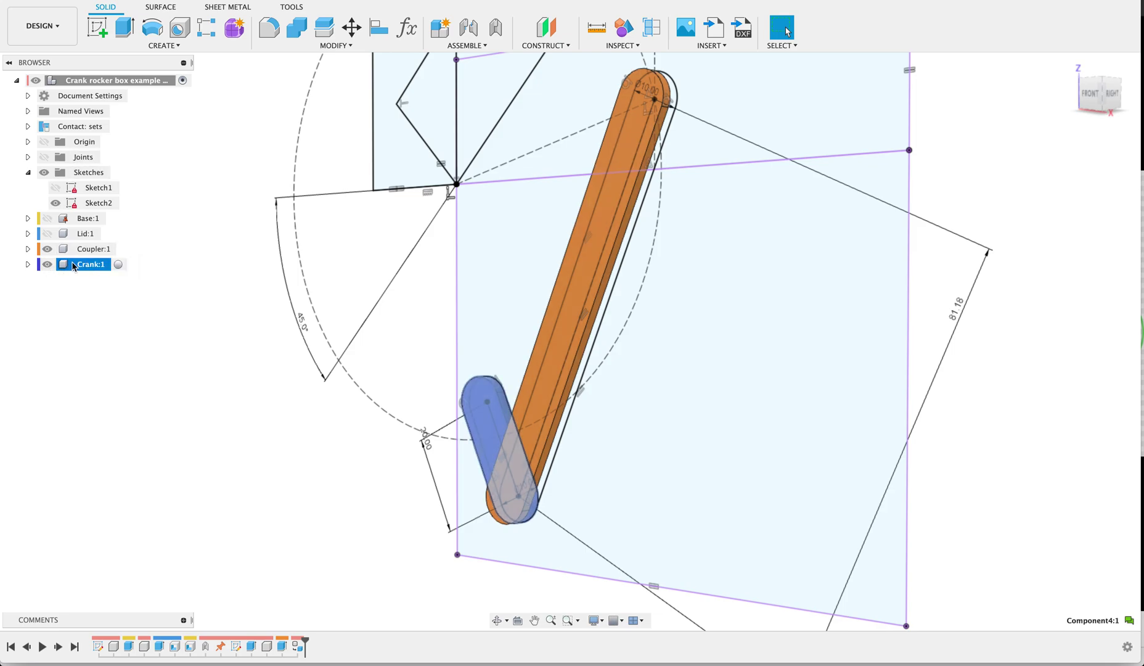
{"action": "left_click", "coordinate": [47, 218]}
Step: Show Lid:1, hide Sketch2, fit the view, and open the As-built Joint dialog
{"action": "left_click", "coordinate": [48, 233]}
{"action": "key", "text": "F6"}
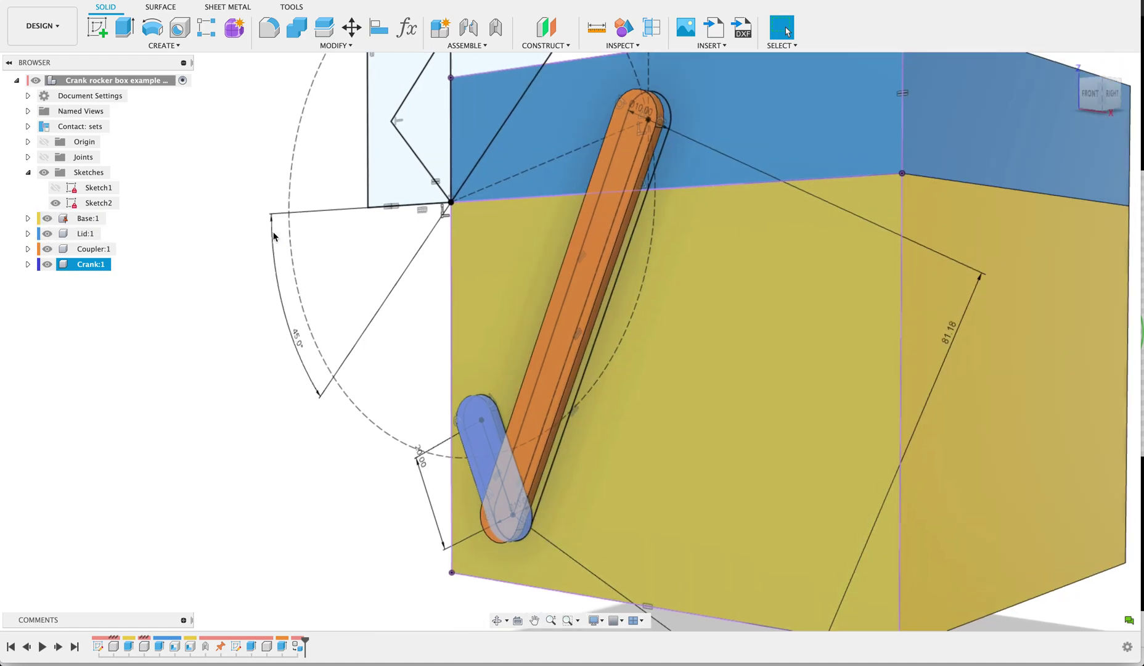
{"action": "left_click", "coordinate": [55, 203]}
{"action": "key", "text": "F6"}
{"action": "scroll", "coordinate": [268, 283], "scroll_direction": "left", "scroll_amount": 5, "text": "shift"}
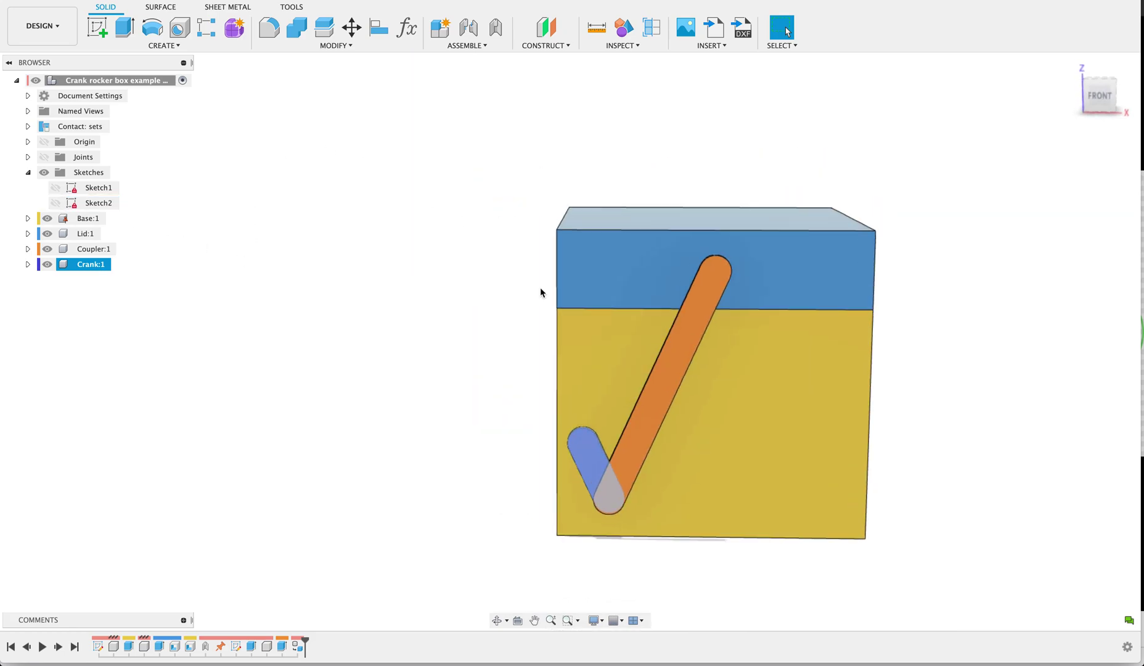
{"action": "scroll", "coordinate": [538, 288], "scroll_direction": "up", "scroll_amount": 2}
{"action": "left_click", "coordinate": [540, 148]}
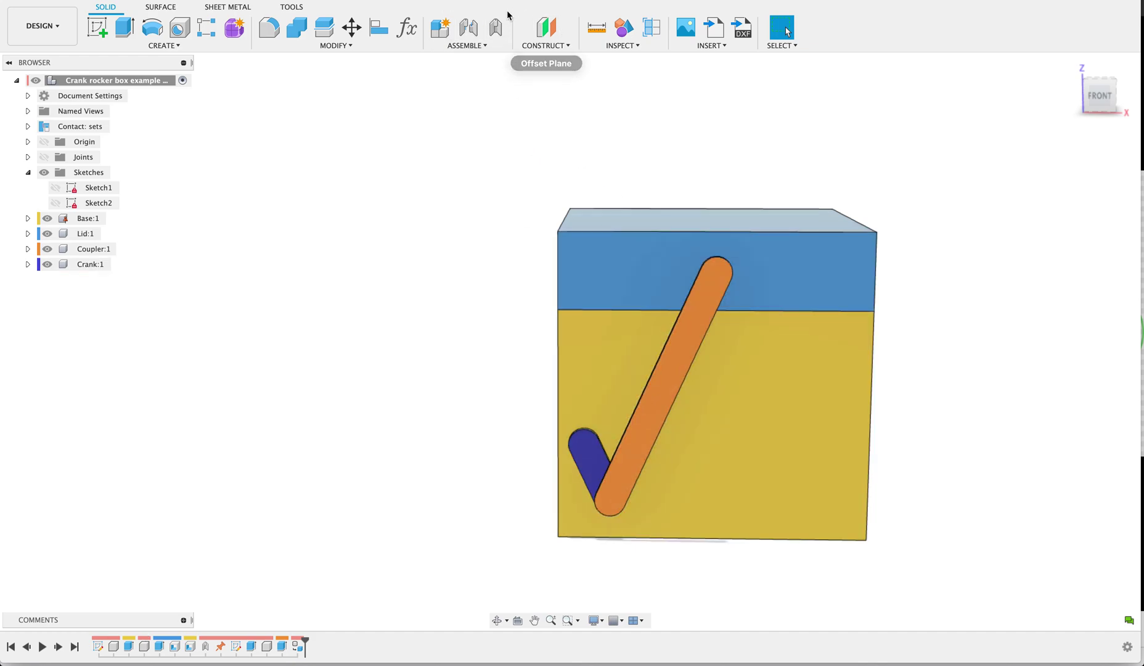
{"action": "left_click", "coordinate": [495, 27]}
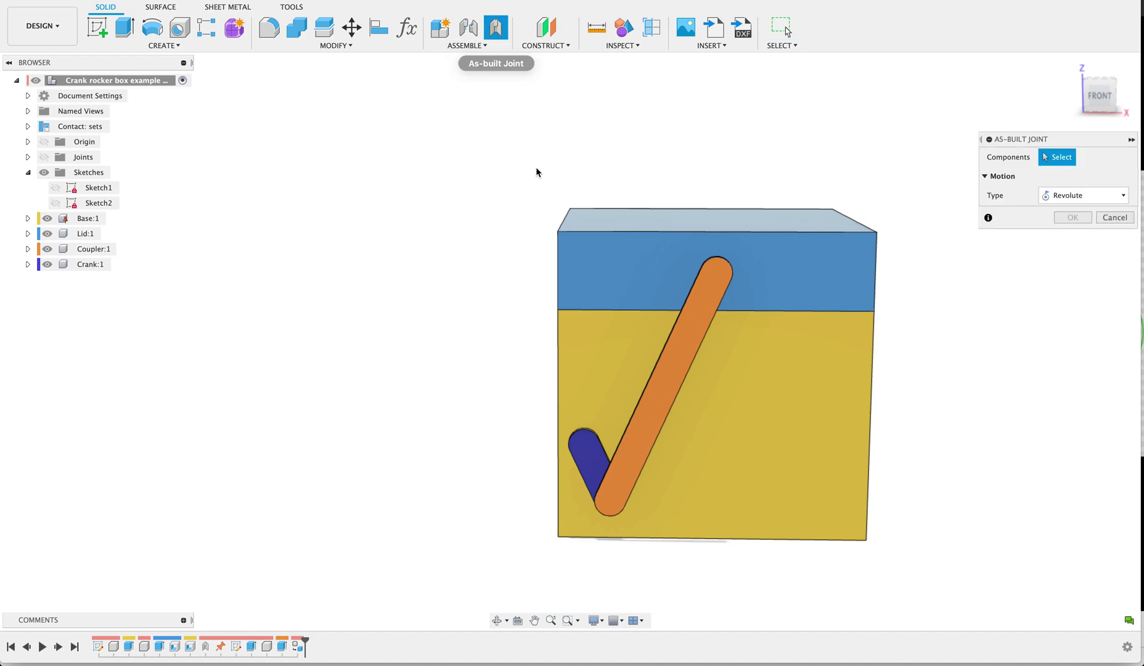
Step: Create a revolute as-built joint between the base and the linkage part at its pivot
{"action": "left_click", "coordinate": [570, 253]}
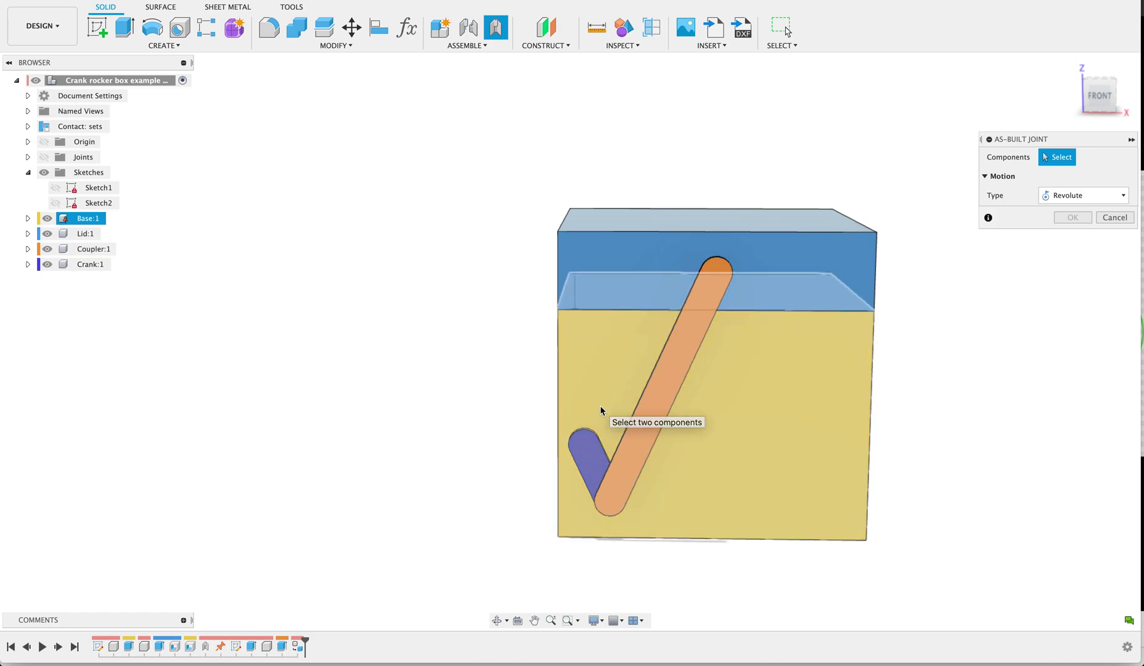
{"action": "left_click", "coordinate": [600, 405]}
{"action": "left_click", "coordinate": [585, 443]}
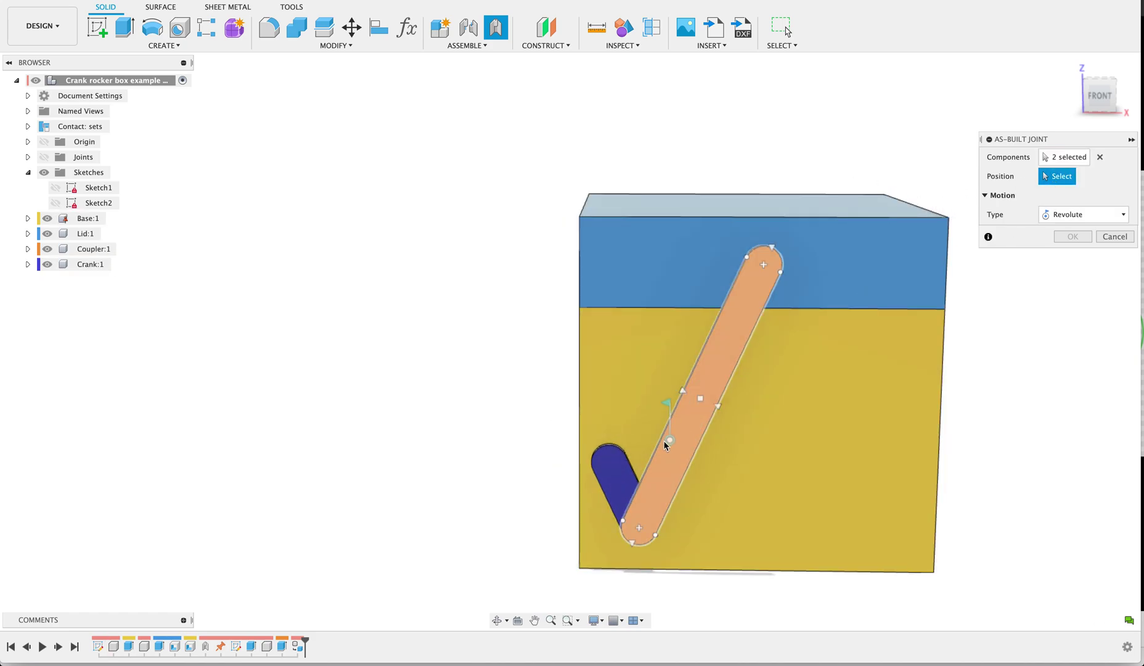
{"action": "left_click", "coordinate": [601, 460]}
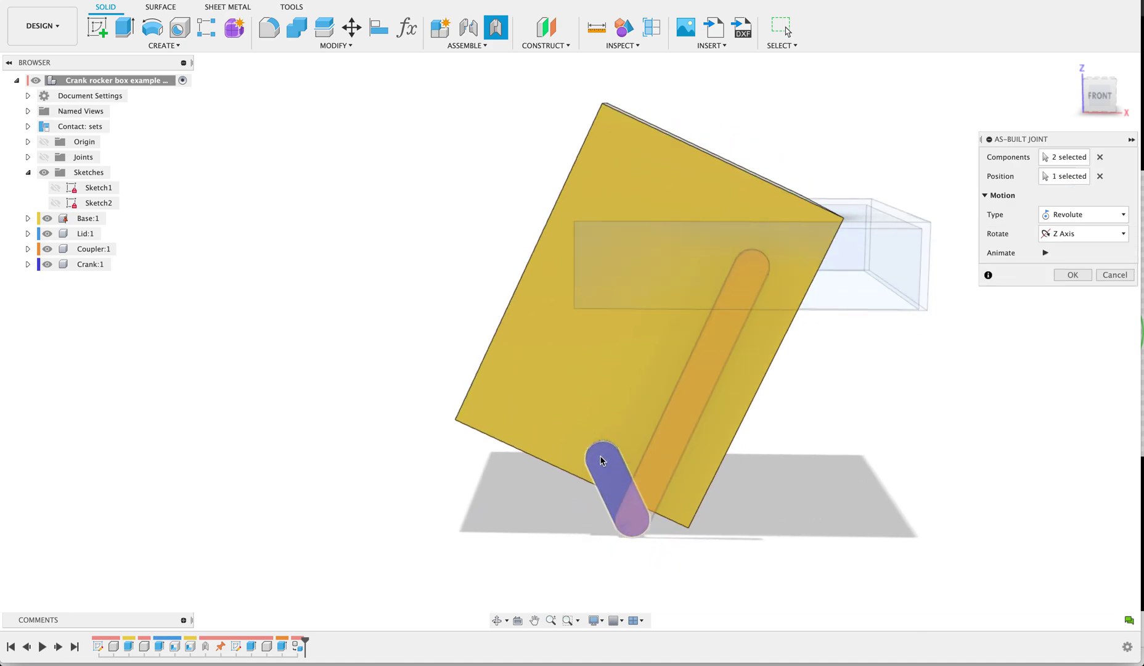
{"action": "left_click", "coordinate": [1072, 275]}
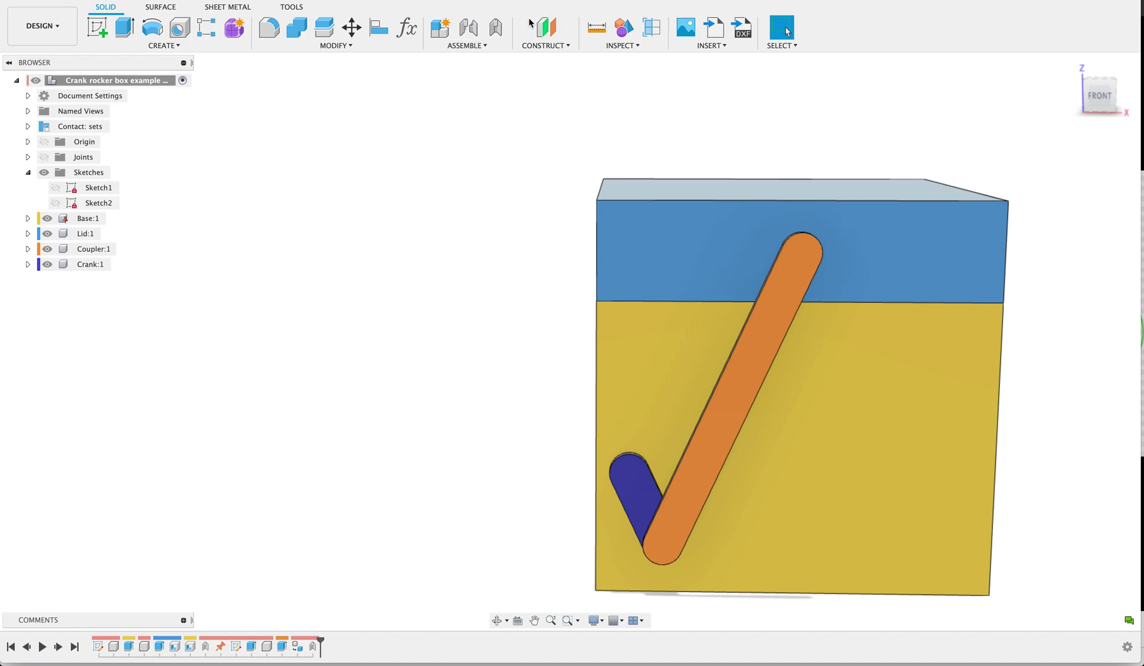
Step: Define a second as-built joint between the blue crank and orange coupler at the coupler's lower end
{"action": "left_click", "coordinate": [495, 29]}
{"action": "left_click", "coordinate": [686, 500]}
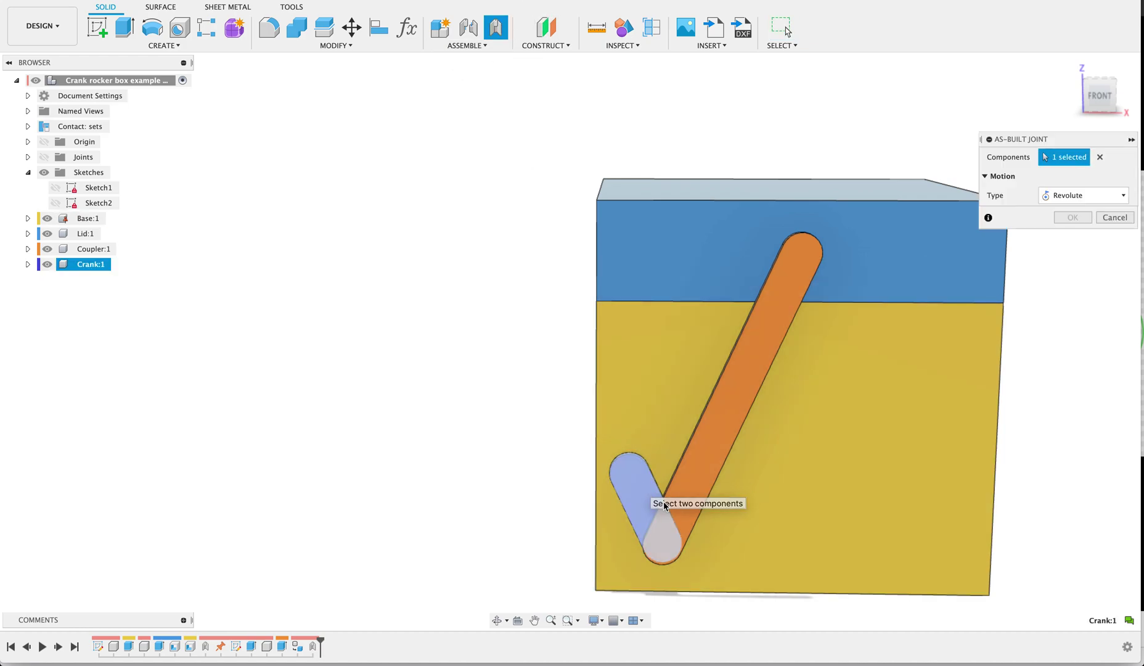
{"action": "left_click", "coordinate": [667, 538]}
{"action": "left_click", "coordinate": [664, 548]}
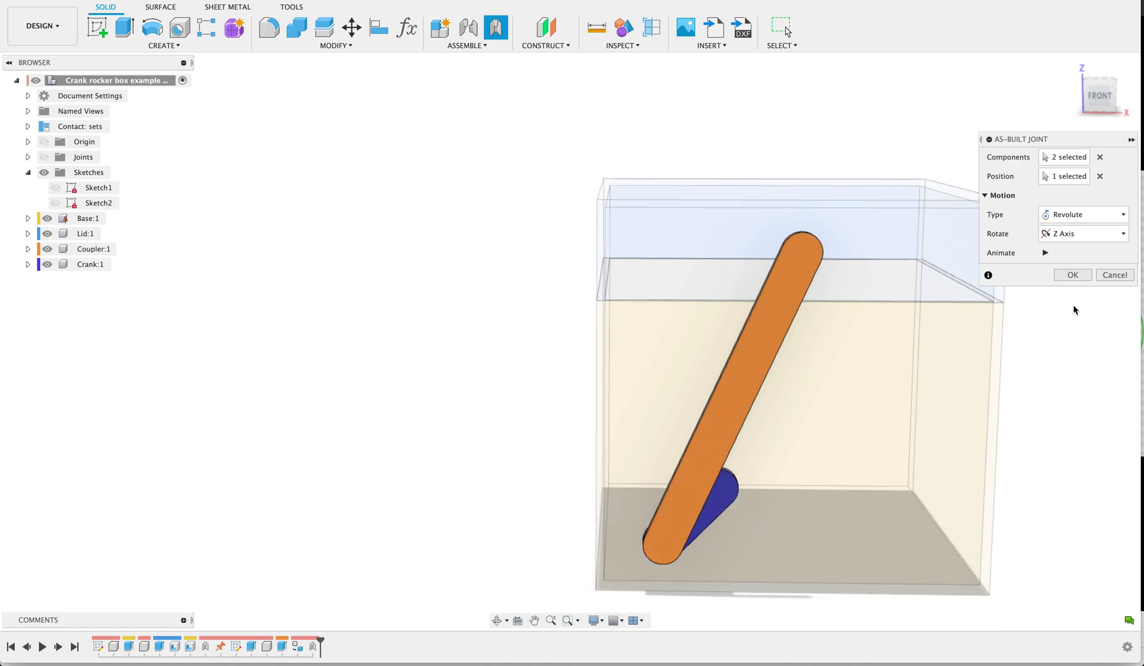
Step: Commit the crank-coupler joint, then pin the lid to the coupler's top end with a revolute joint
{"action": "left_click", "coordinate": [1065, 274]}
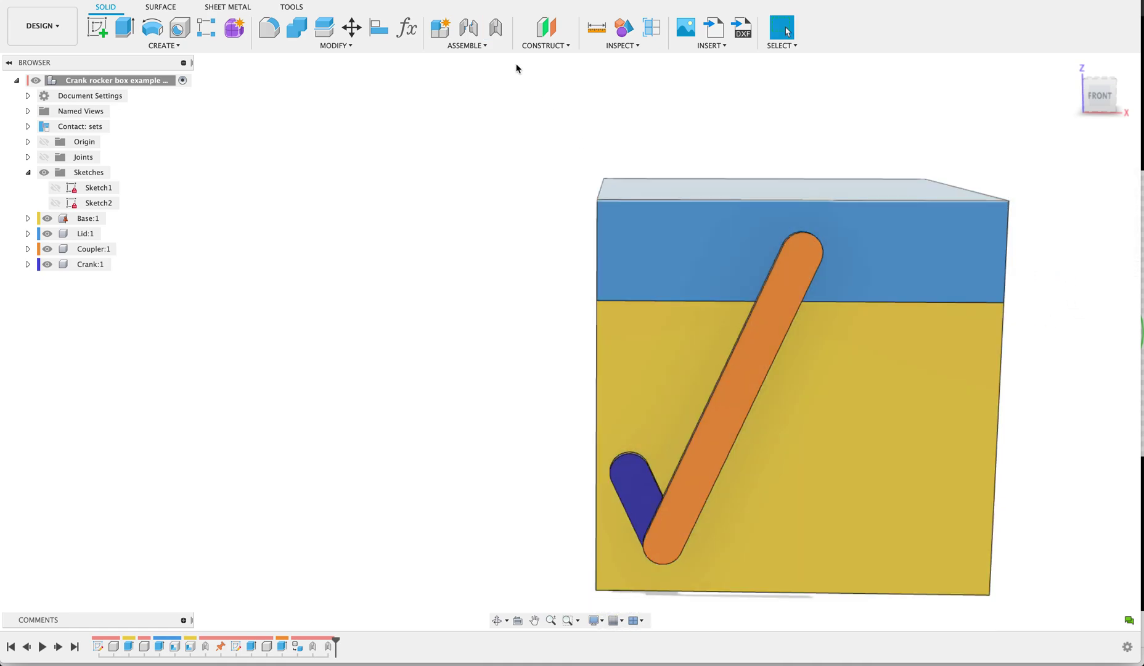
{"action": "left_click", "coordinate": [496, 28]}
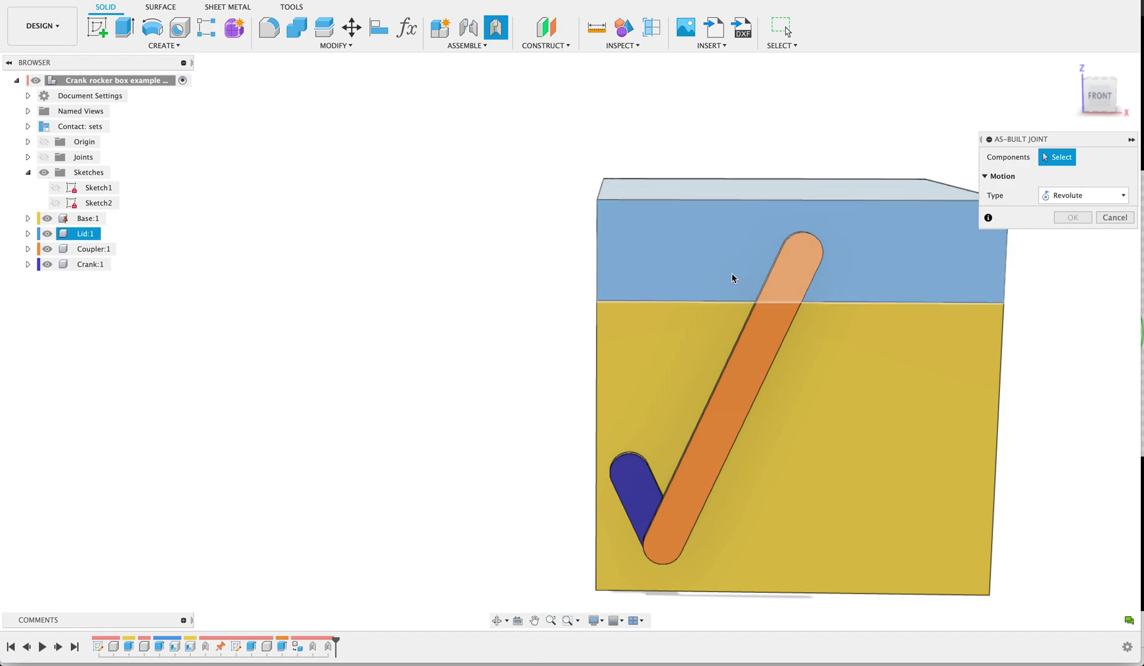
{"action": "left_click", "coordinate": [720, 259]}
{"action": "left_click", "coordinate": [786, 279]}
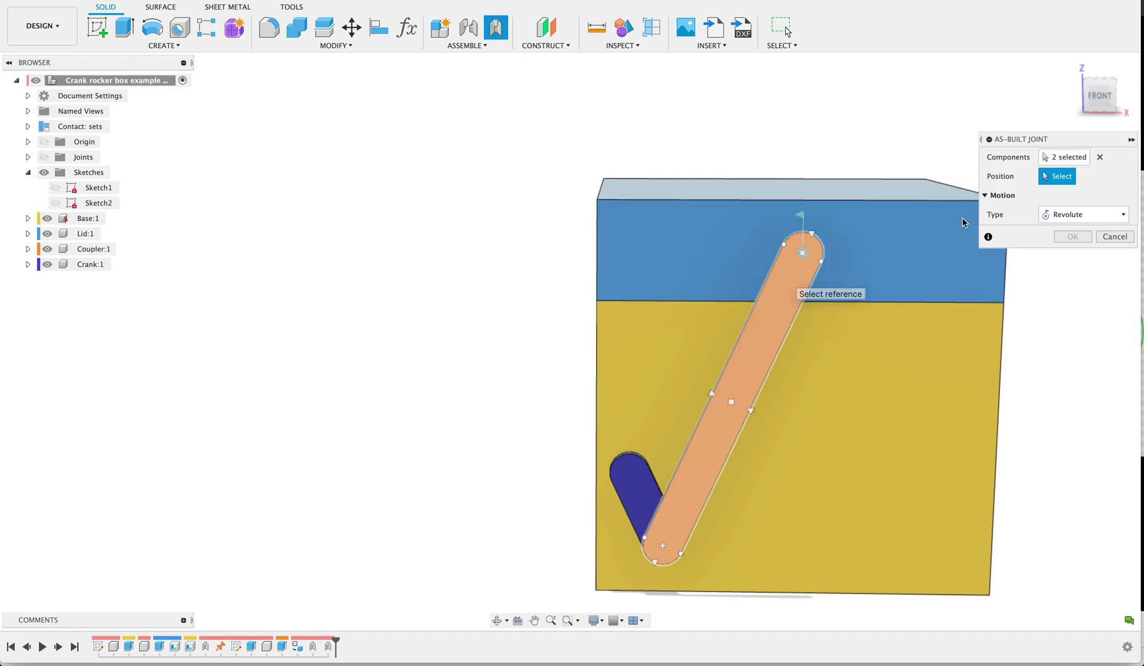
{"action": "left_click", "coordinate": [801, 249]}
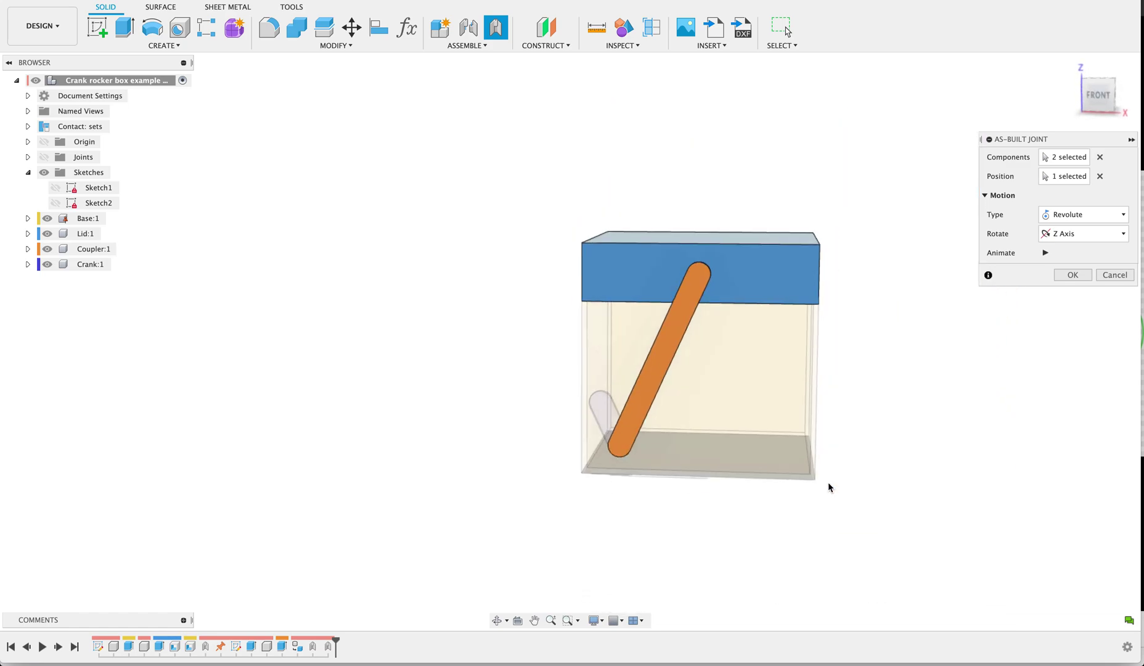
{"action": "left_click", "coordinate": [1073, 274]}
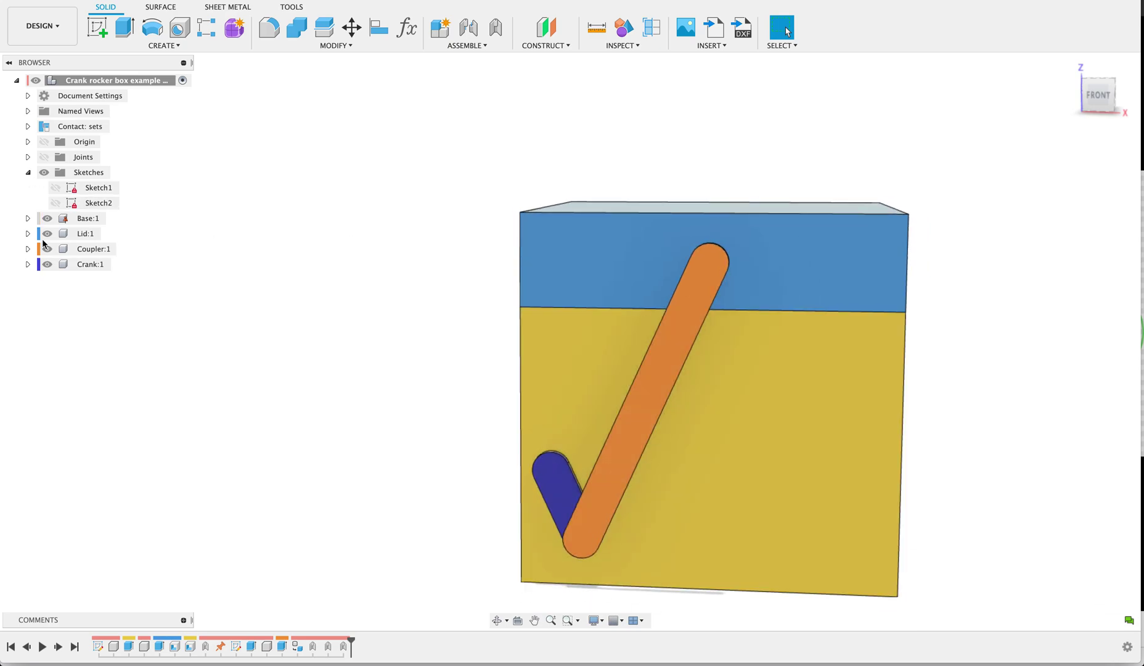
Step: Drag the coupler to test the linkage, then revert the parts to their original positions
{"action": "scroll", "coordinate": [437, 294], "scroll_direction": "up", "scroll_amount": 2}
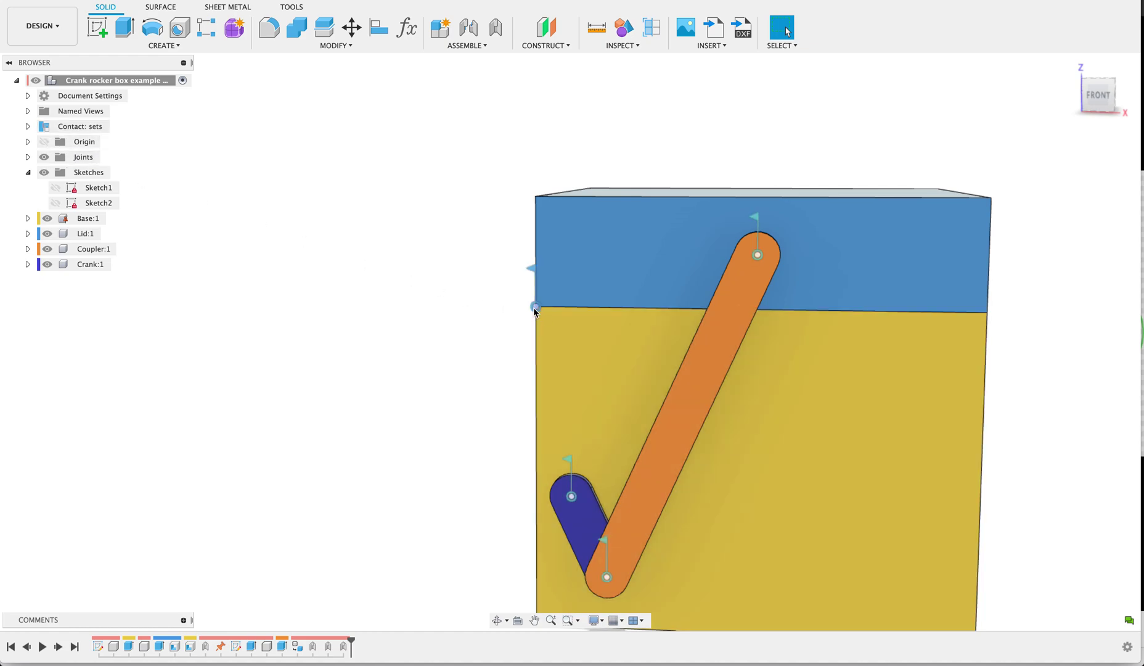
{"action": "left_click_drag", "start_coordinate": [647, 485], "coordinate": [654, 440]}
{"action": "scroll", "coordinate": [588, 316], "scroll_direction": "down", "scroll_amount": 2}
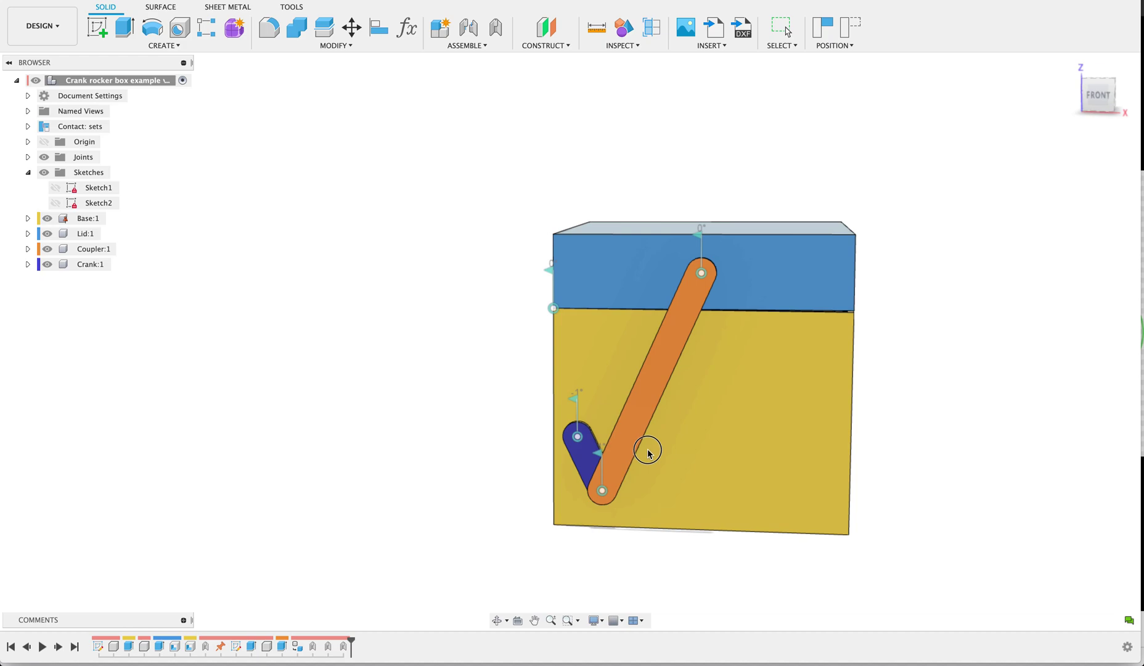
{"action": "left_click", "coordinate": [833, 45]}
{"action": "left_click", "coordinate": [845, 59]}
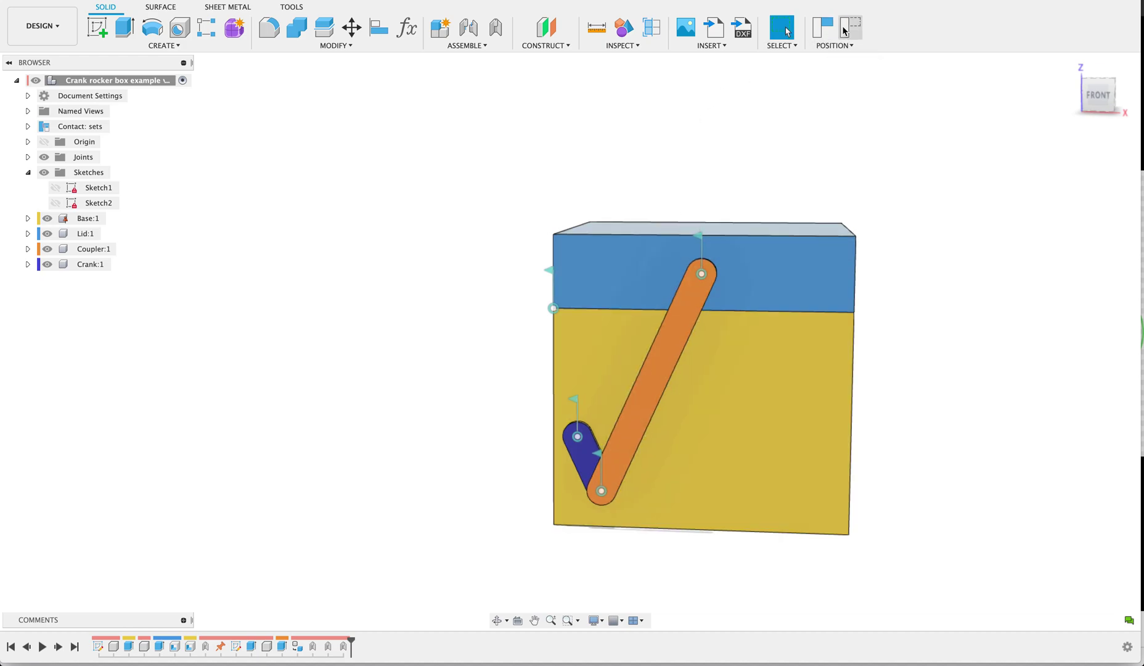
Step: Show Sketch2, switch to the FRONT view, and drag the coupler up to open the lid fully
{"action": "left_click", "coordinate": [61, 203]}
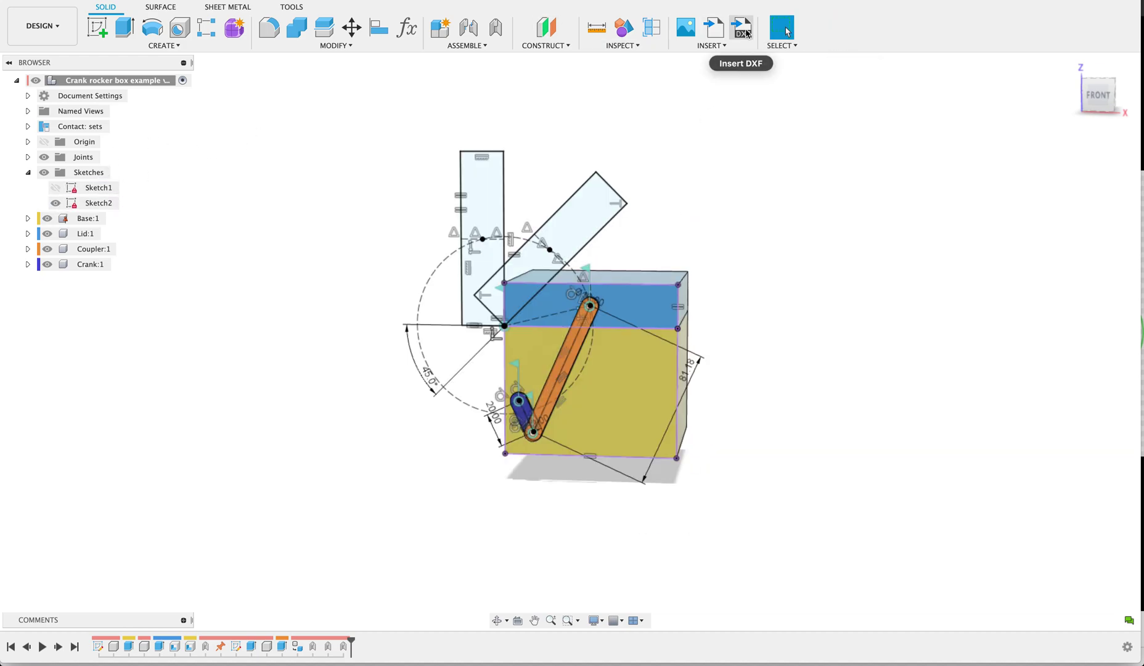
{"action": "left_click", "coordinate": [1093, 98]}
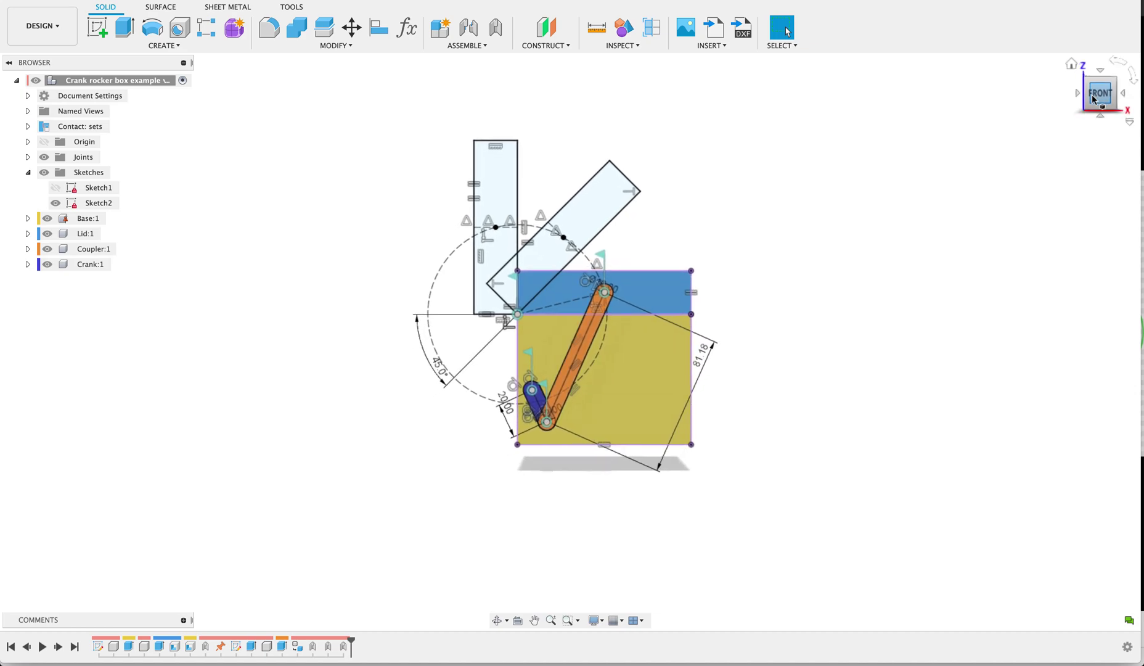
{"action": "scroll", "coordinate": [783, 139], "scroll_direction": "up", "scroll_amount": 3}
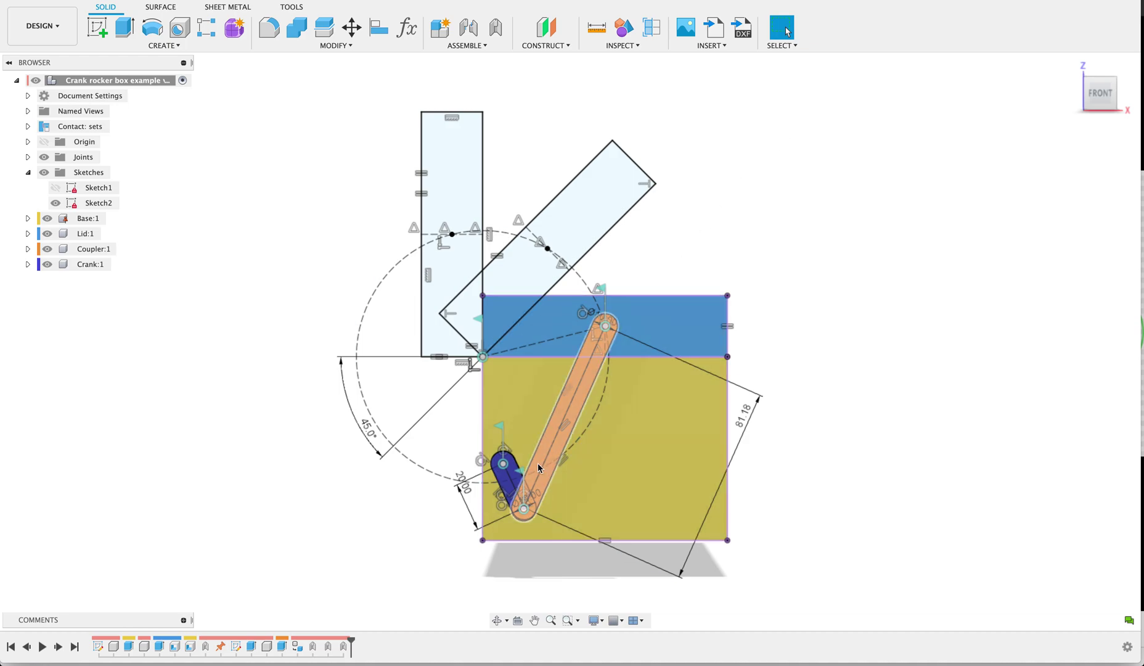
{"action": "left_click_drag", "start_coordinate": [542, 459], "coordinate": [485, 370]}
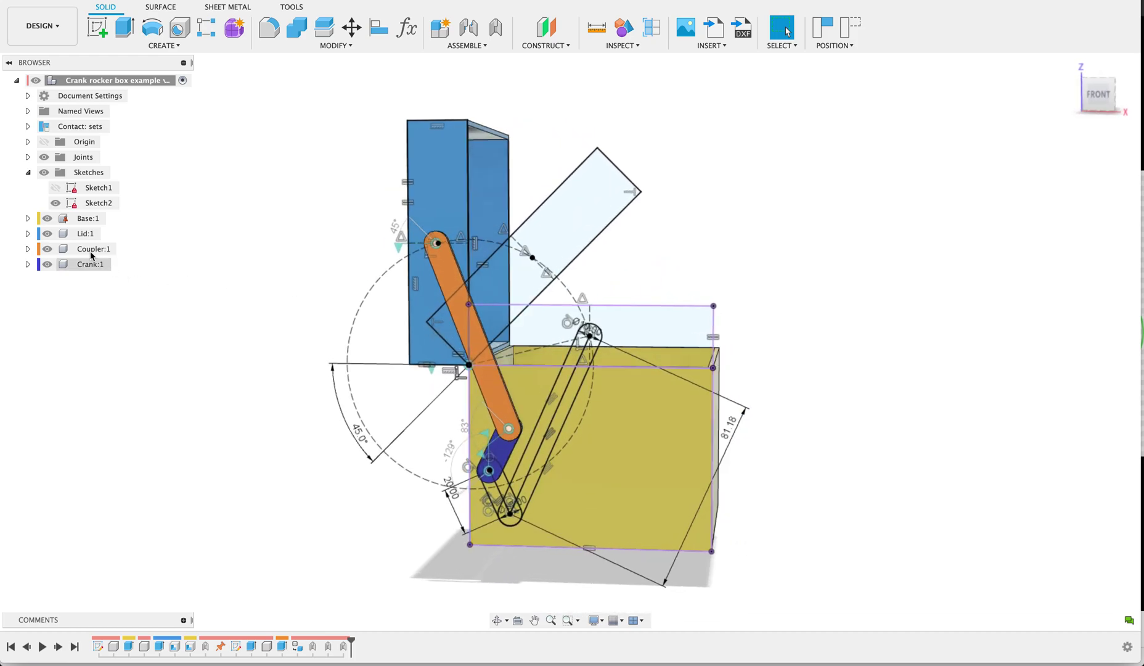
Step: Hide Sketch2 and the joint markers, then drag the coupler down to close the lid
{"action": "left_click", "coordinate": [55, 204]}
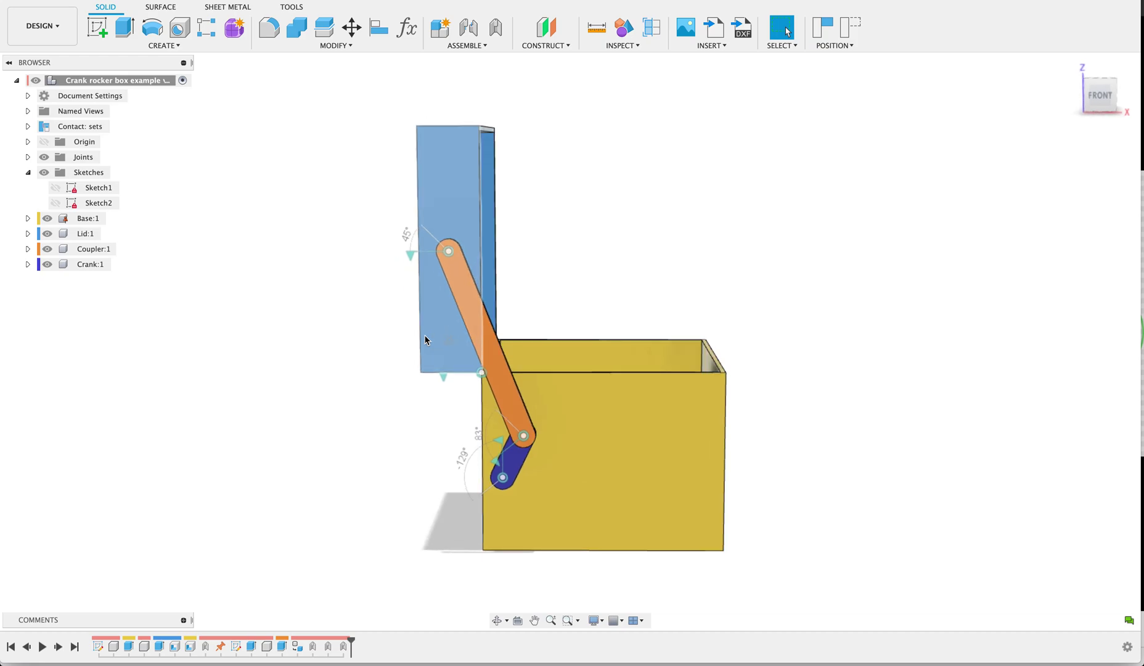
{"action": "left_click", "coordinate": [44, 157]}
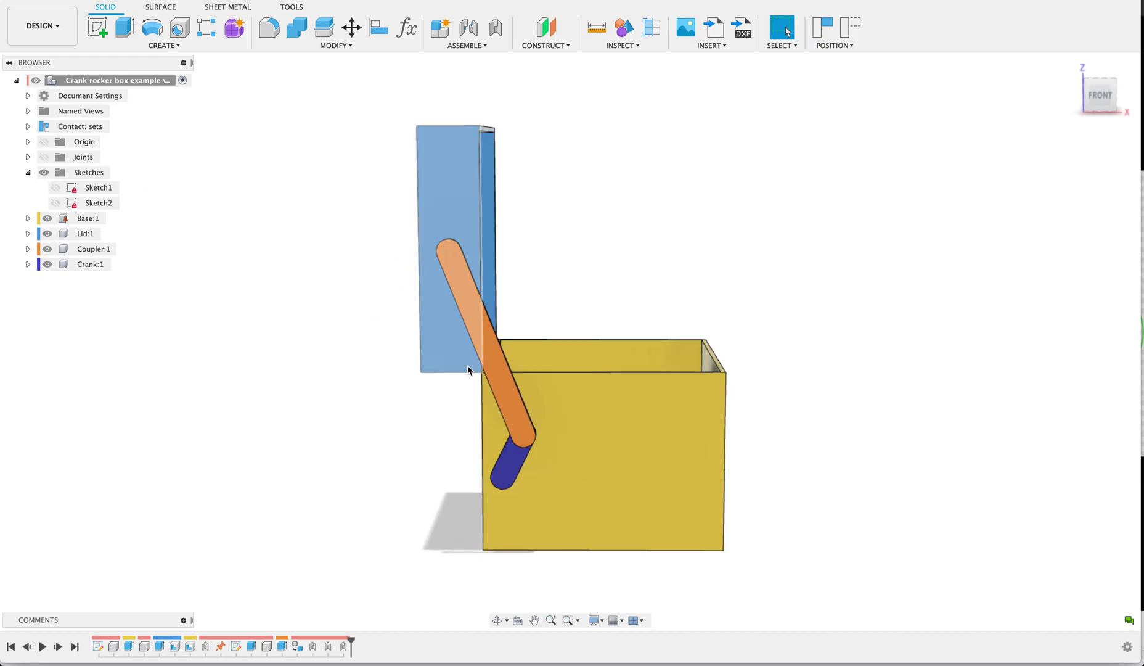
{"action": "scroll", "coordinate": [473, 375], "scroll_direction": "up", "scroll_amount": 3}
{"action": "scroll", "coordinate": [475, 378], "scroll_direction": "down", "scroll_amount": 2}
{"action": "scroll", "coordinate": [474, 376], "scroll_direction": "down", "scroll_amount": 3, "text": "shift"}
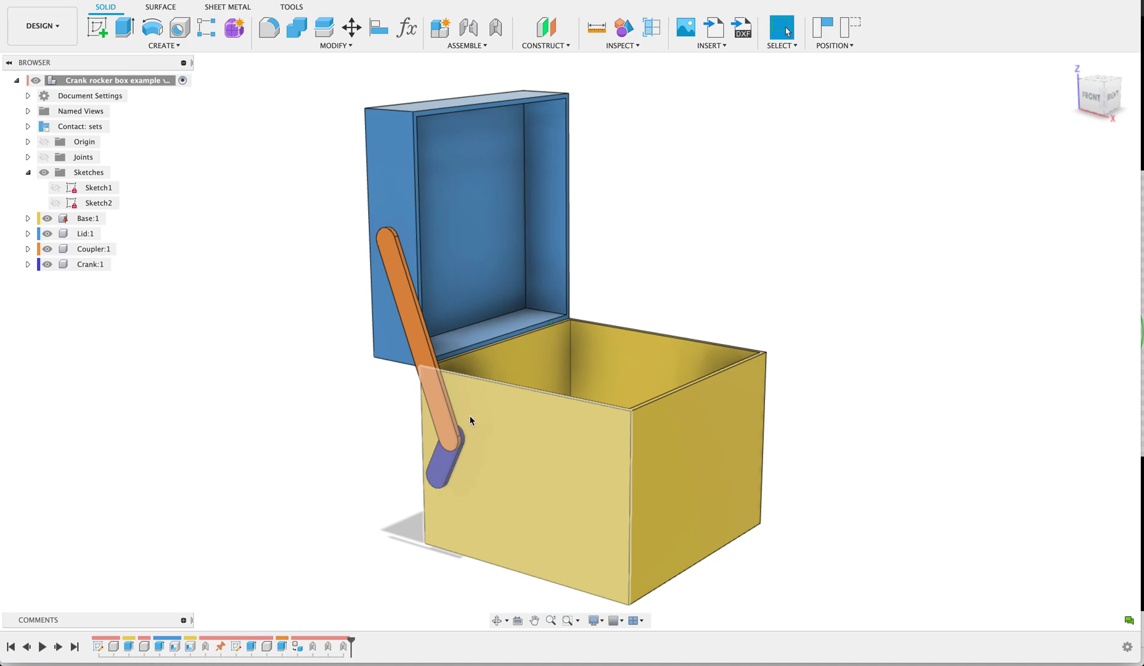
{"action": "scroll", "coordinate": [470, 416], "scroll_direction": "down", "scroll_amount": 2, "text": "shift"}
{"action": "scroll", "coordinate": [471, 420], "scroll_direction": "up", "scroll_amount": 5, "text": "shift"}
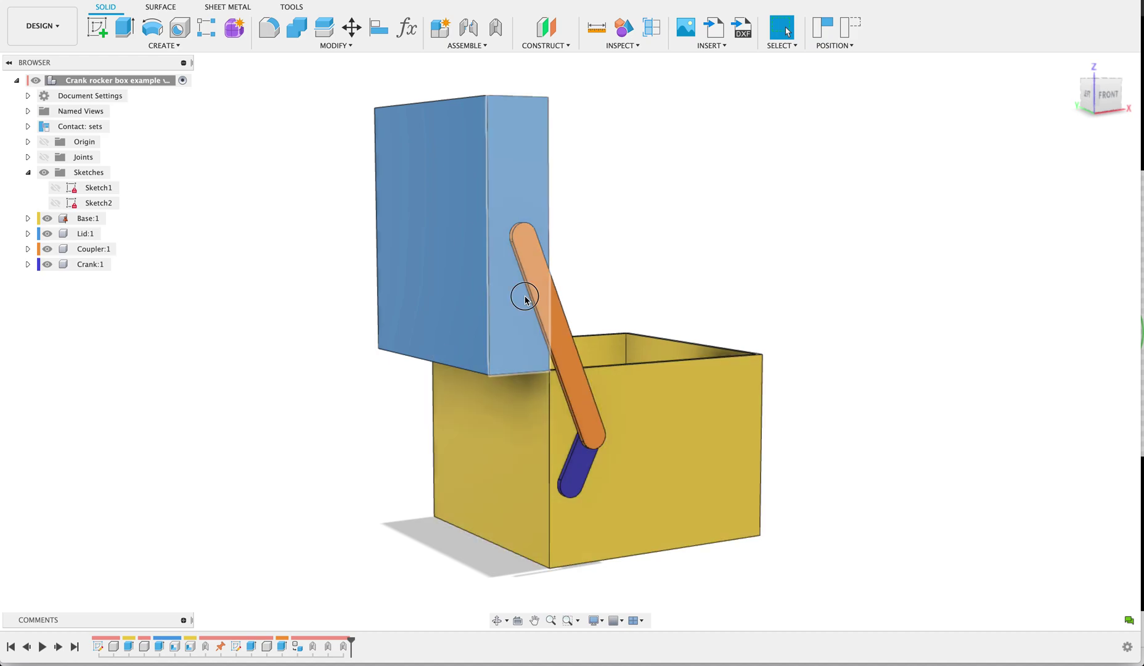
{"action": "left_click_drag", "start_coordinate": [525, 294], "coordinate": [687, 387]}
{"action": "middle_click_drag", "start_coordinate": [646, 362], "coordinate": [695, 452], "text": "shift"}
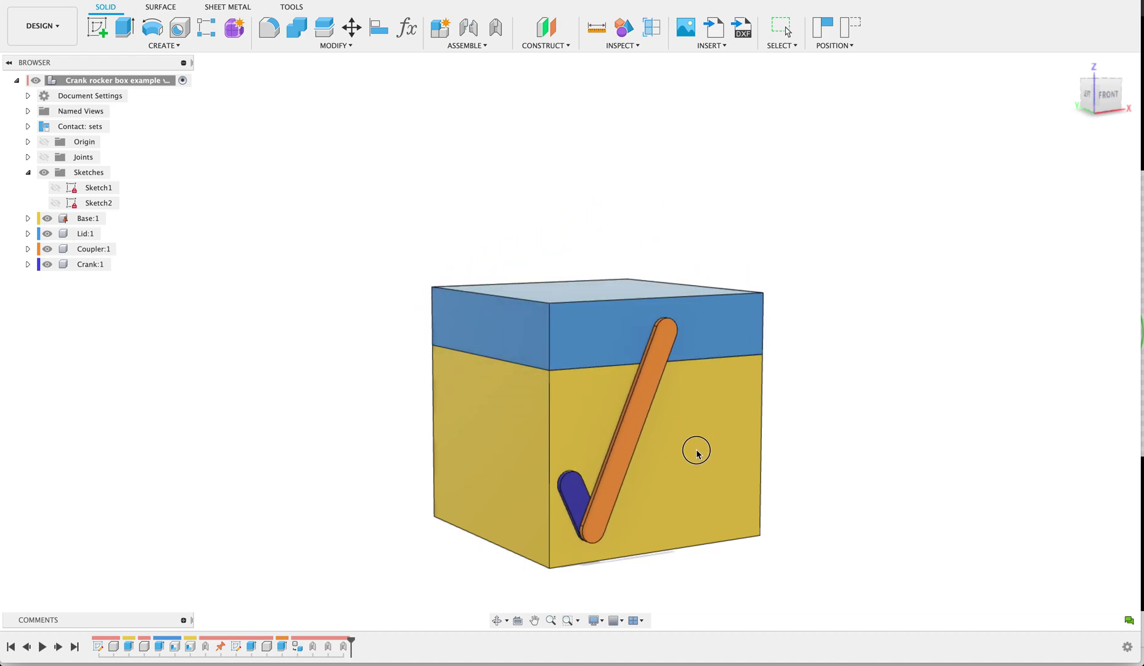
{"action": "key", "text": "F6"}
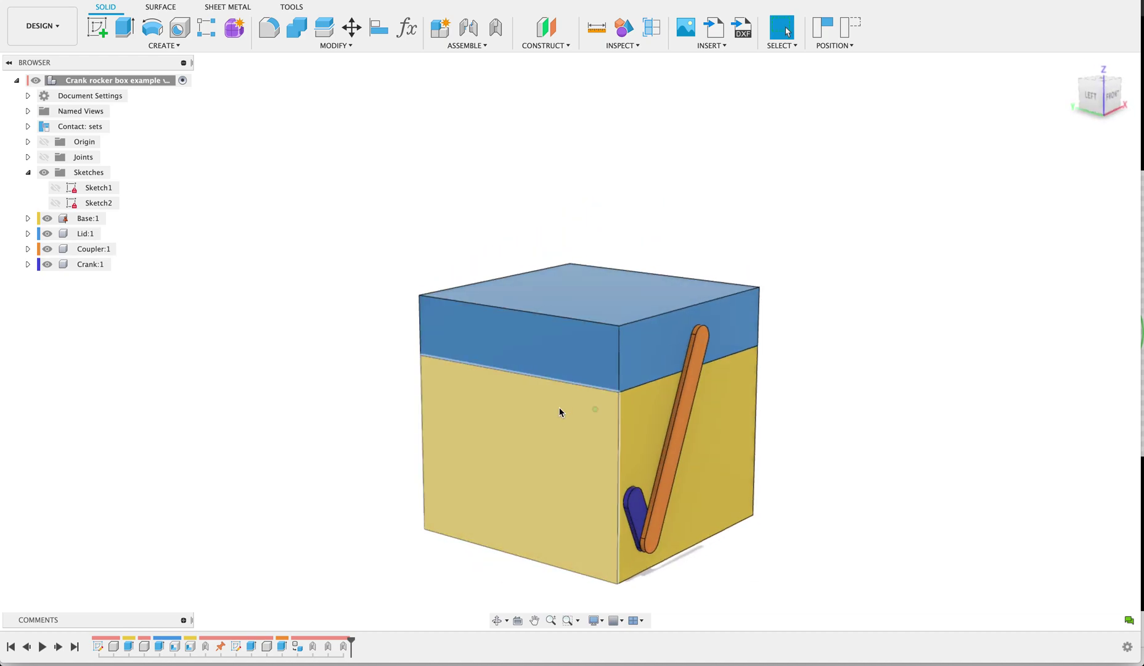
{"action": "mouse_move", "coordinate": [562, 411]}
{"action": "middle_mouse_down", "text": "shift"}
{"action": "mouse_move", "coordinate": [493, 477]}
{"action": "mouse_move", "coordinate": [550, 422]}
{"action": "middle_mouse_up", "text": "shift"}
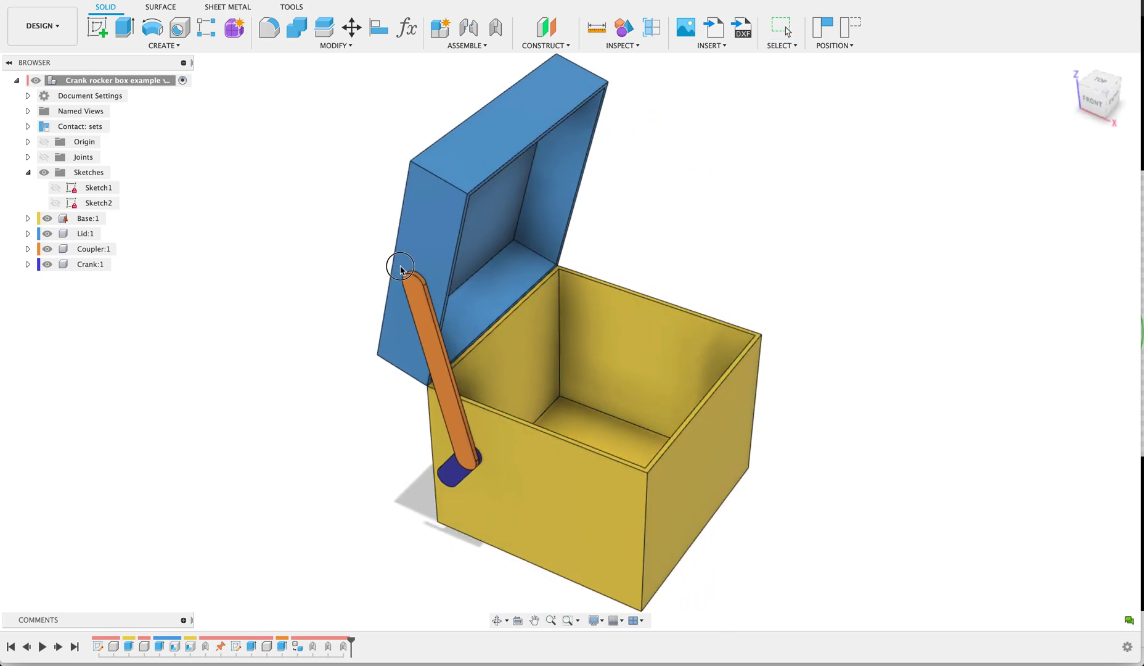
{"action": "middle_click_drag", "start_coordinate": [390, 264], "coordinate": [475, 225], "text": "shift"}
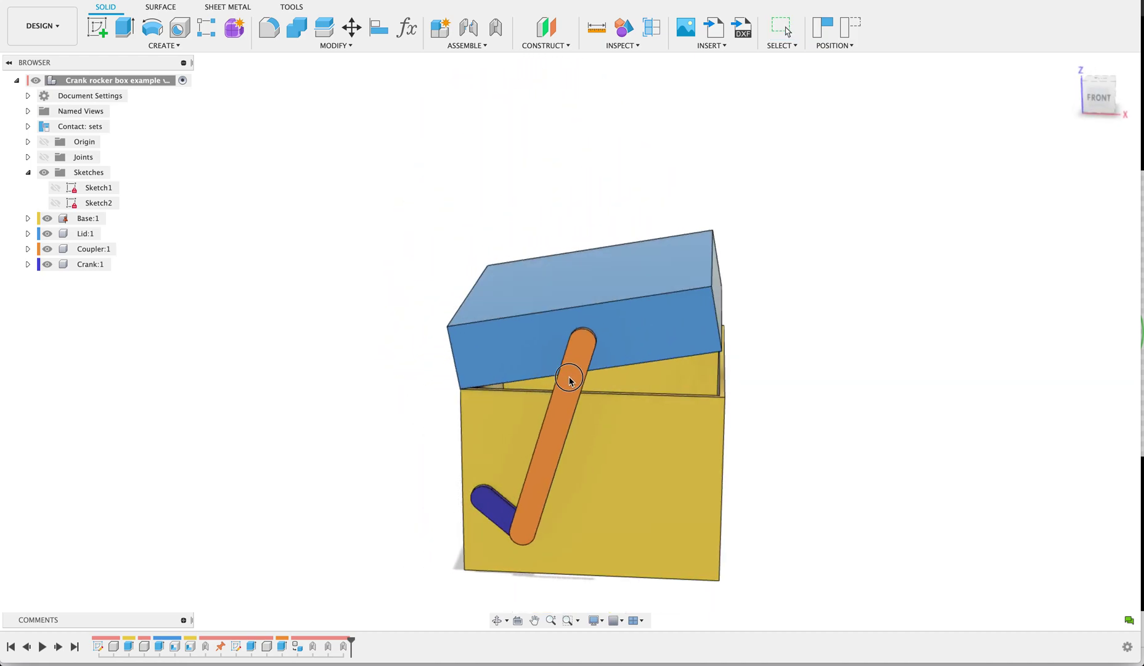